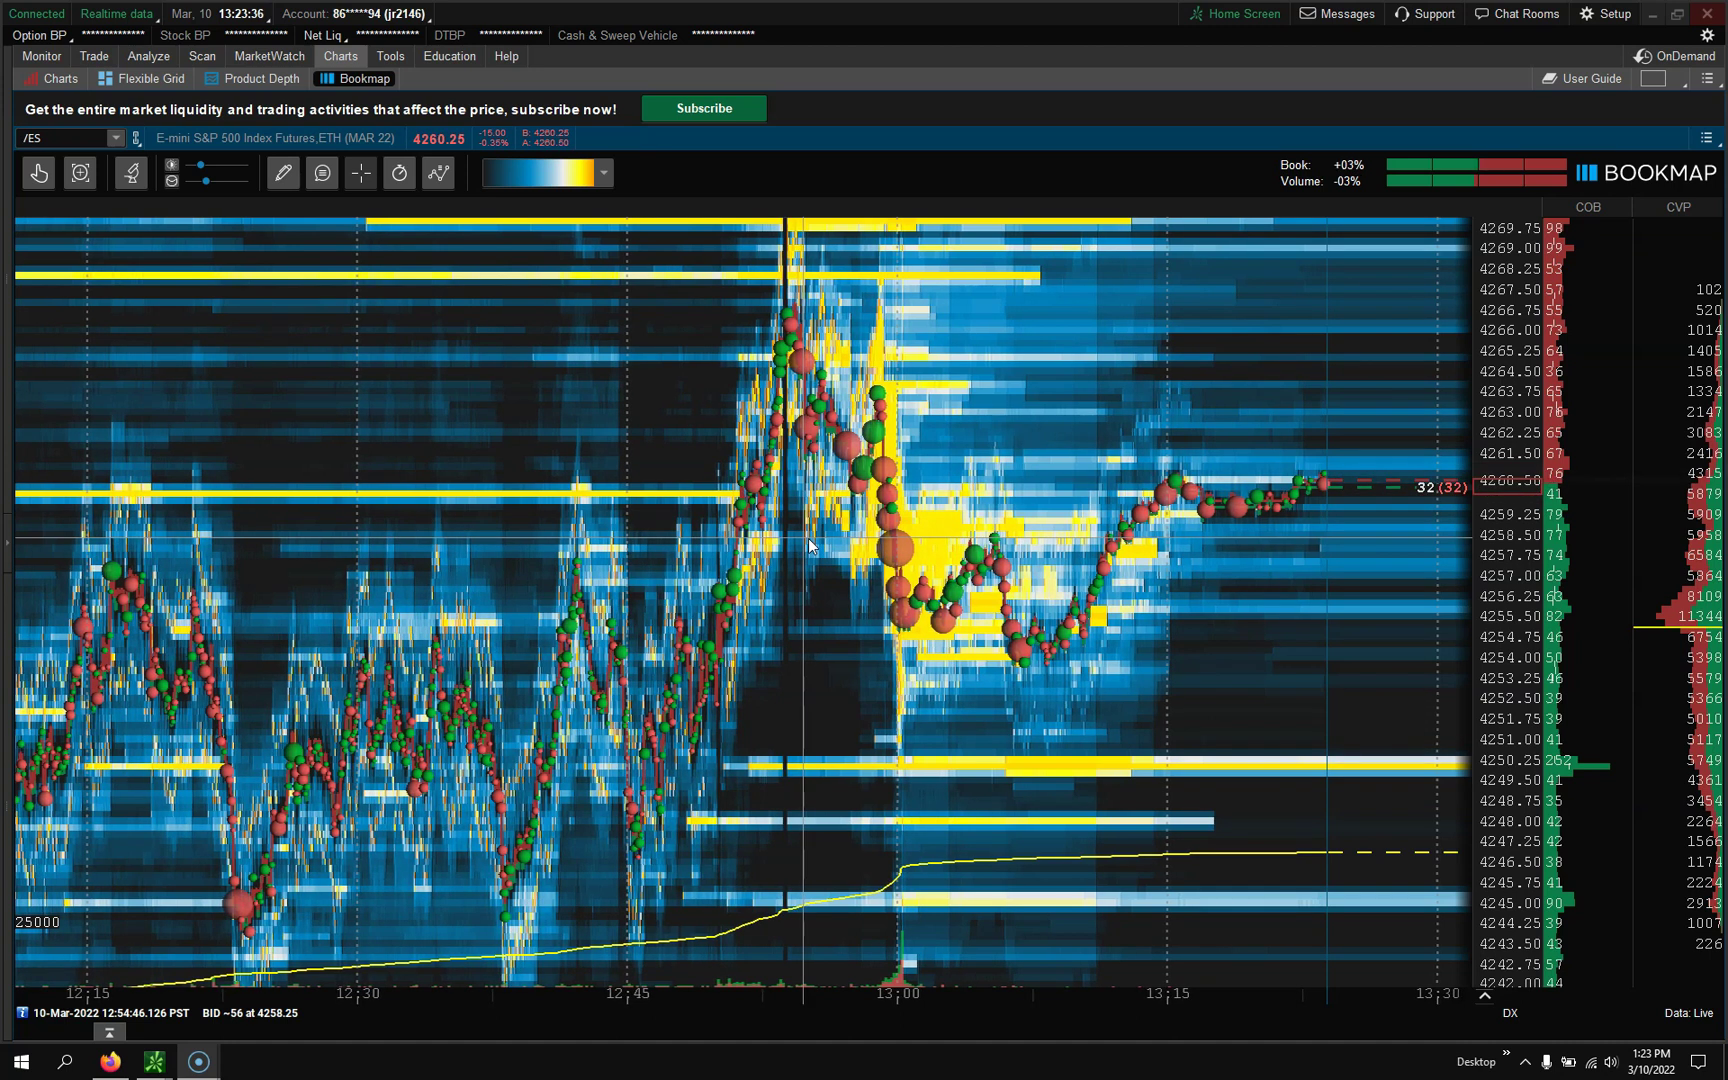
# Zoom the /ES Bookmap heatmap's time axis in to roughly 12:45–13:25
pyautogui.click(808, 532)
pyautogui.click(758, 506)
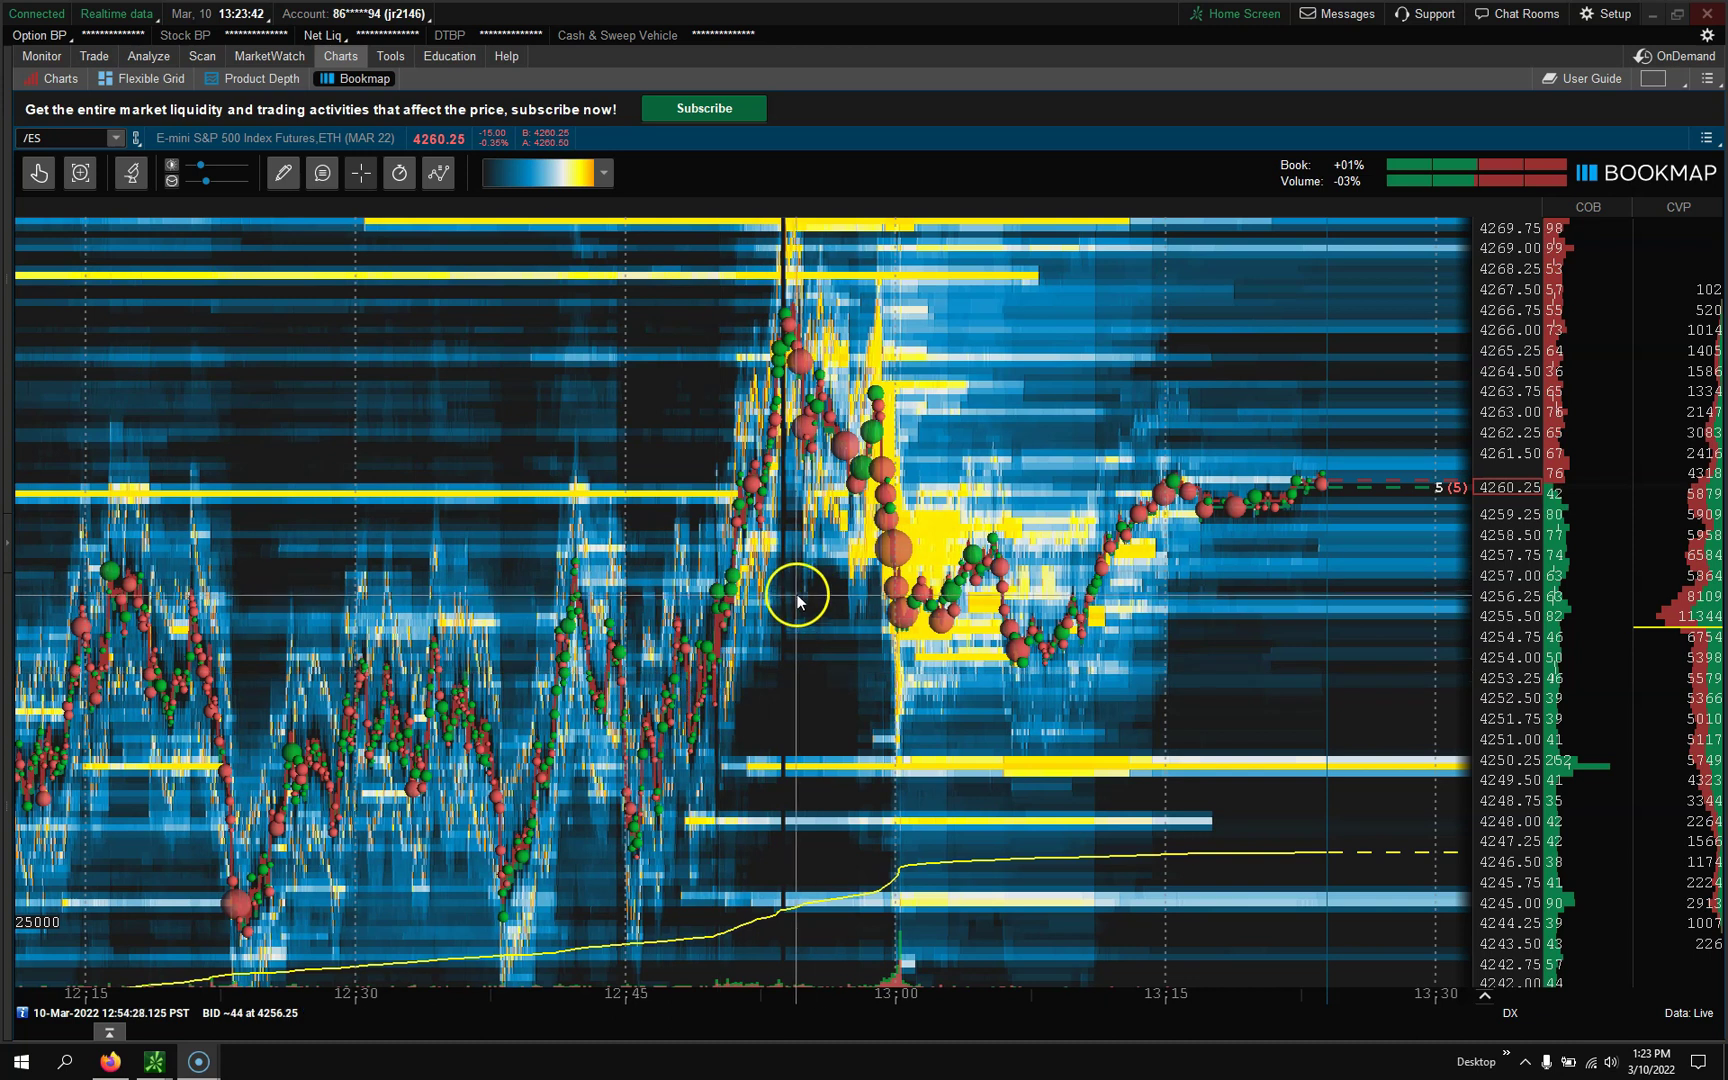
pyautogui.scroll(4, 797, 603)
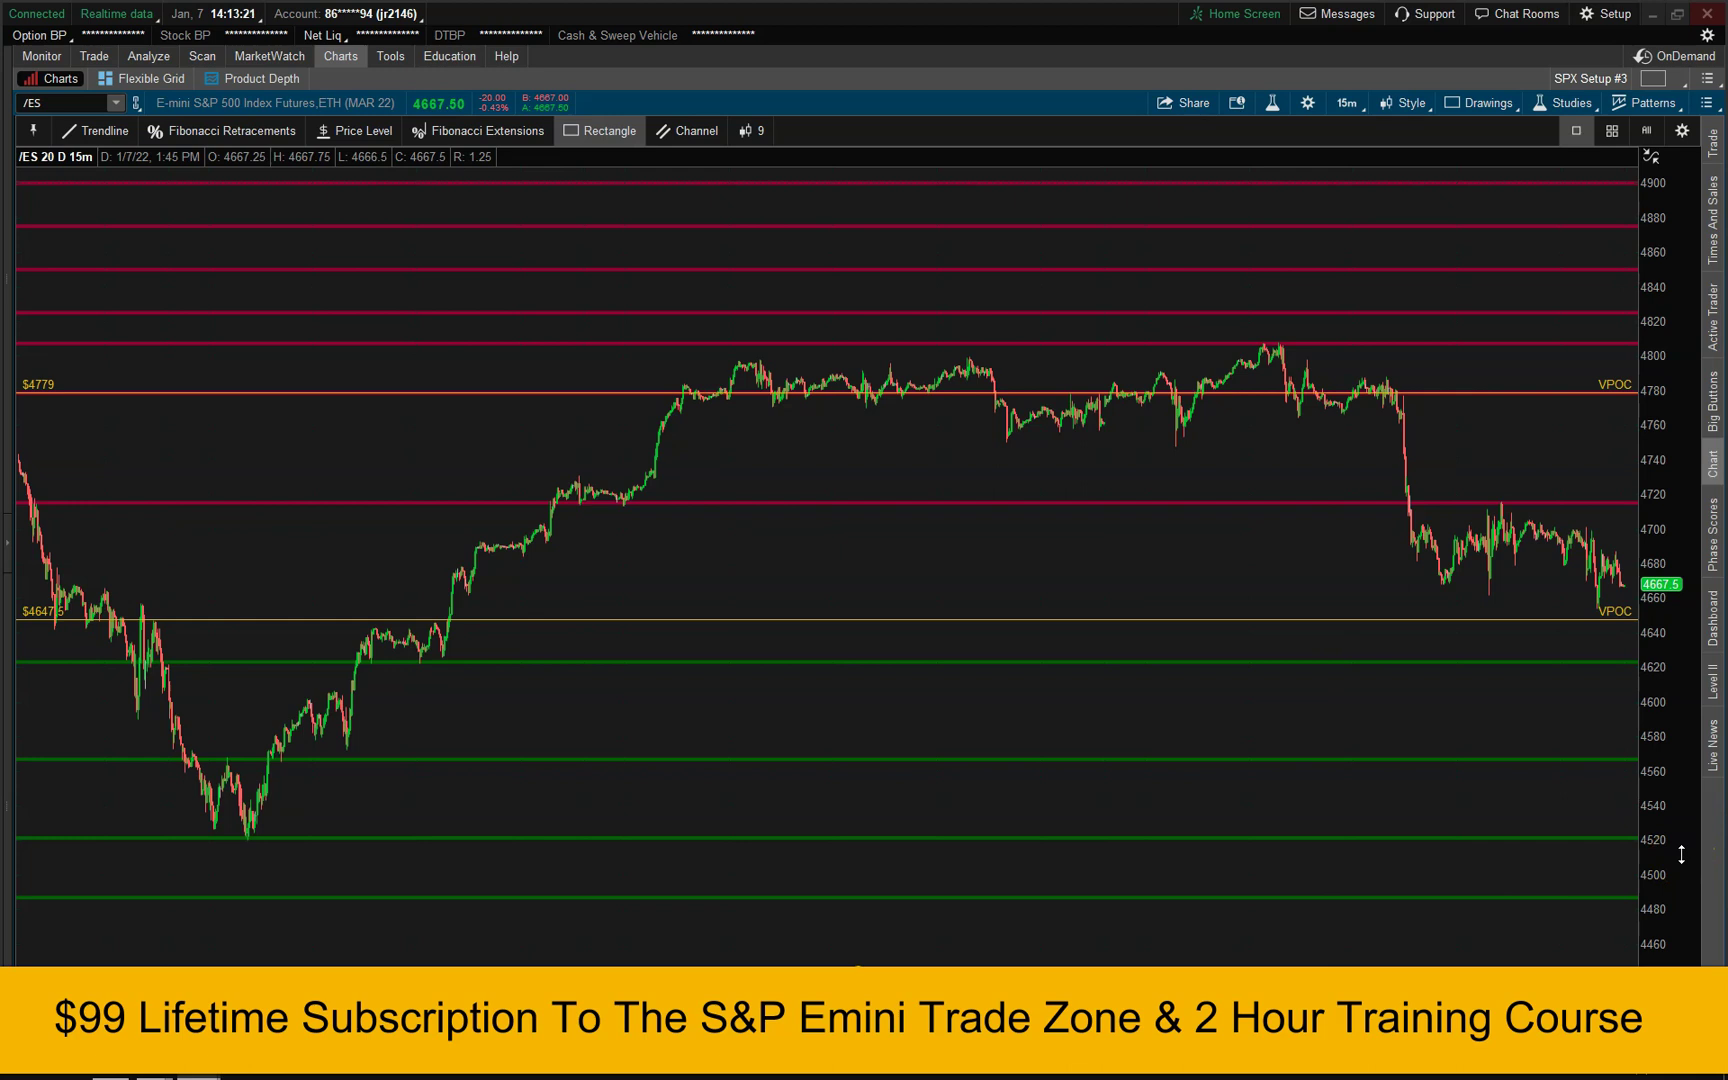
# Trace the /ES trade zone from about 4806 down to 4652, then switch to the DayTradingFearless members page
pyautogui.click(1690, 805)
pyautogui.click(1668, 414)
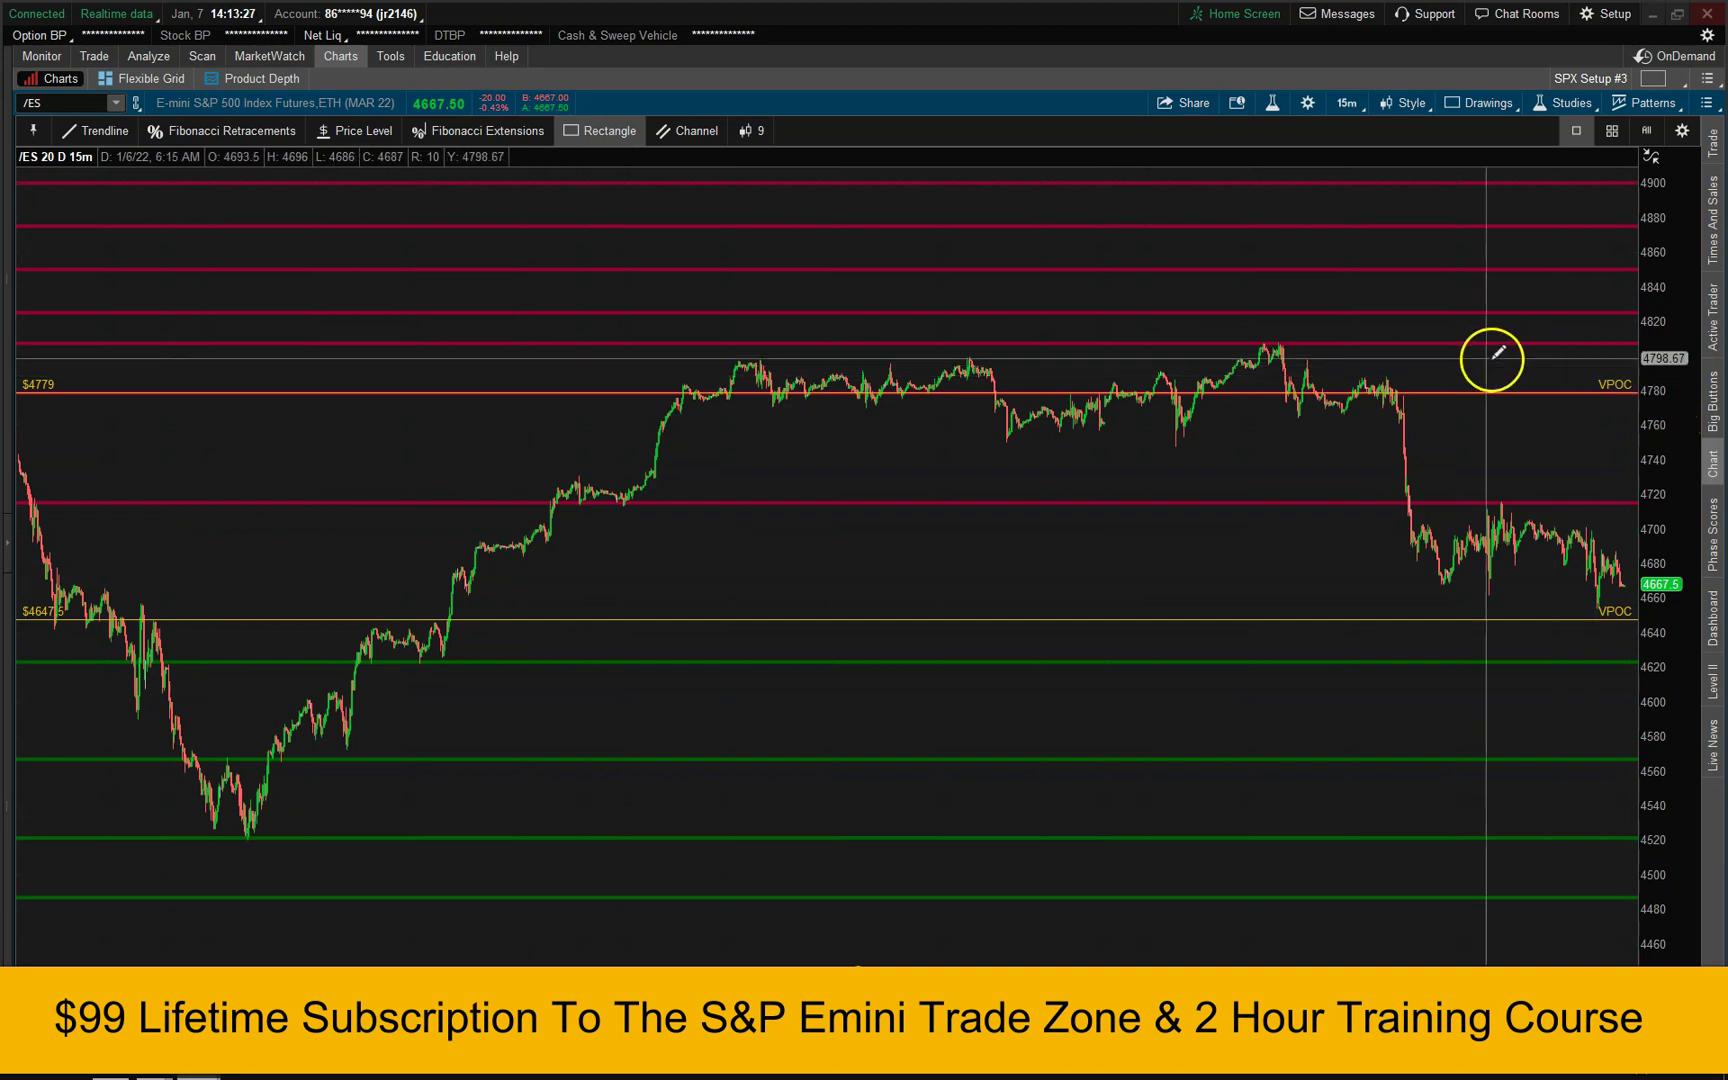
pyautogui.moveTo(1426, 344); pyautogui.dragTo(274, 986)
pyautogui.click(112, 1066)
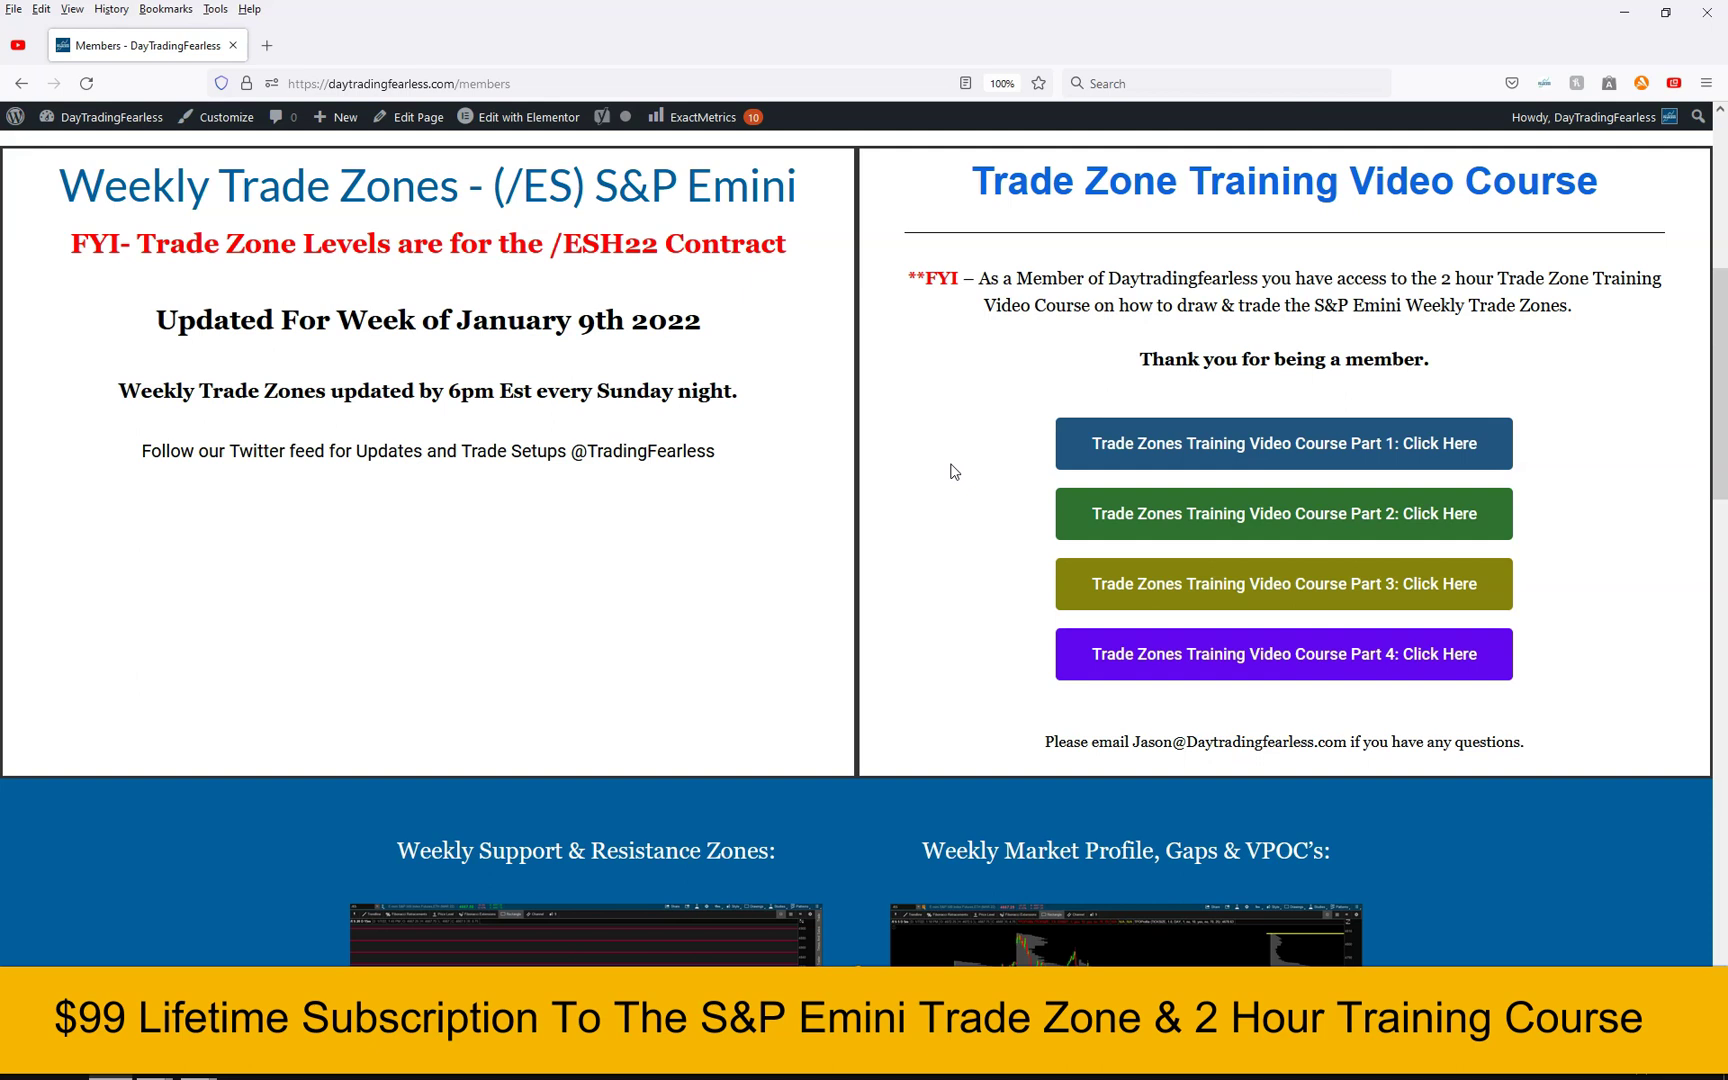
# Scroll the members page past the weekly chart images down to the resistance and open-gap levels
pyautogui.scroll(-4, 930, 560)
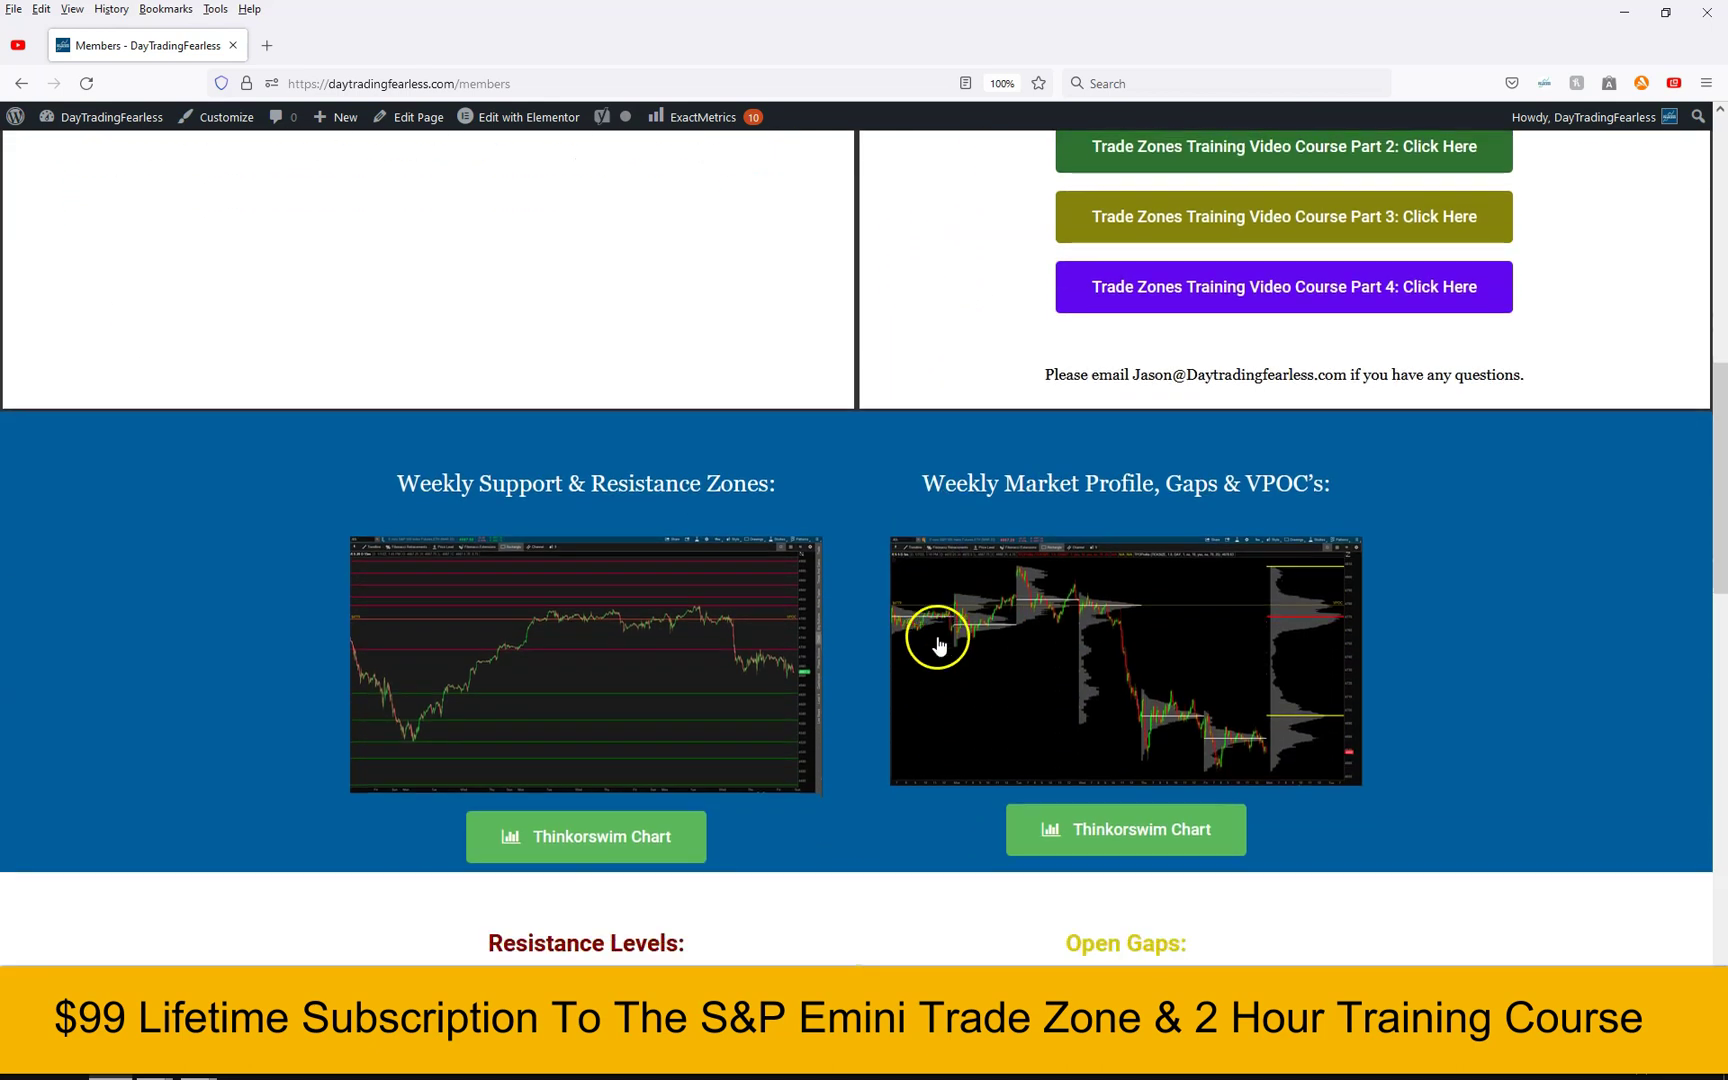
pyautogui.scroll(-3, 940, 650)
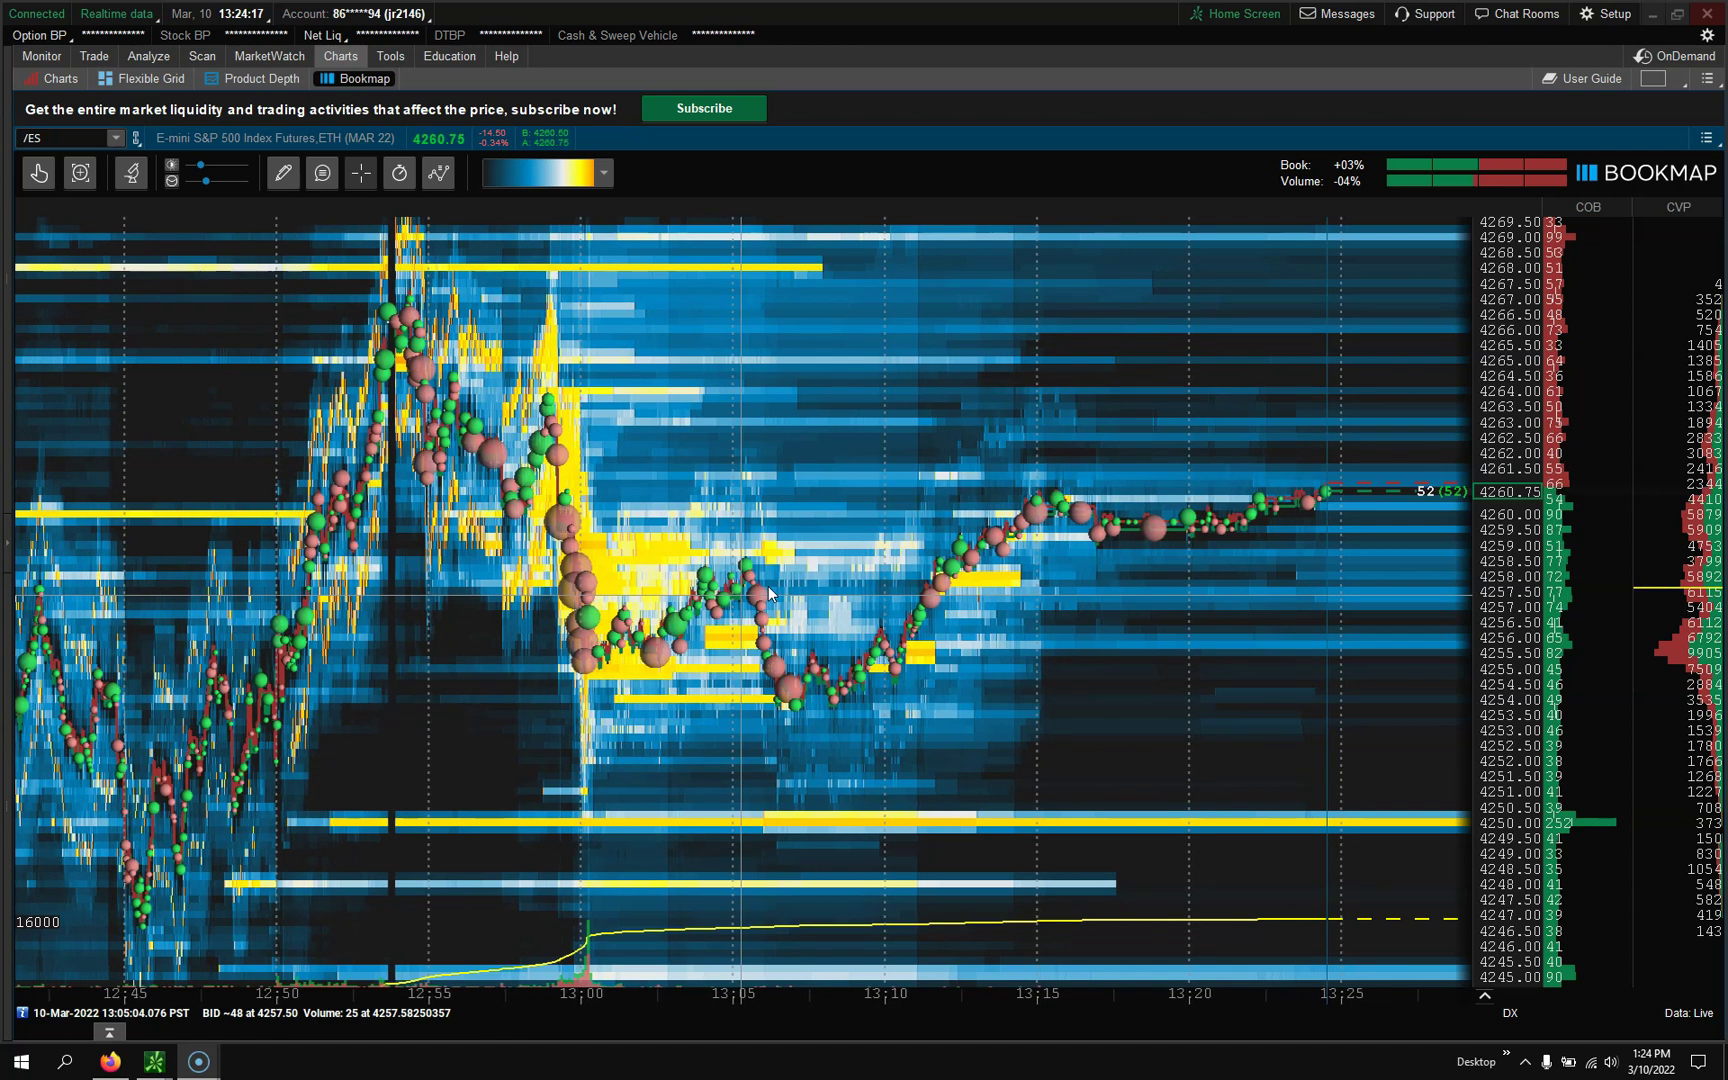
pyautogui.click(870, 57)
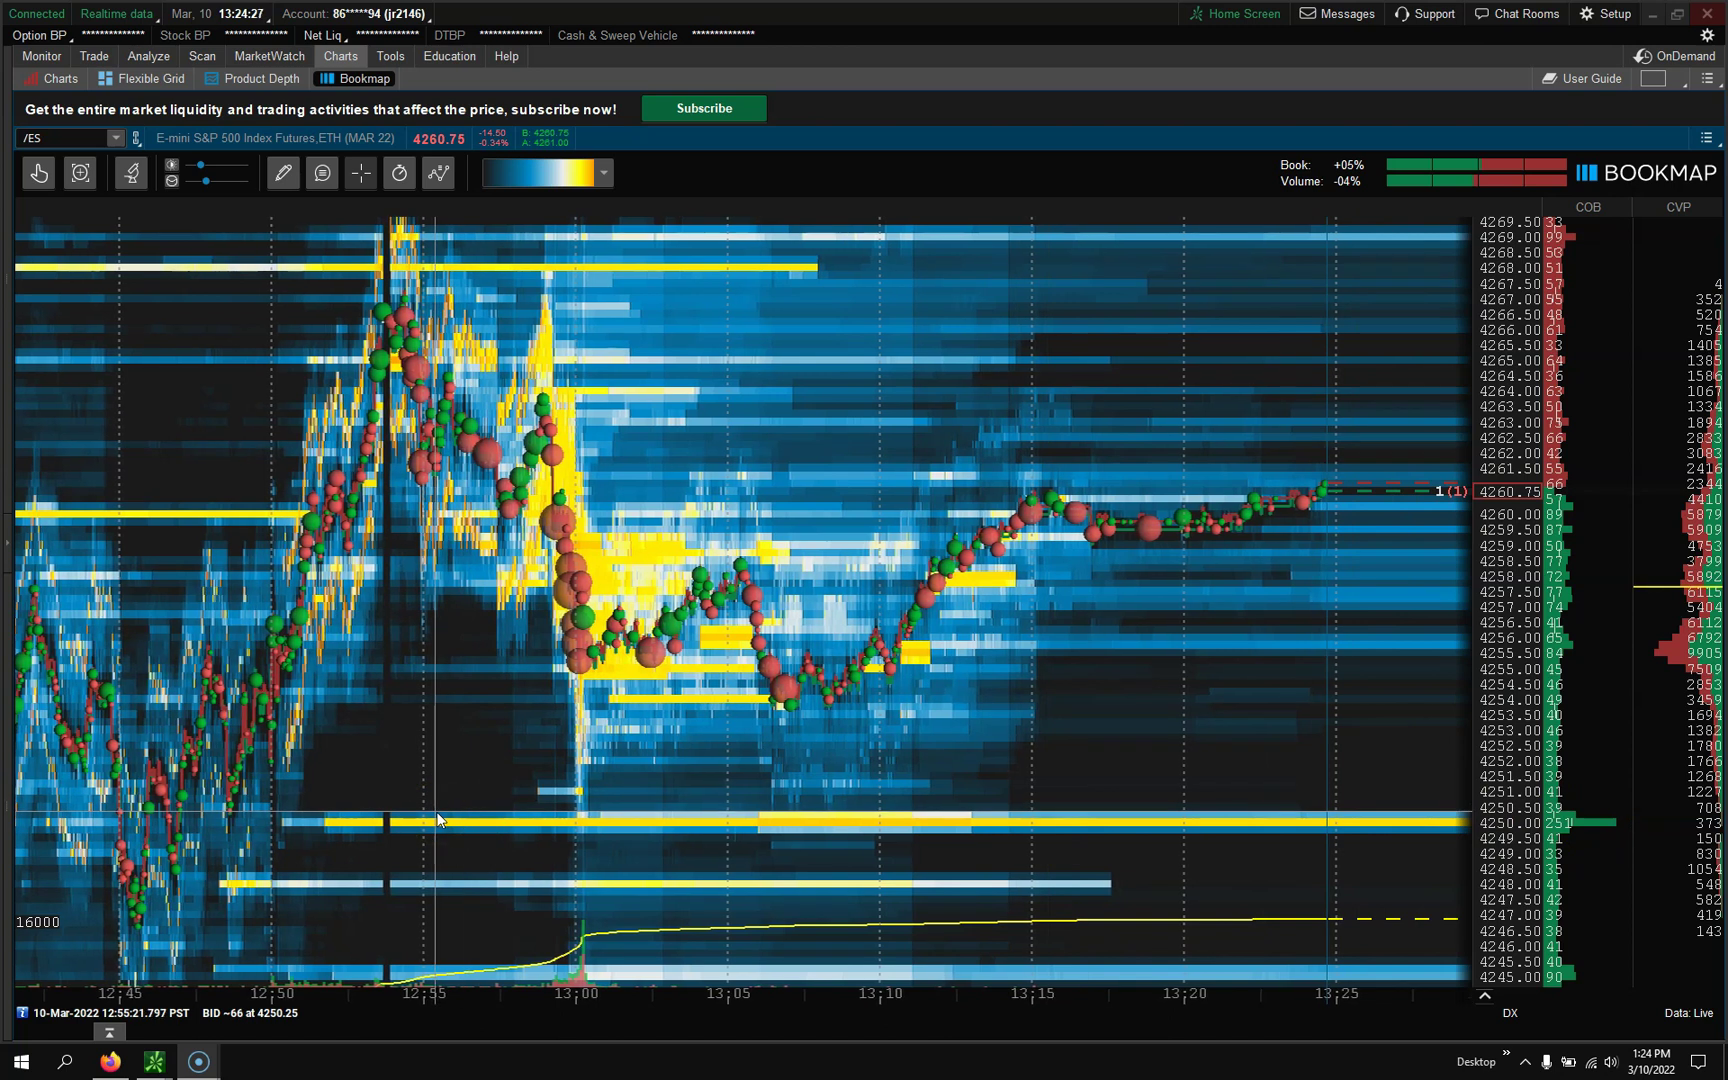
pyautogui.click(629, 833)
pyautogui.click(1234, 702)
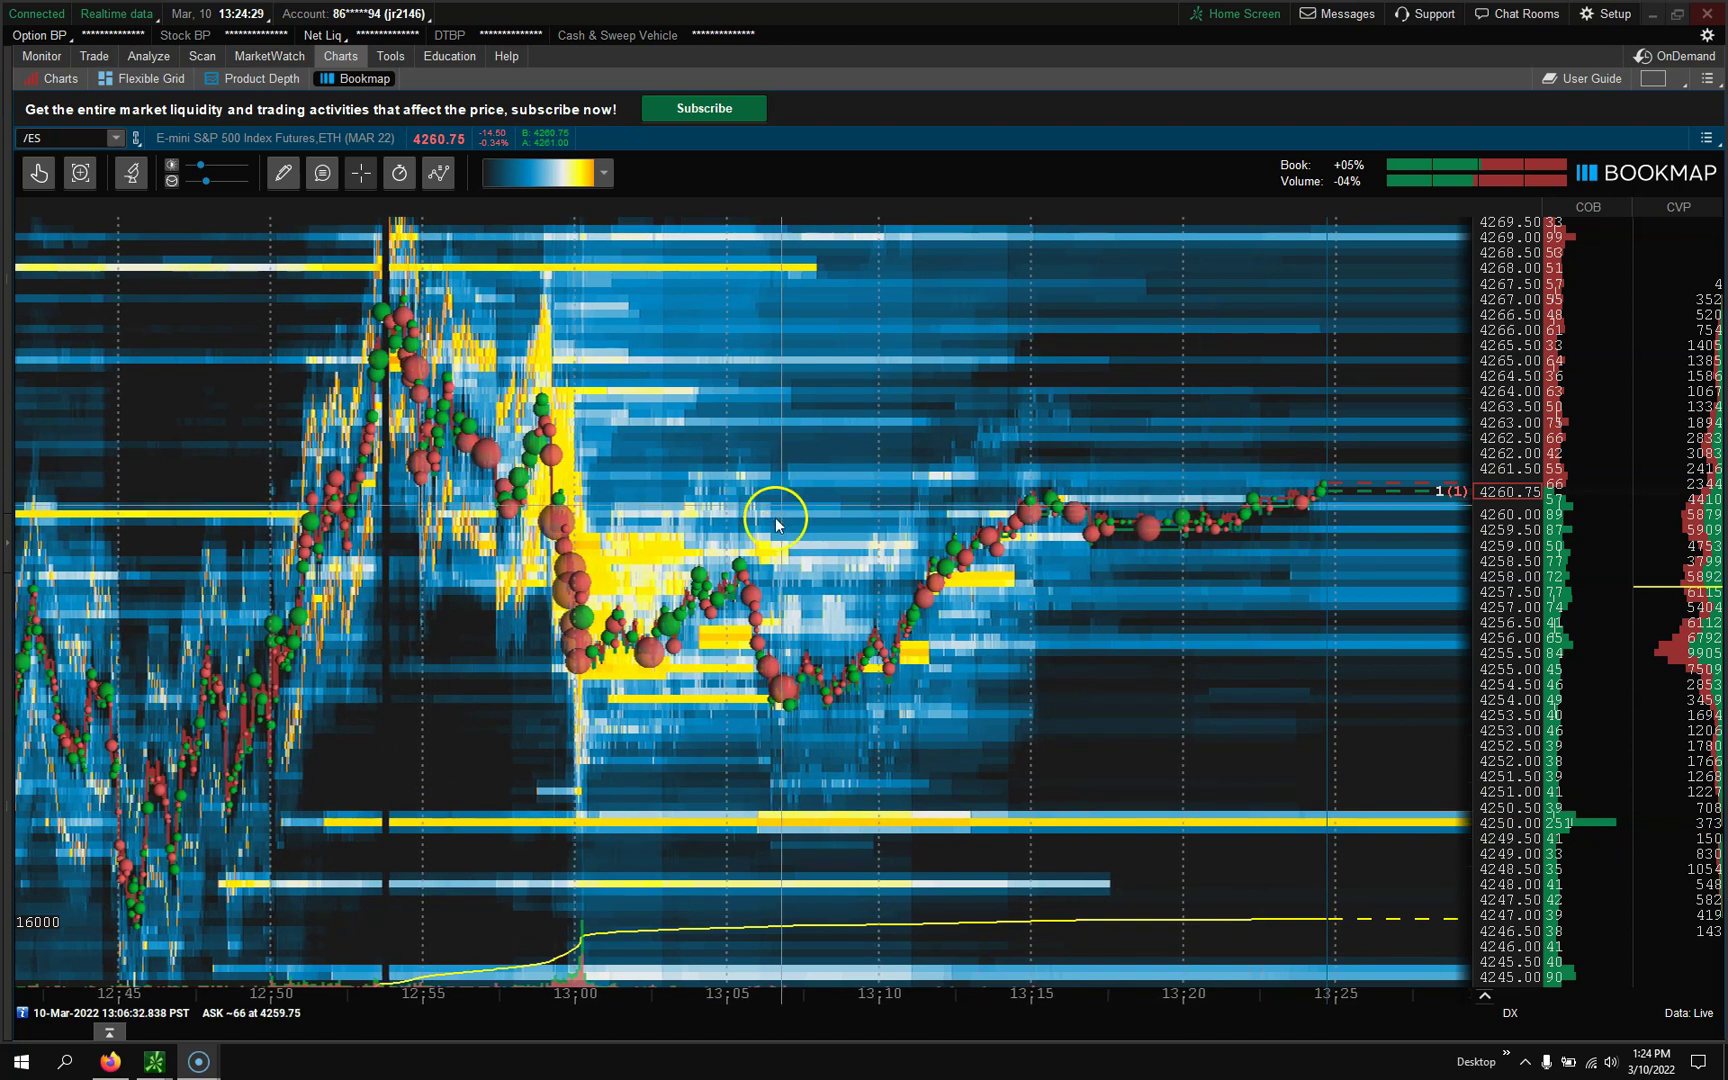
pyautogui.click(846, 805)
pyautogui.click(675, 766)
pyautogui.click(386, 854)
pyautogui.click(914, 804)
pyautogui.click(896, 814)
pyautogui.click(882, 812)
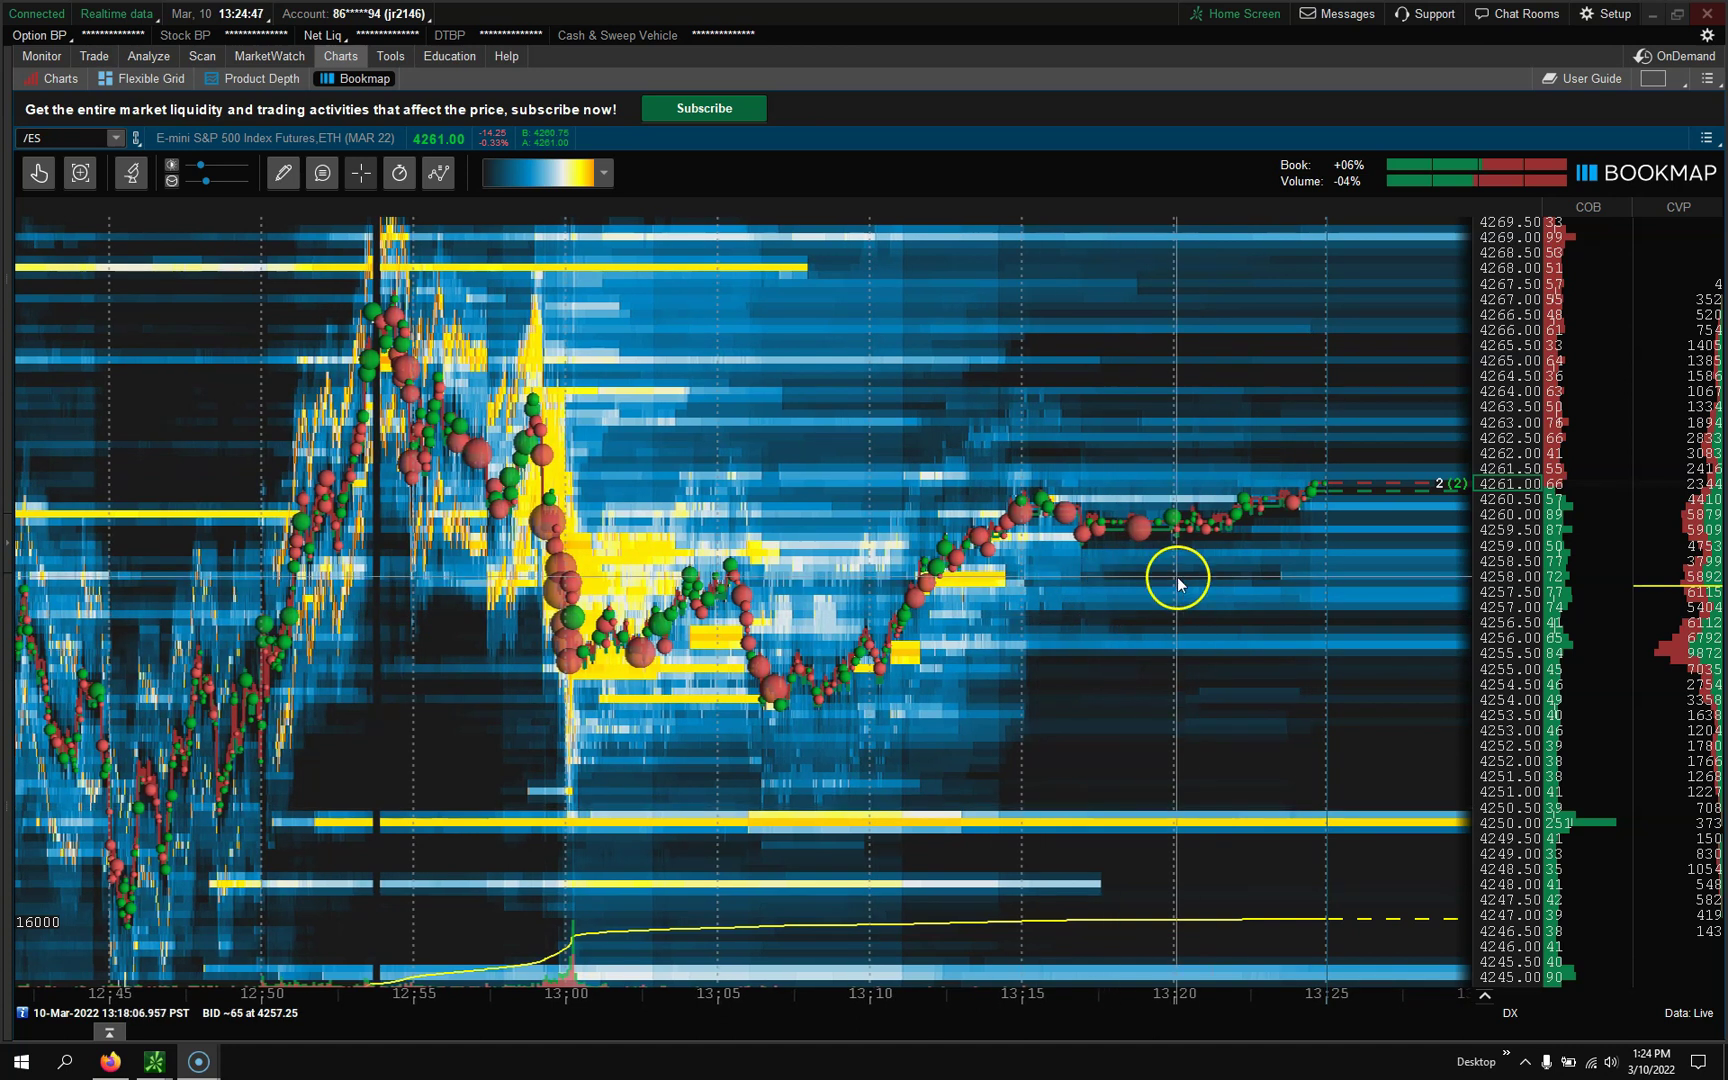
# Draw a rectangle over the heavy liquidity band at 4250
pyautogui.click(284, 177)
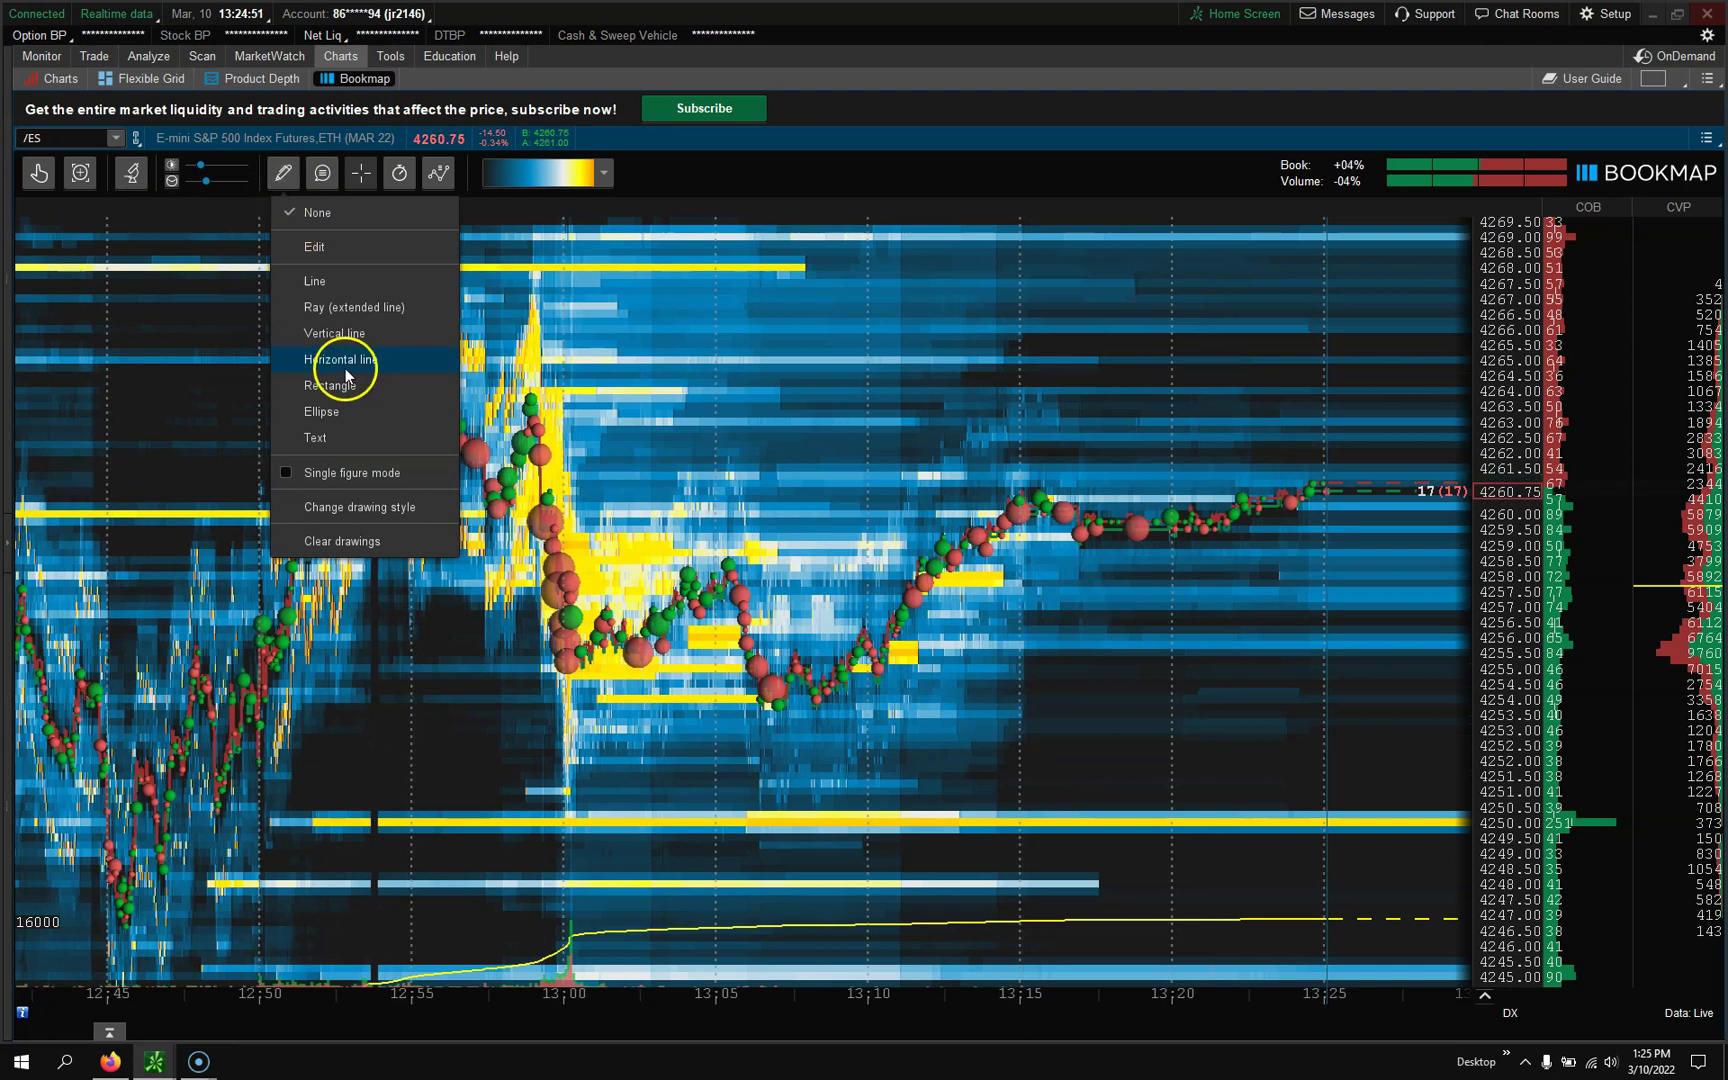
pyautogui.click(333, 381)
pyautogui.moveTo(281, 805)
pyautogui.mouseDown()
pyautogui.moveTo(471, 833)
pyautogui.moveTo(1399, 862)
pyautogui.moveTo(1457, 840)
pyautogui.mouseUp()
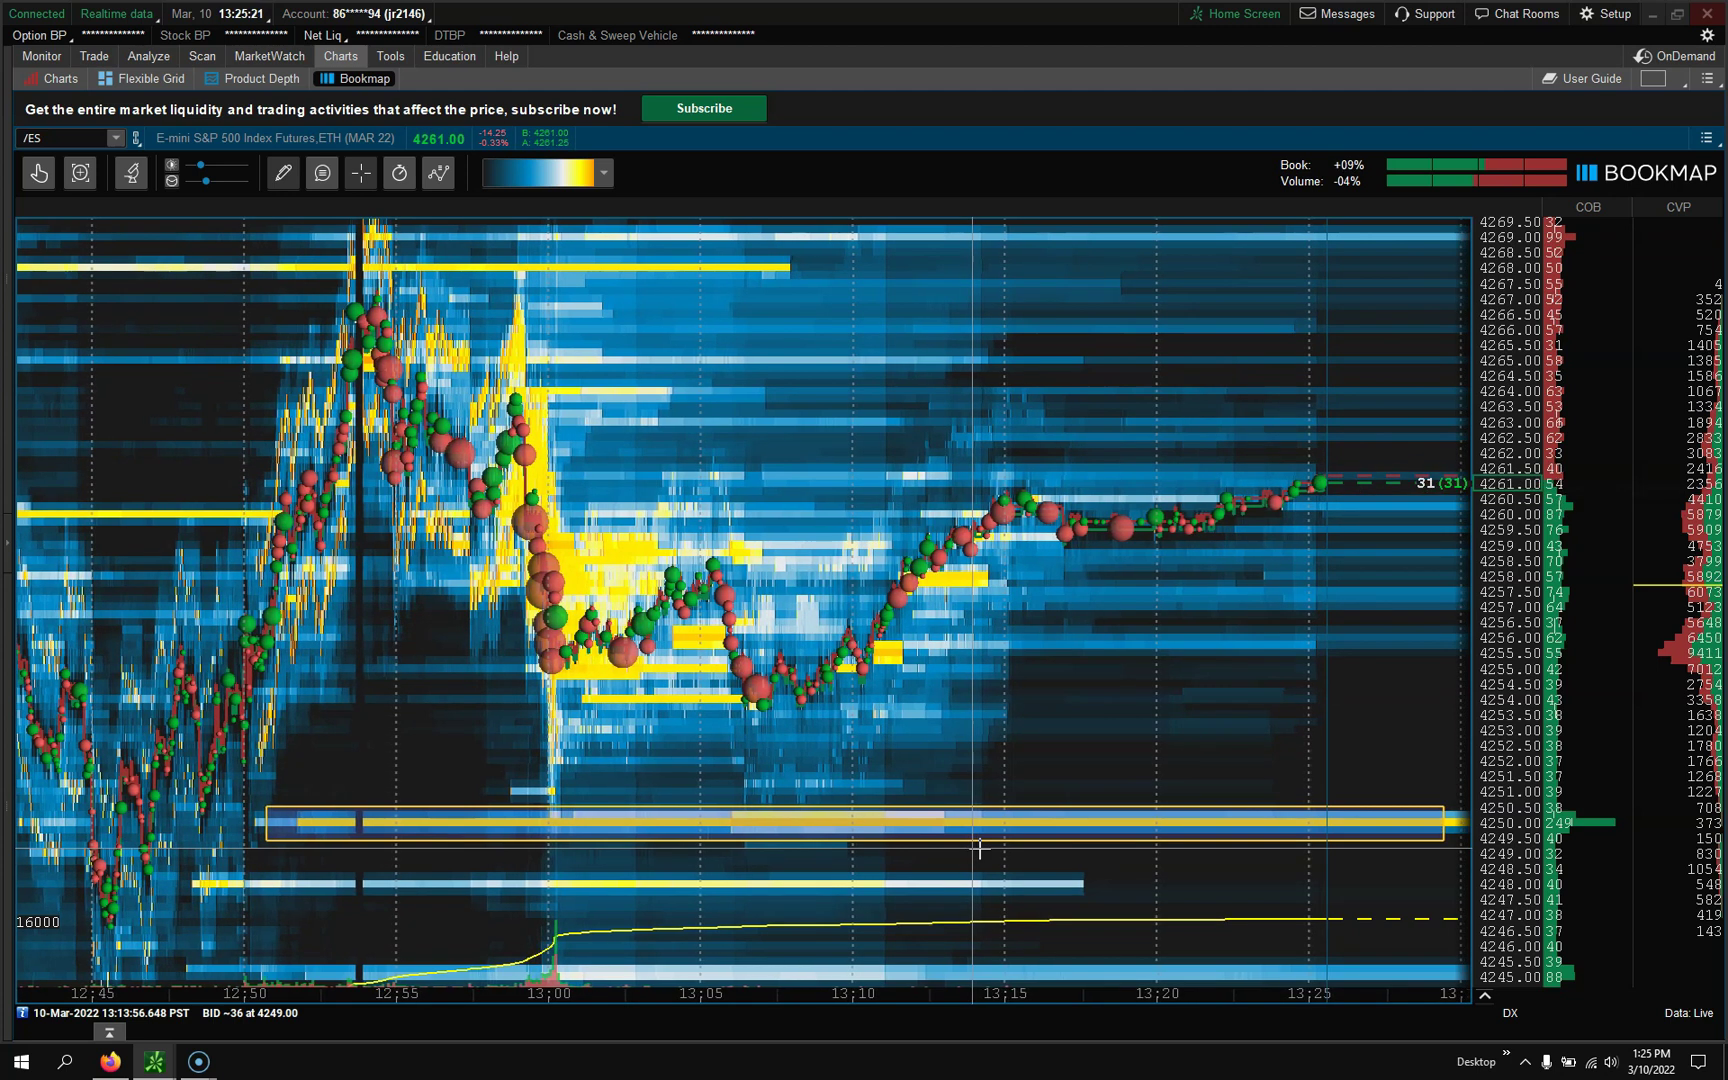
pyautogui.moveTo(1701, 821); pyautogui.dragTo(411, 804)
# Start Clear drawings but choose Keep so the 4250 rectangle stays
pyautogui.click(281, 172)
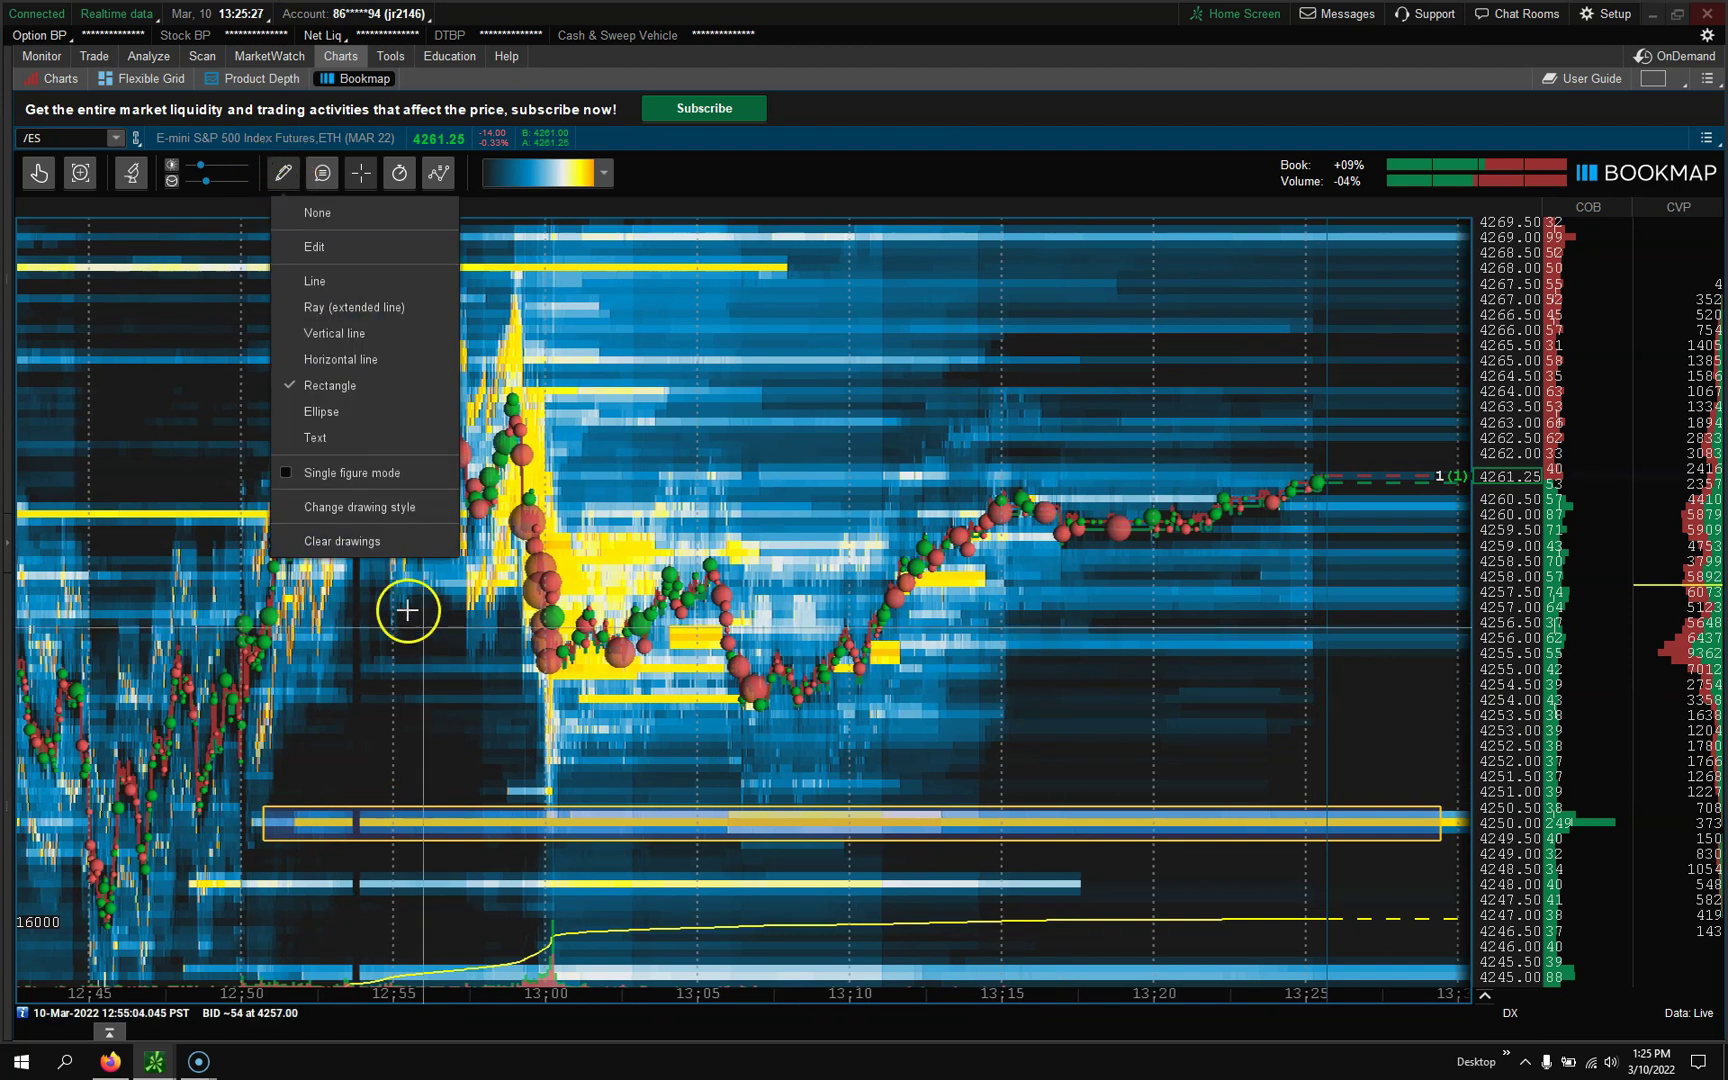
pyautogui.click(359, 541)
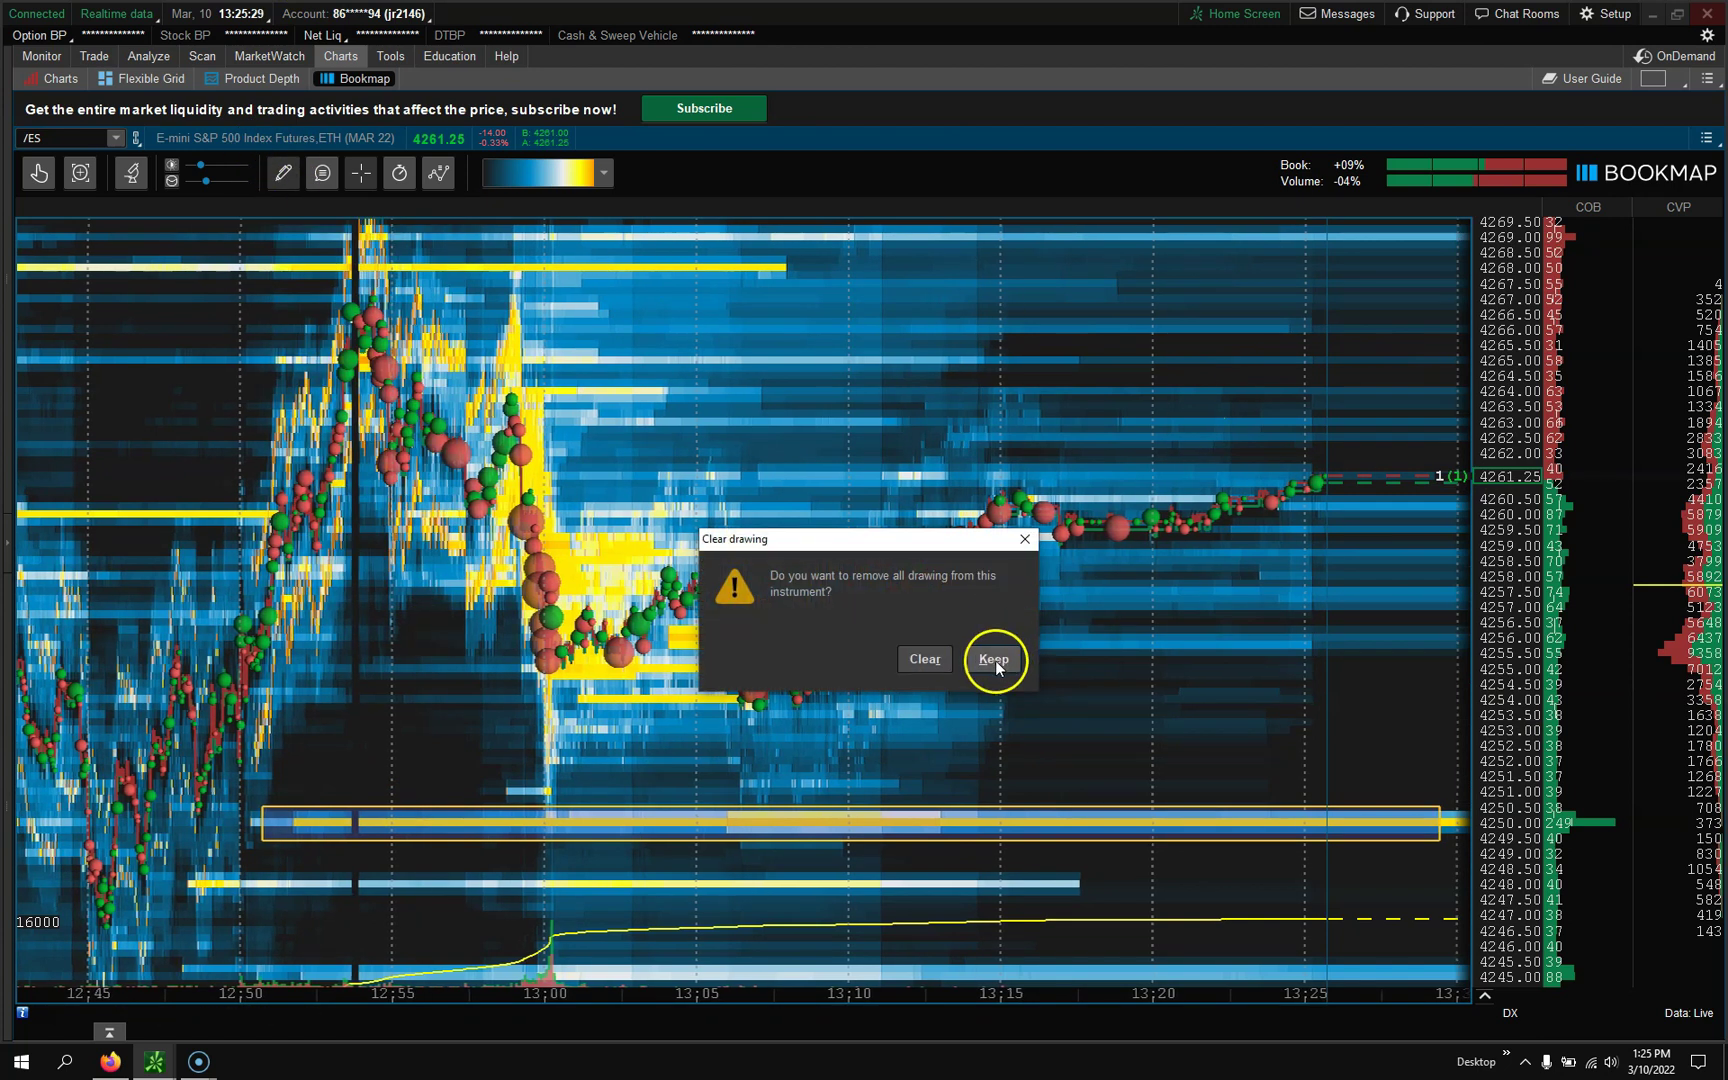
pyautogui.click(993, 659)
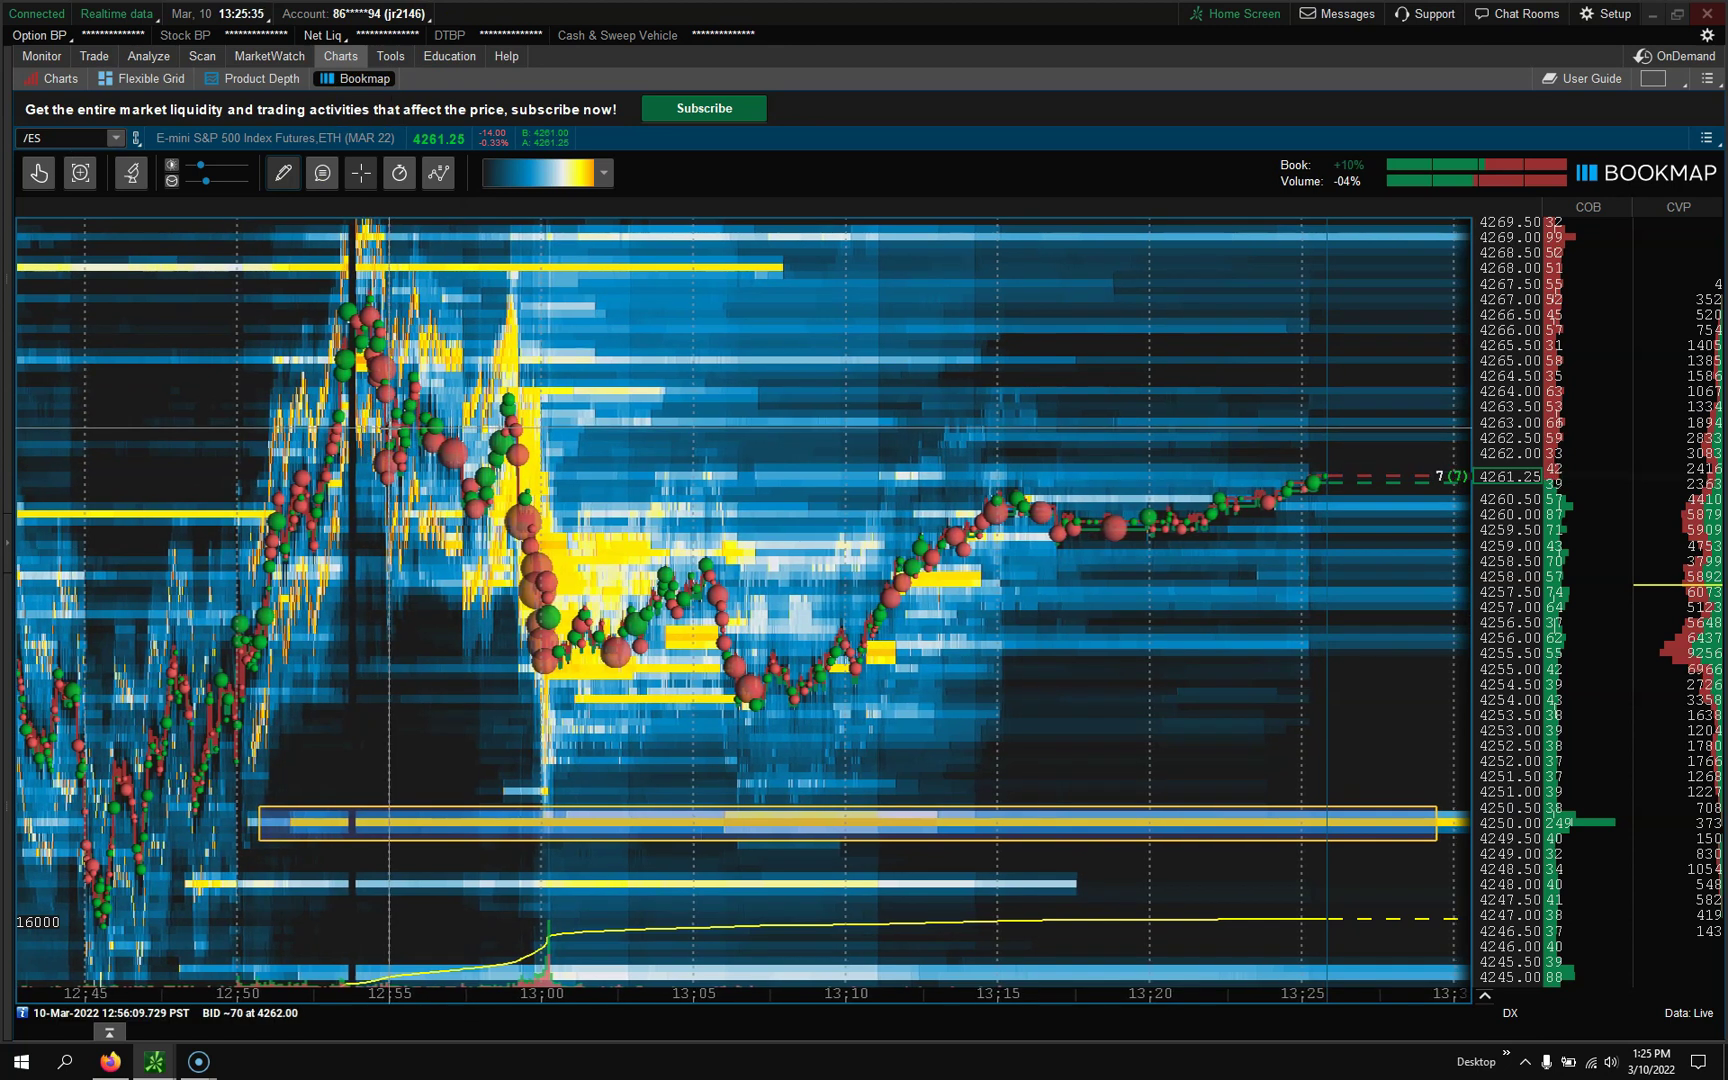
# Open the COB column's configuration and move the dialog off the columns
pyautogui.click(1678, 206)
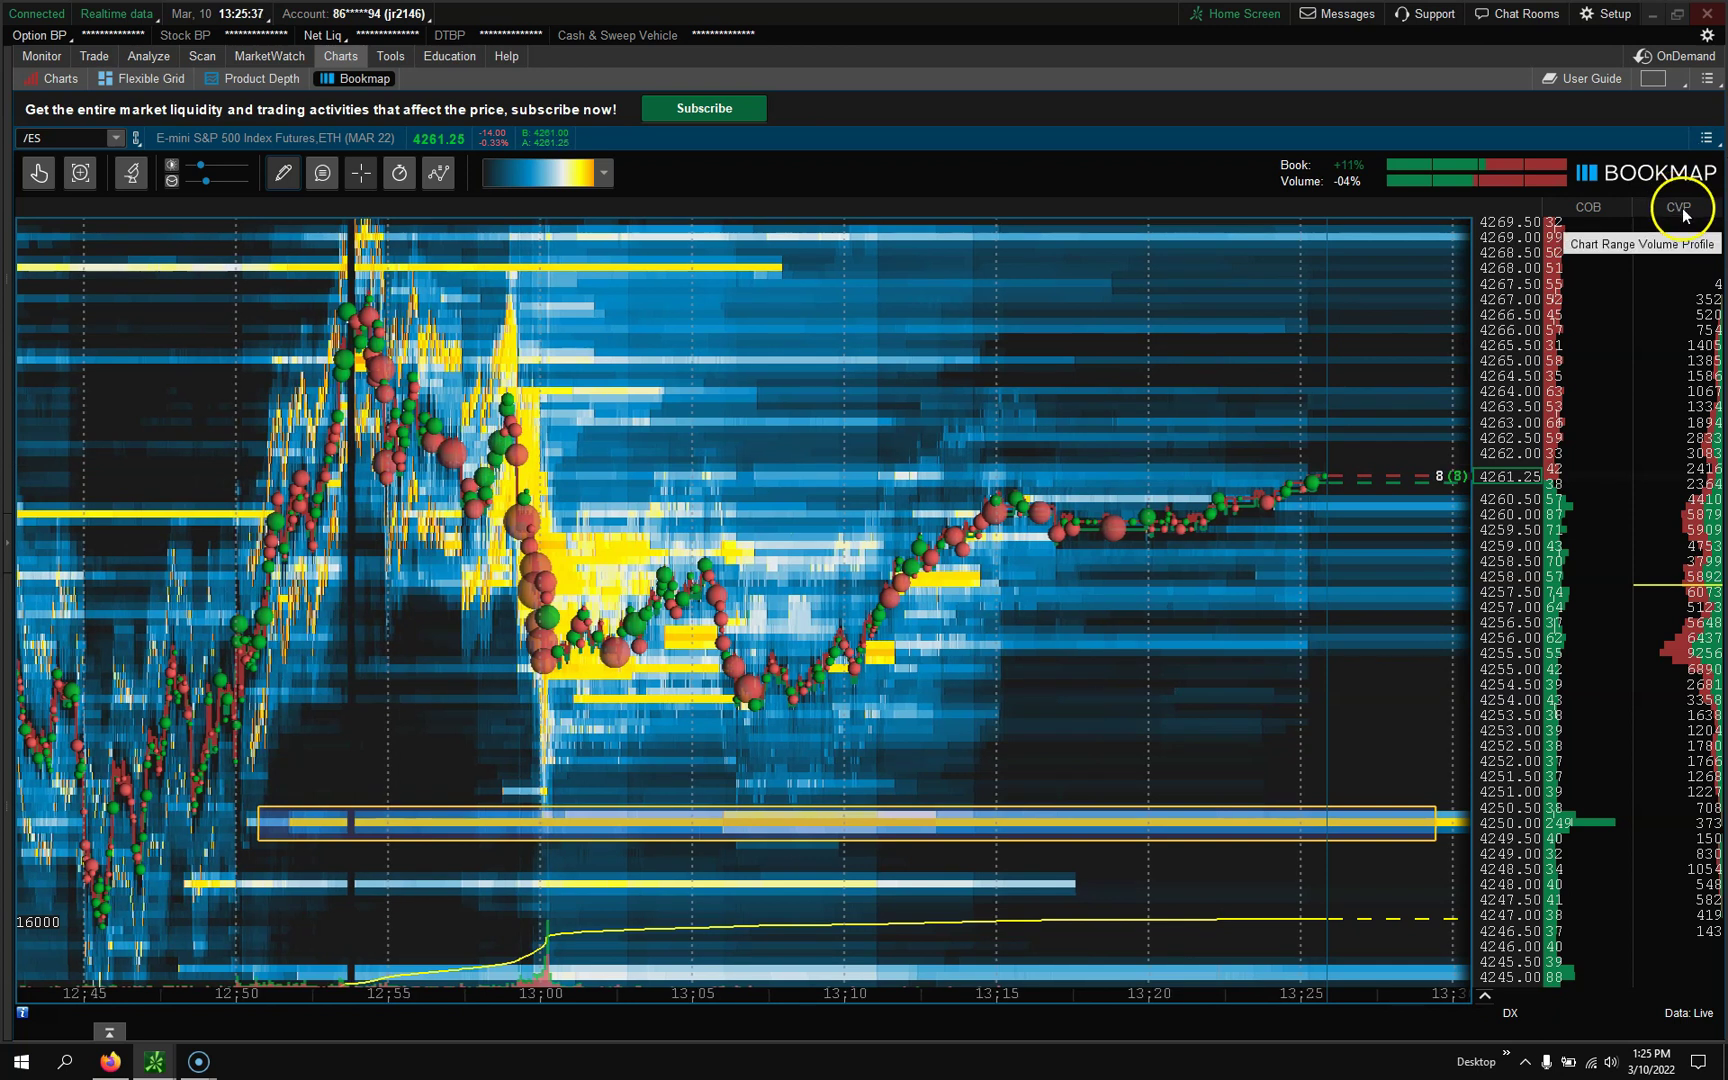
pyautogui.click(1590, 215)
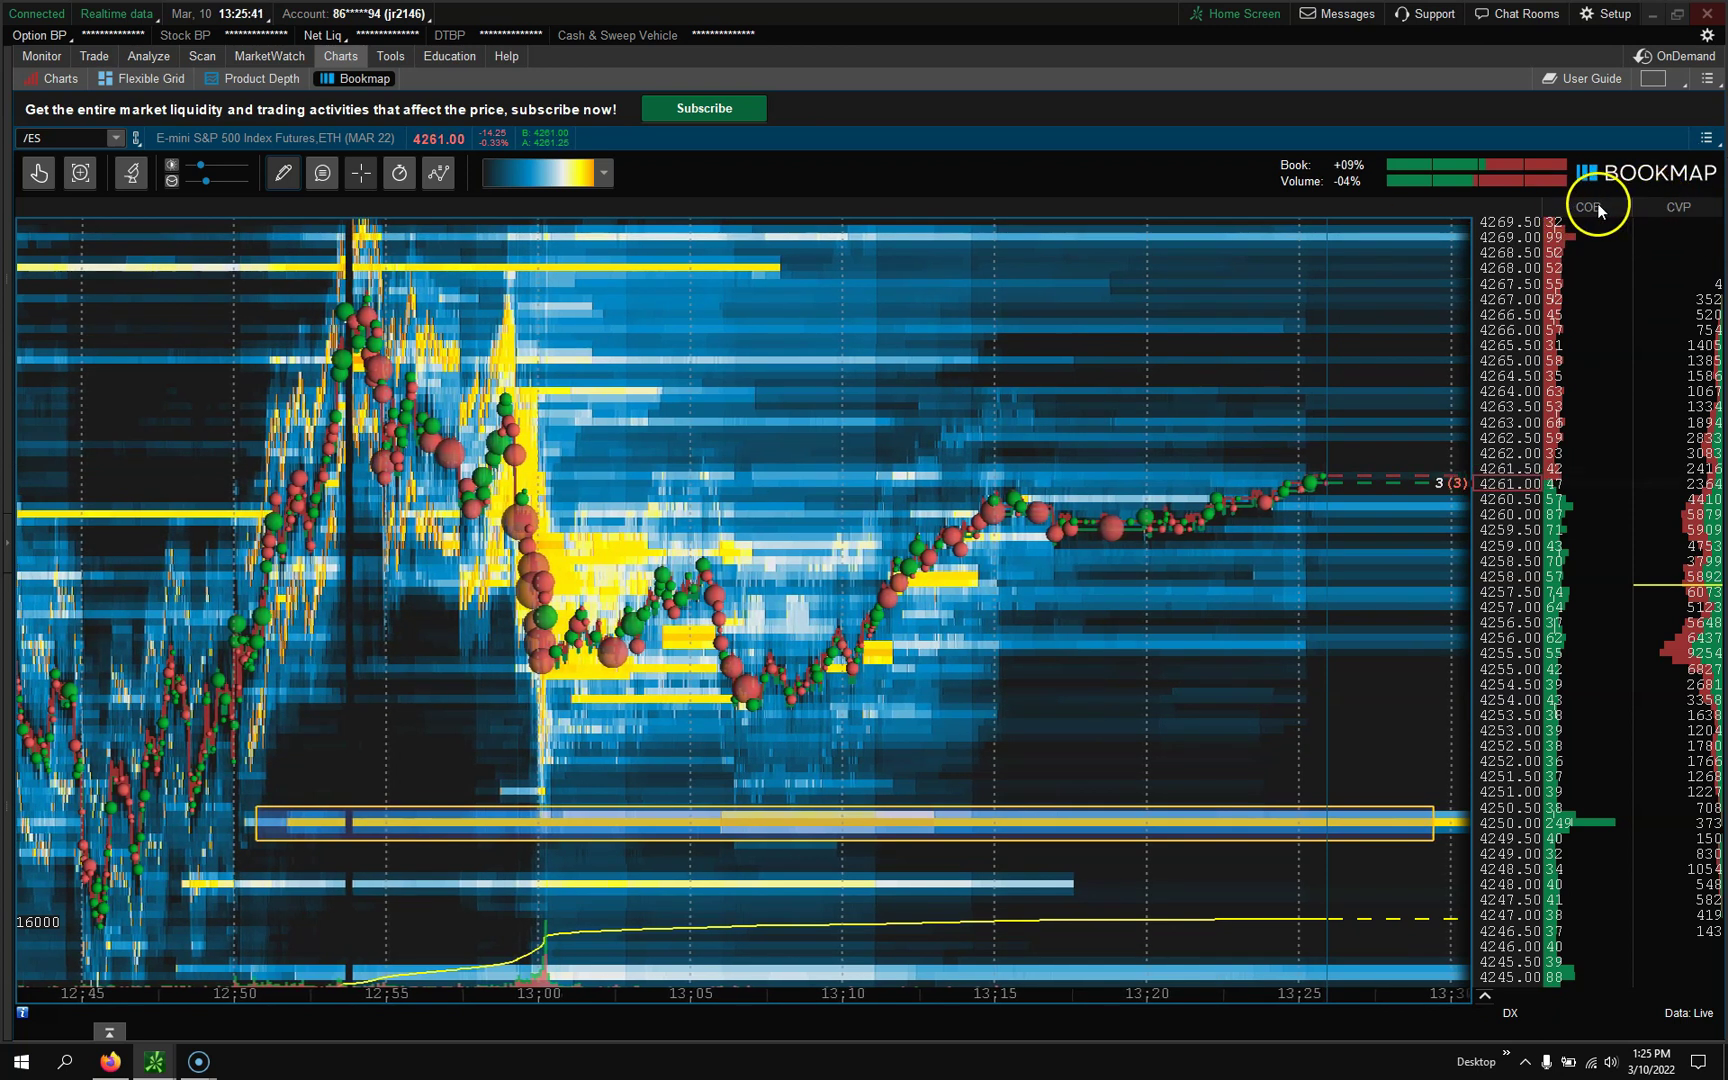
pyautogui.rightClick(1600, 232)
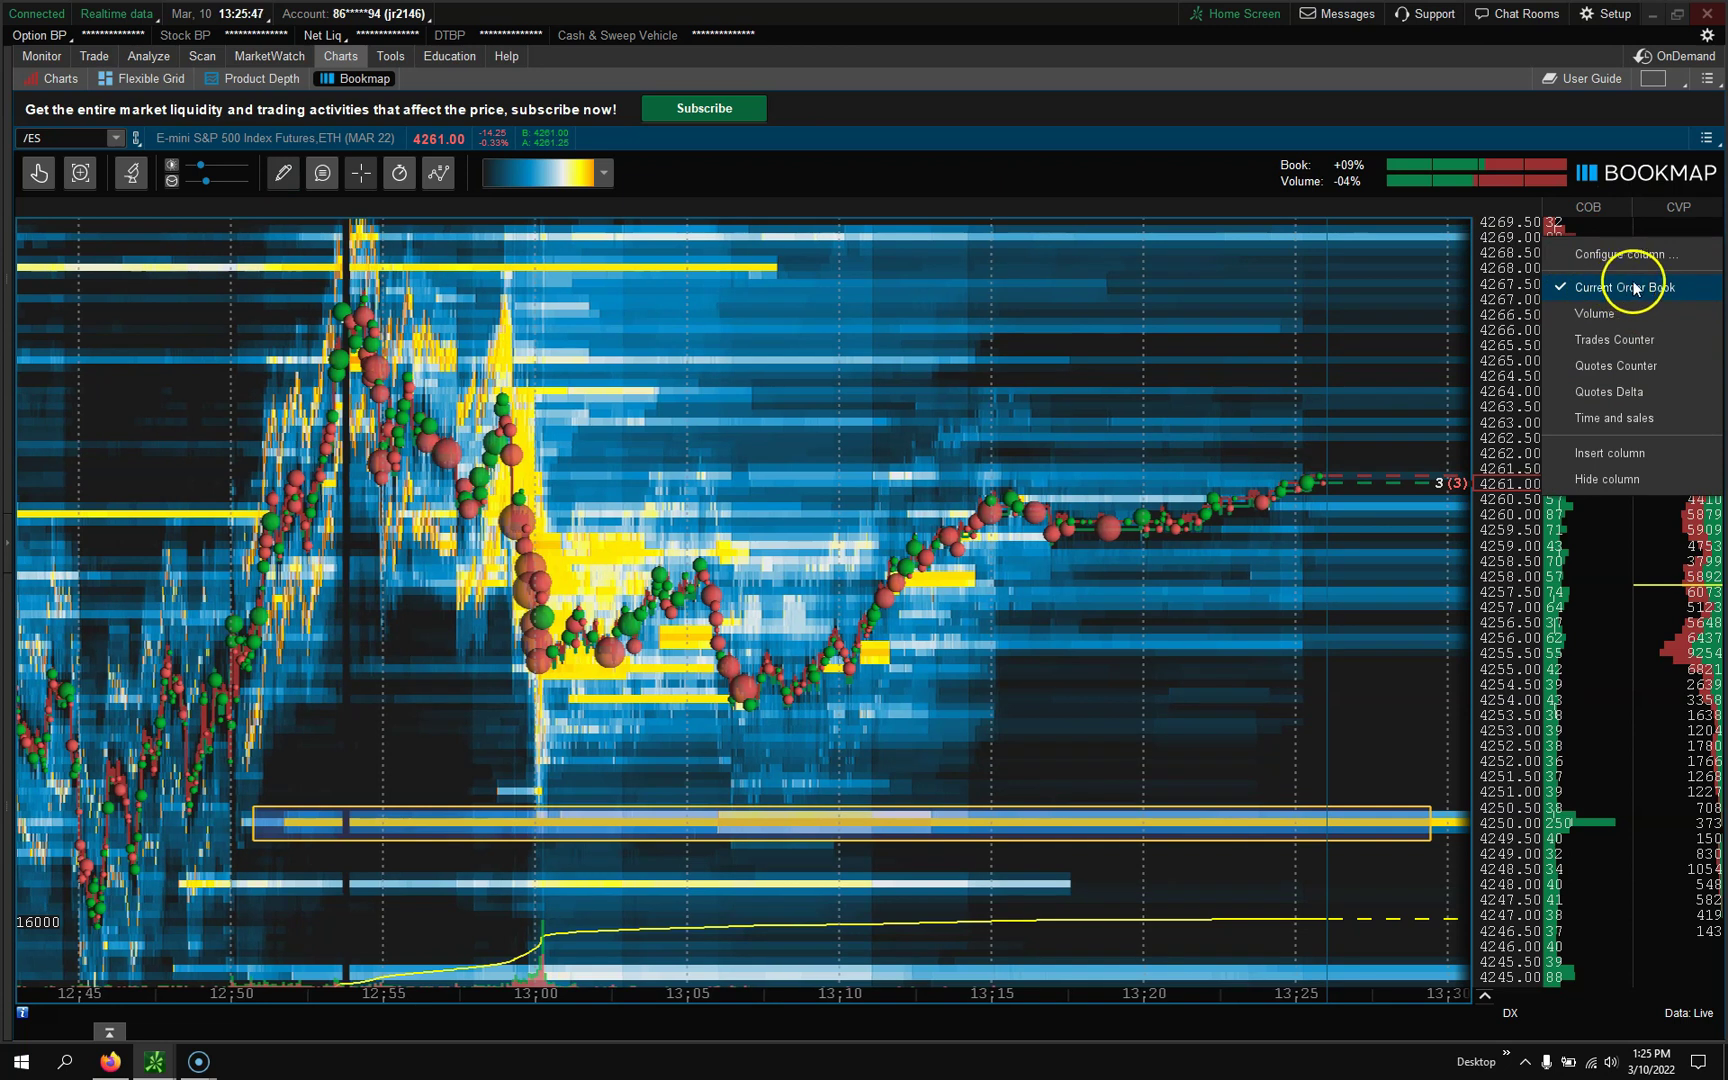
pyautogui.click(1619, 252)
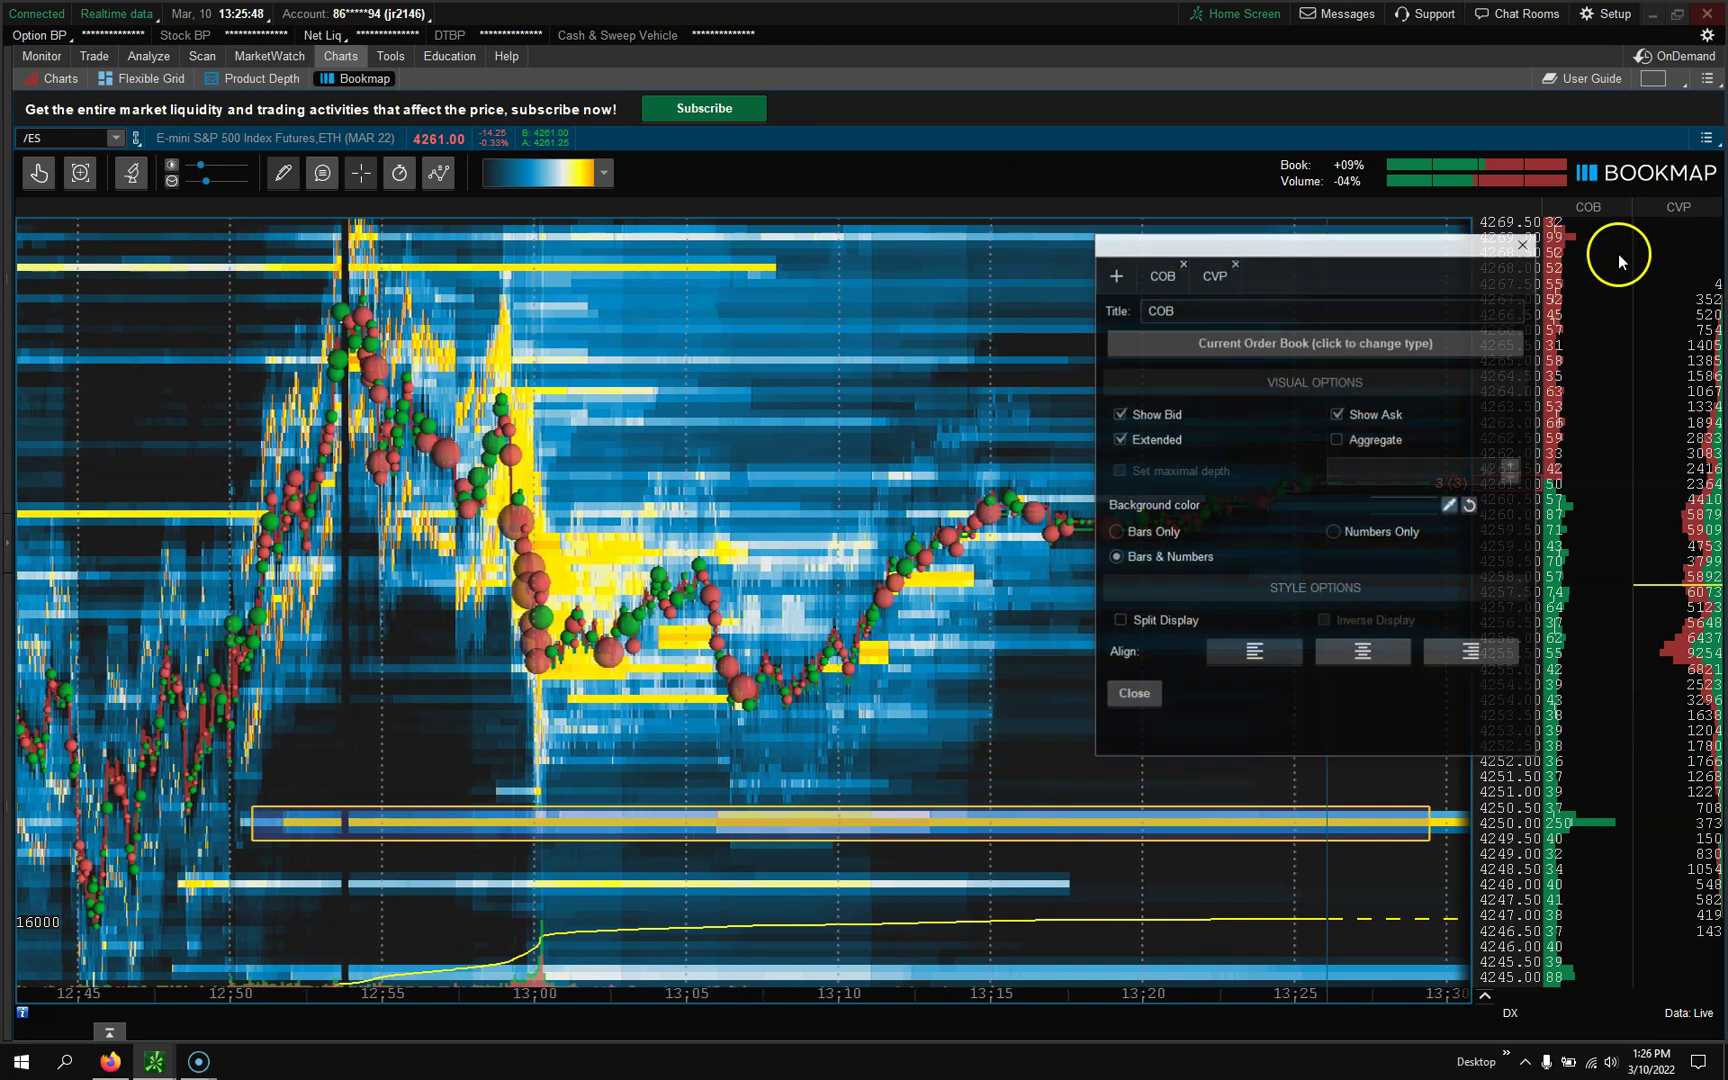
pyautogui.moveTo(1308, 247); pyautogui.dragTo(1136, 254)
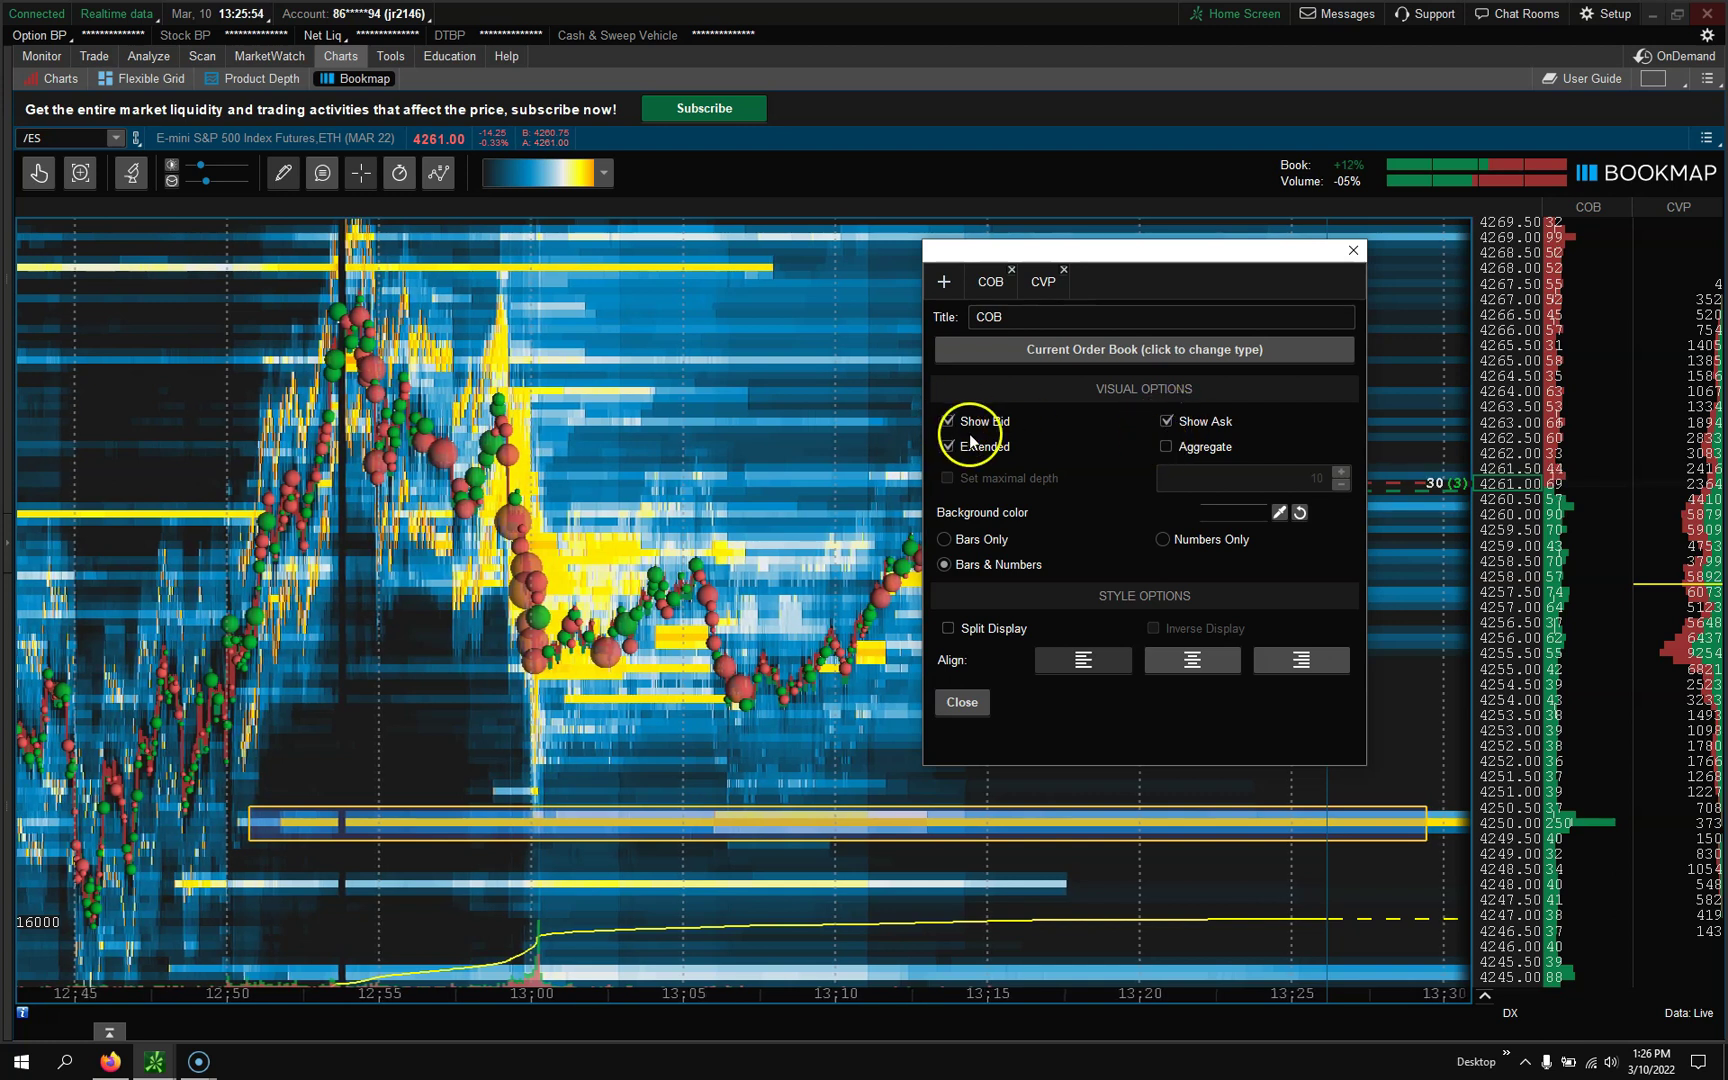
# Keep the COB column as Bars & Numbers, trying Split Display and inverse bars before switching split off
pyautogui.click(943, 540)
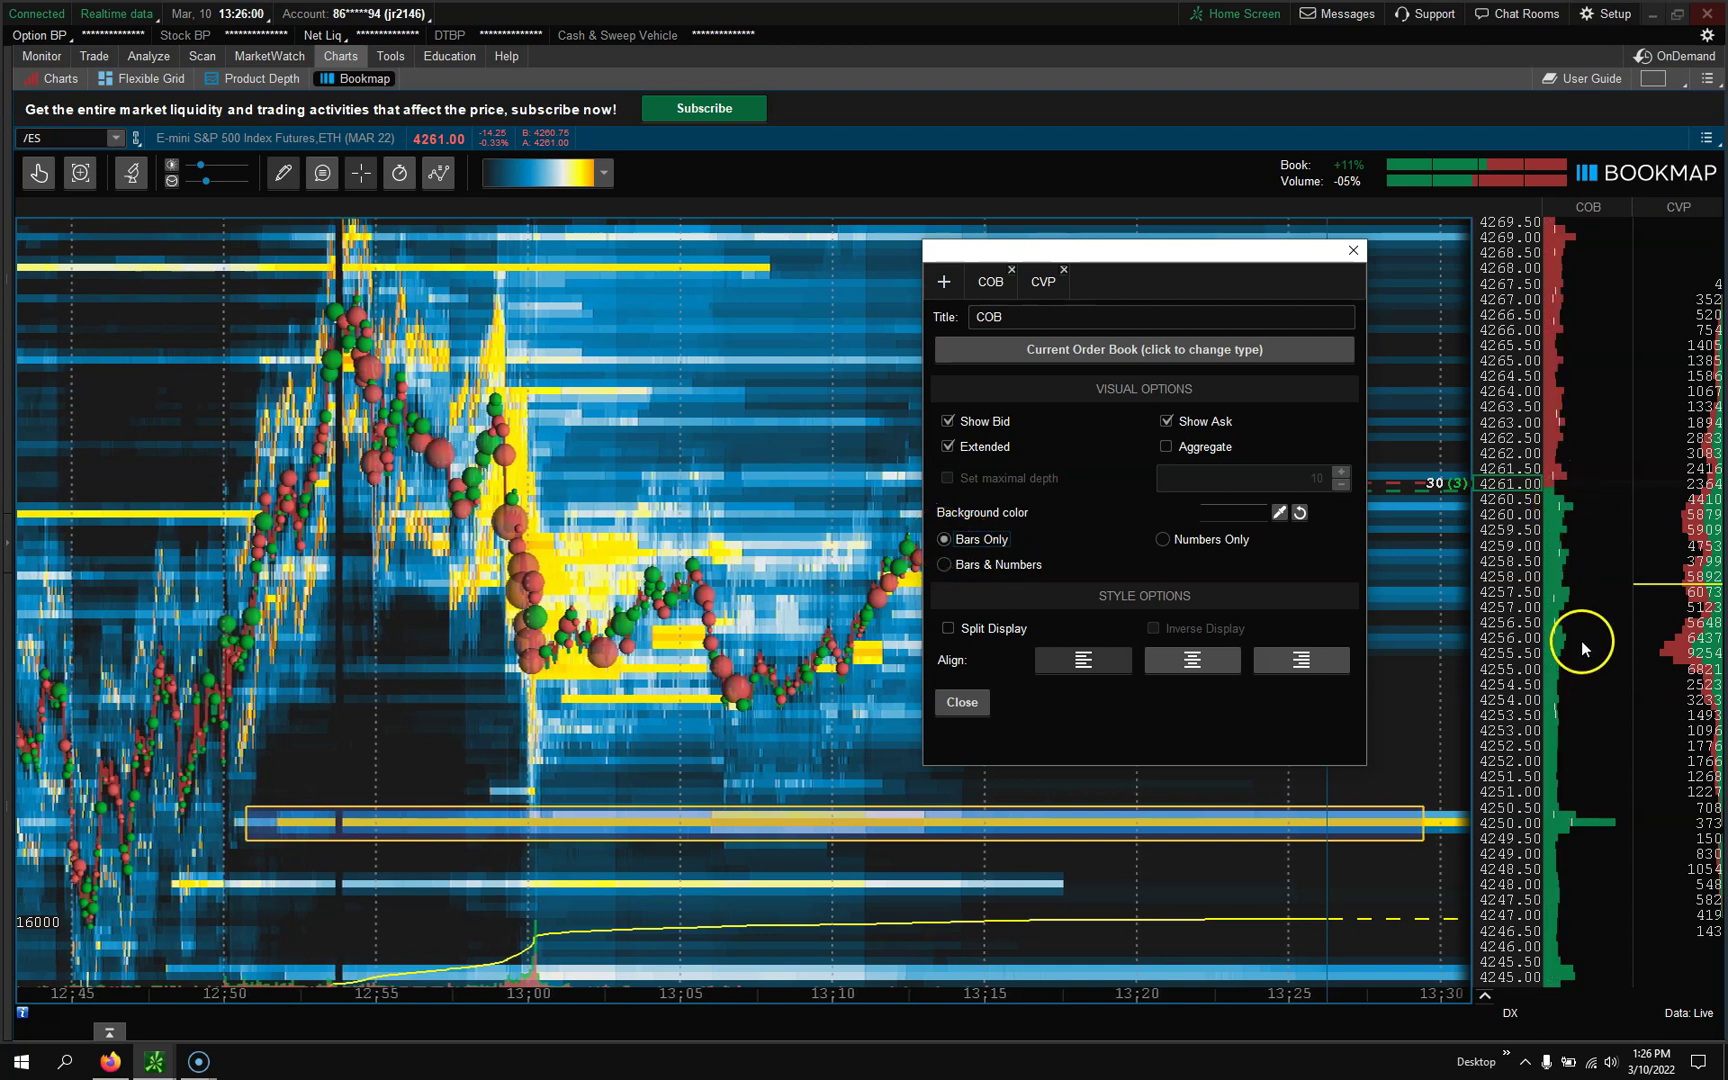
pyautogui.click(944, 560)
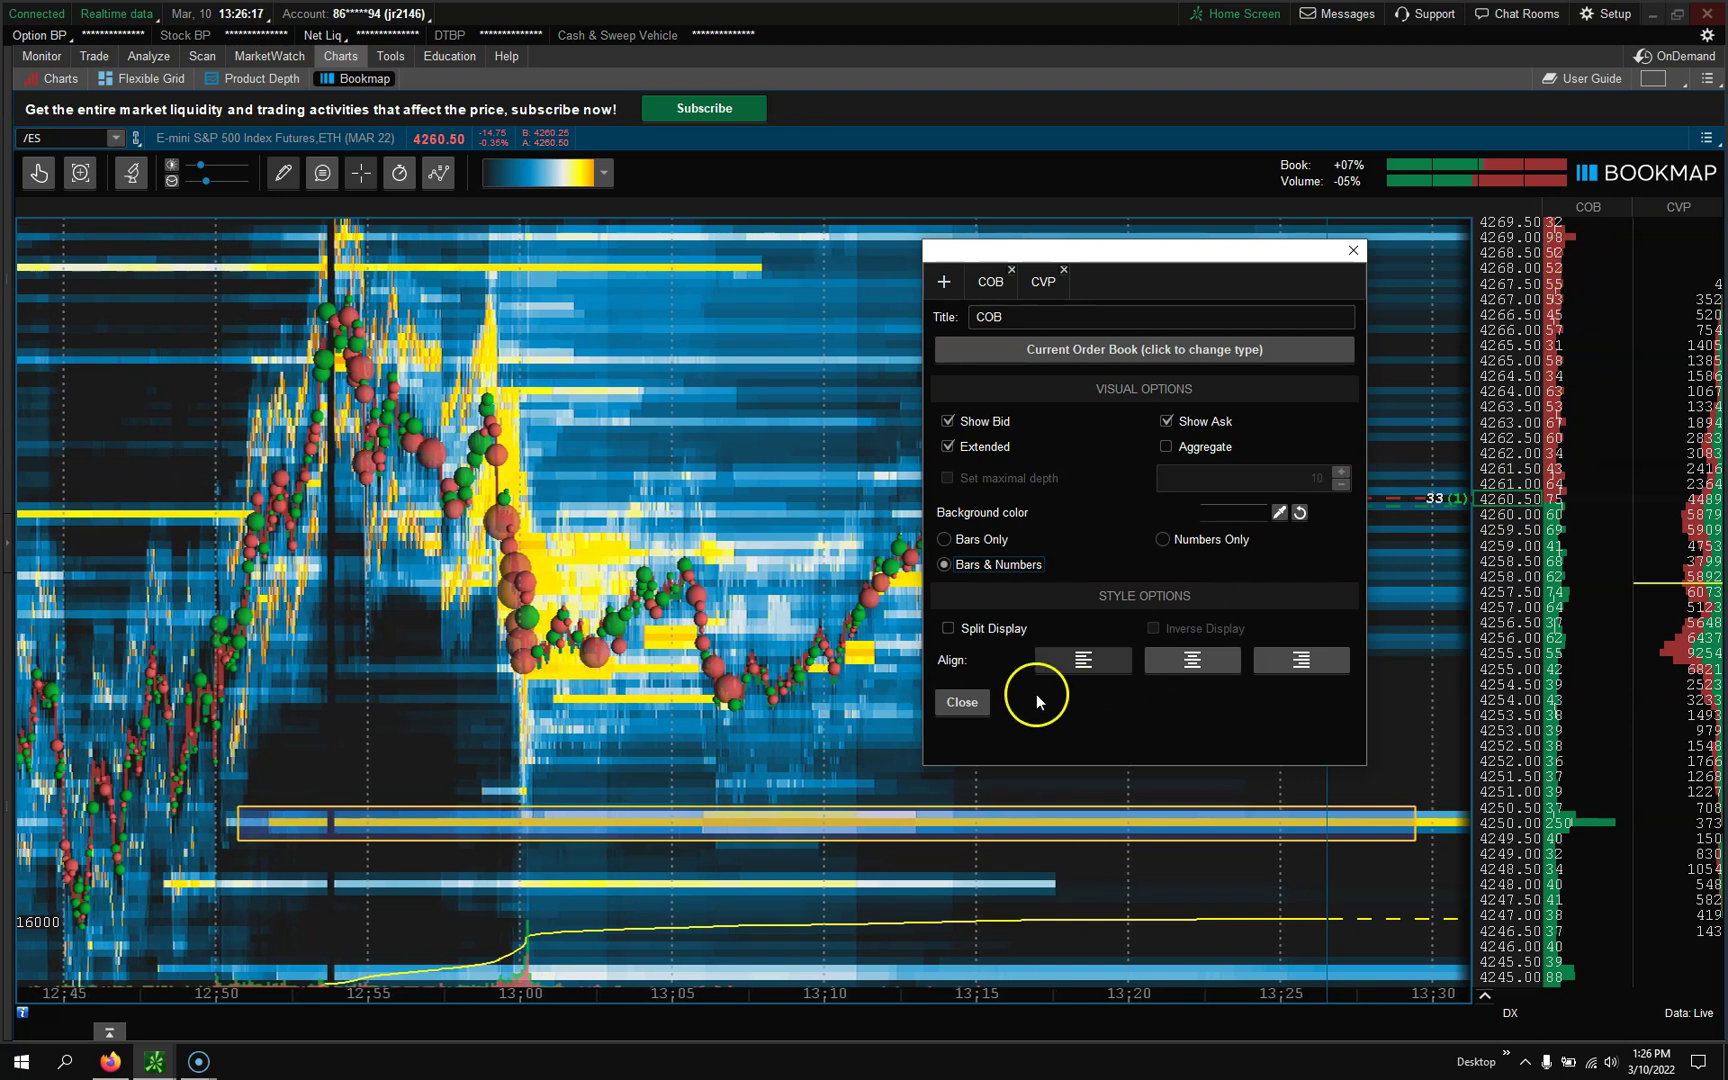
pyautogui.click(949, 628)
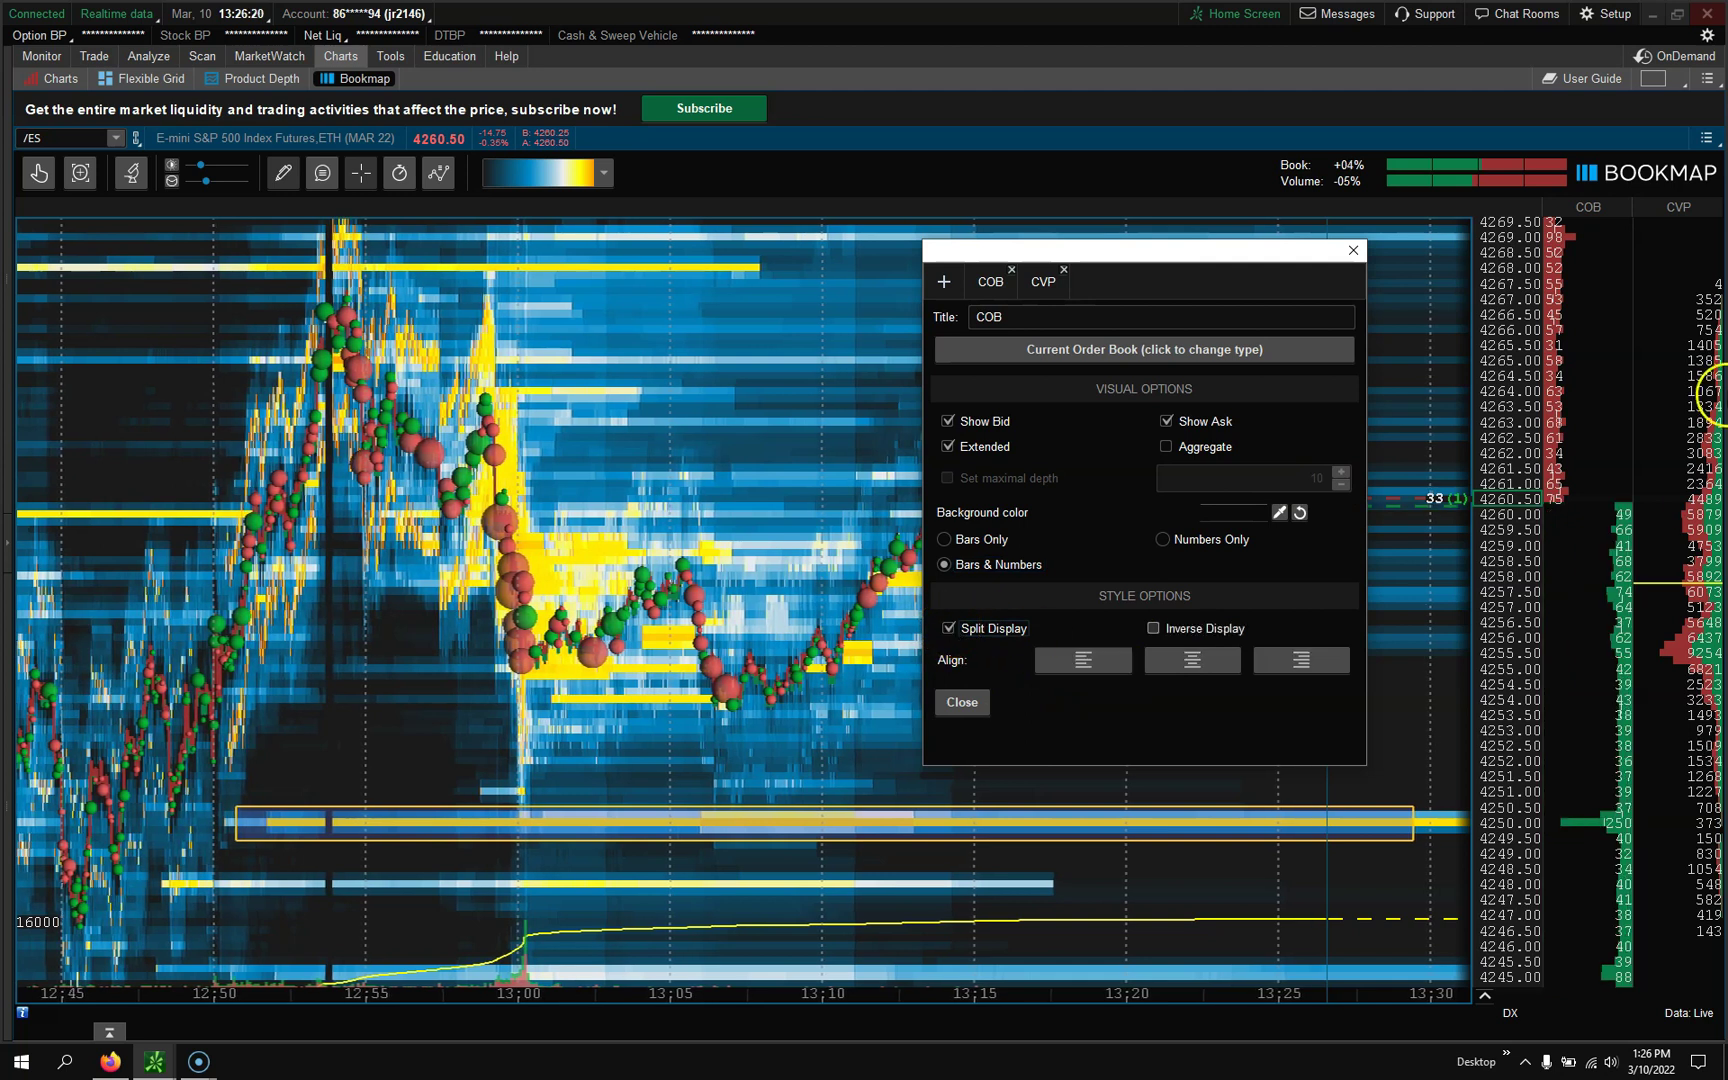
pyautogui.click(1154, 629)
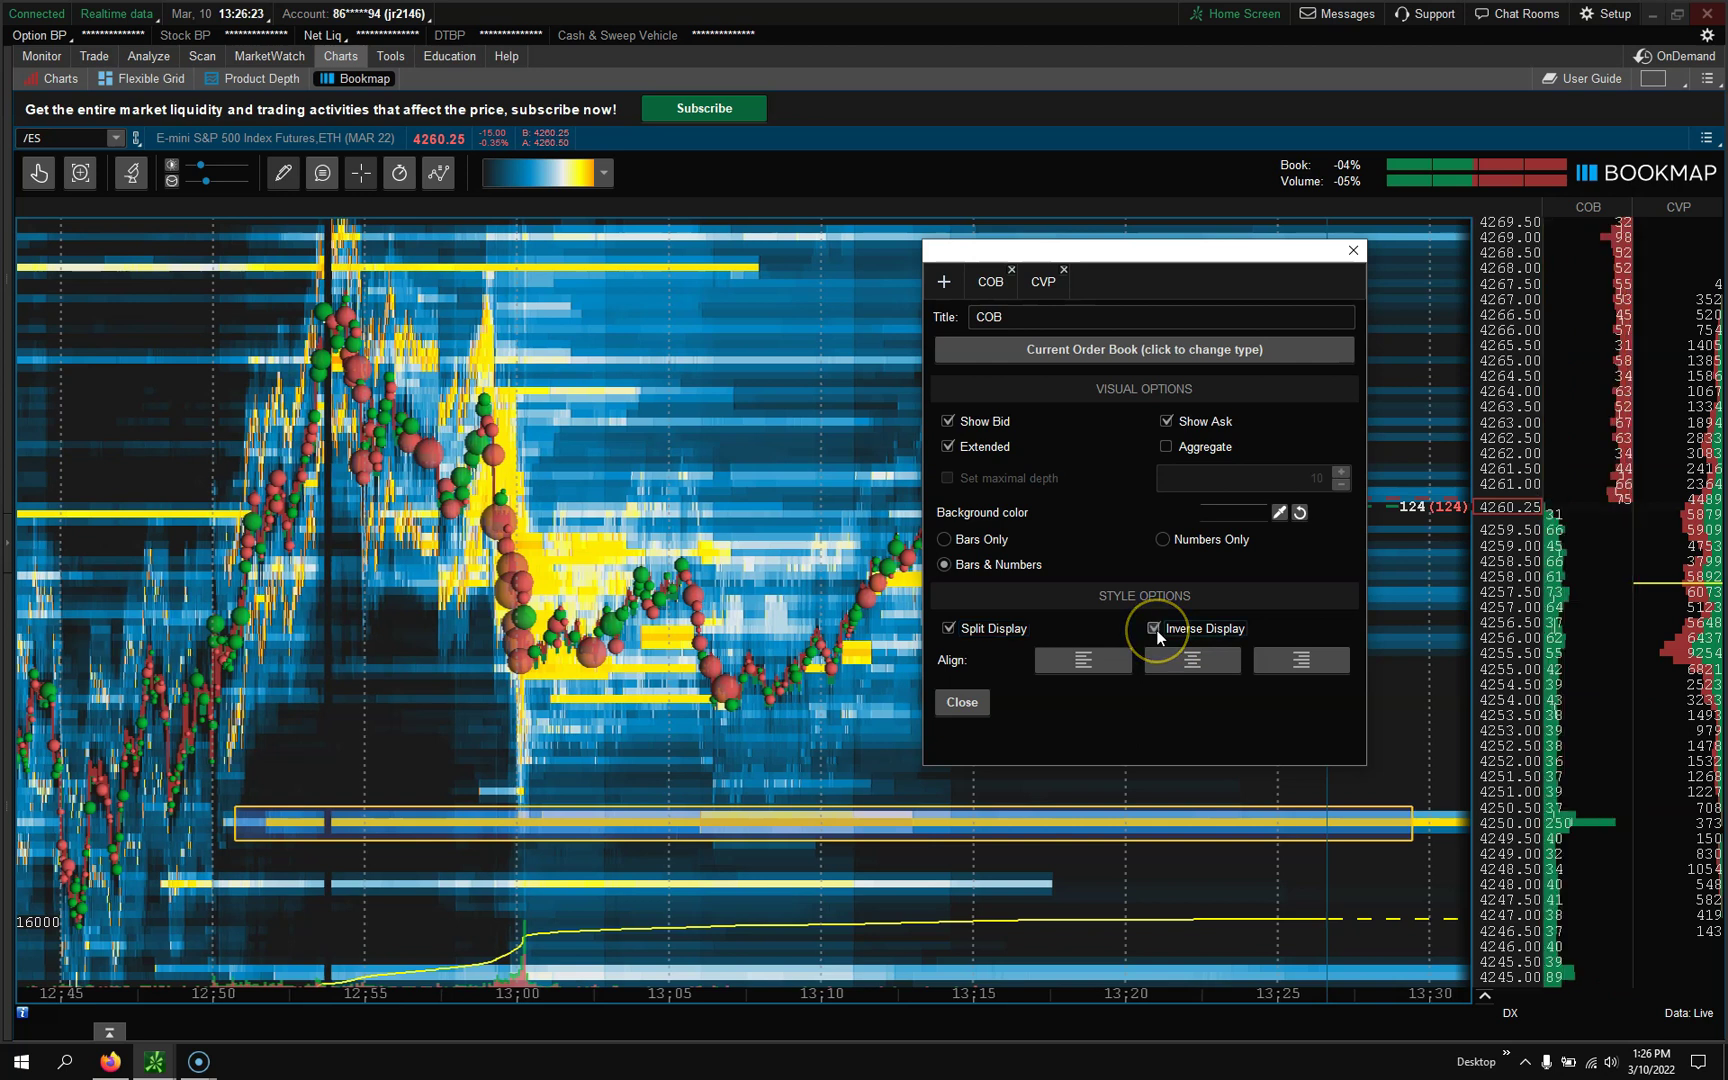
pyautogui.click(949, 632)
# Try right, centre and left alignment for the COB bars, ending on left, and close the dialog
pyautogui.click(1324, 667)
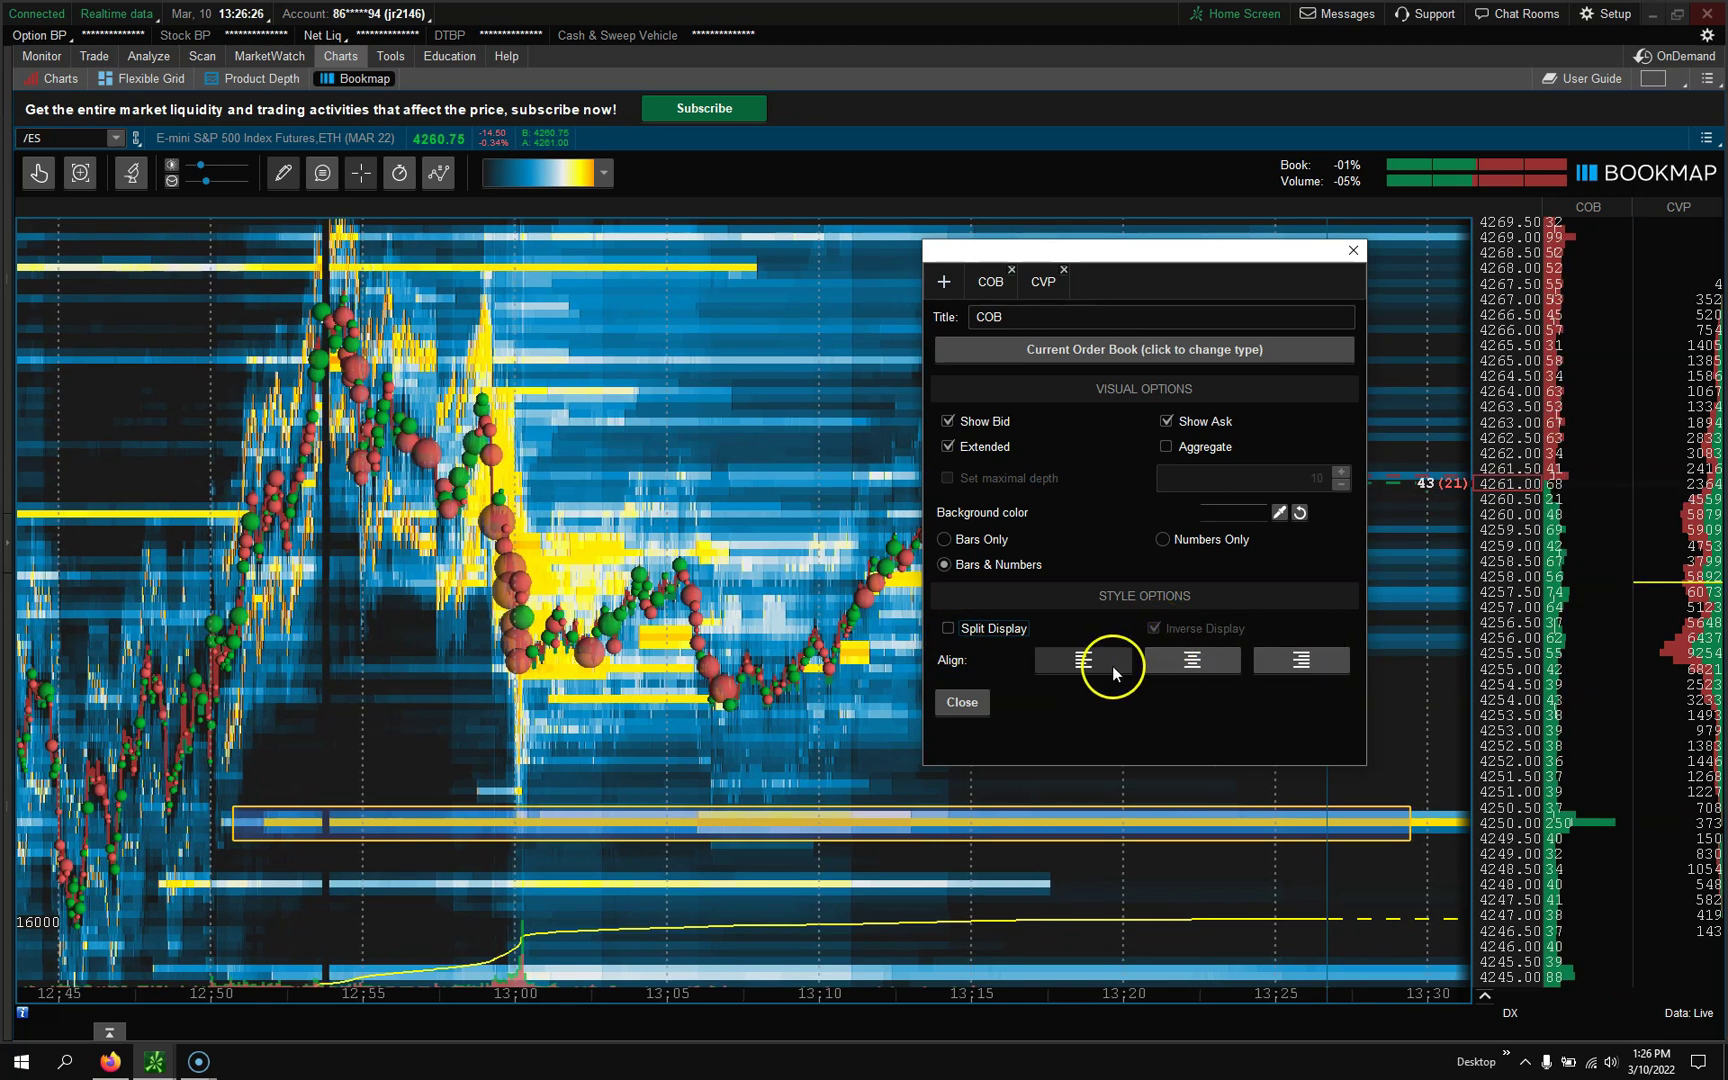
pyautogui.click(1292, 664)
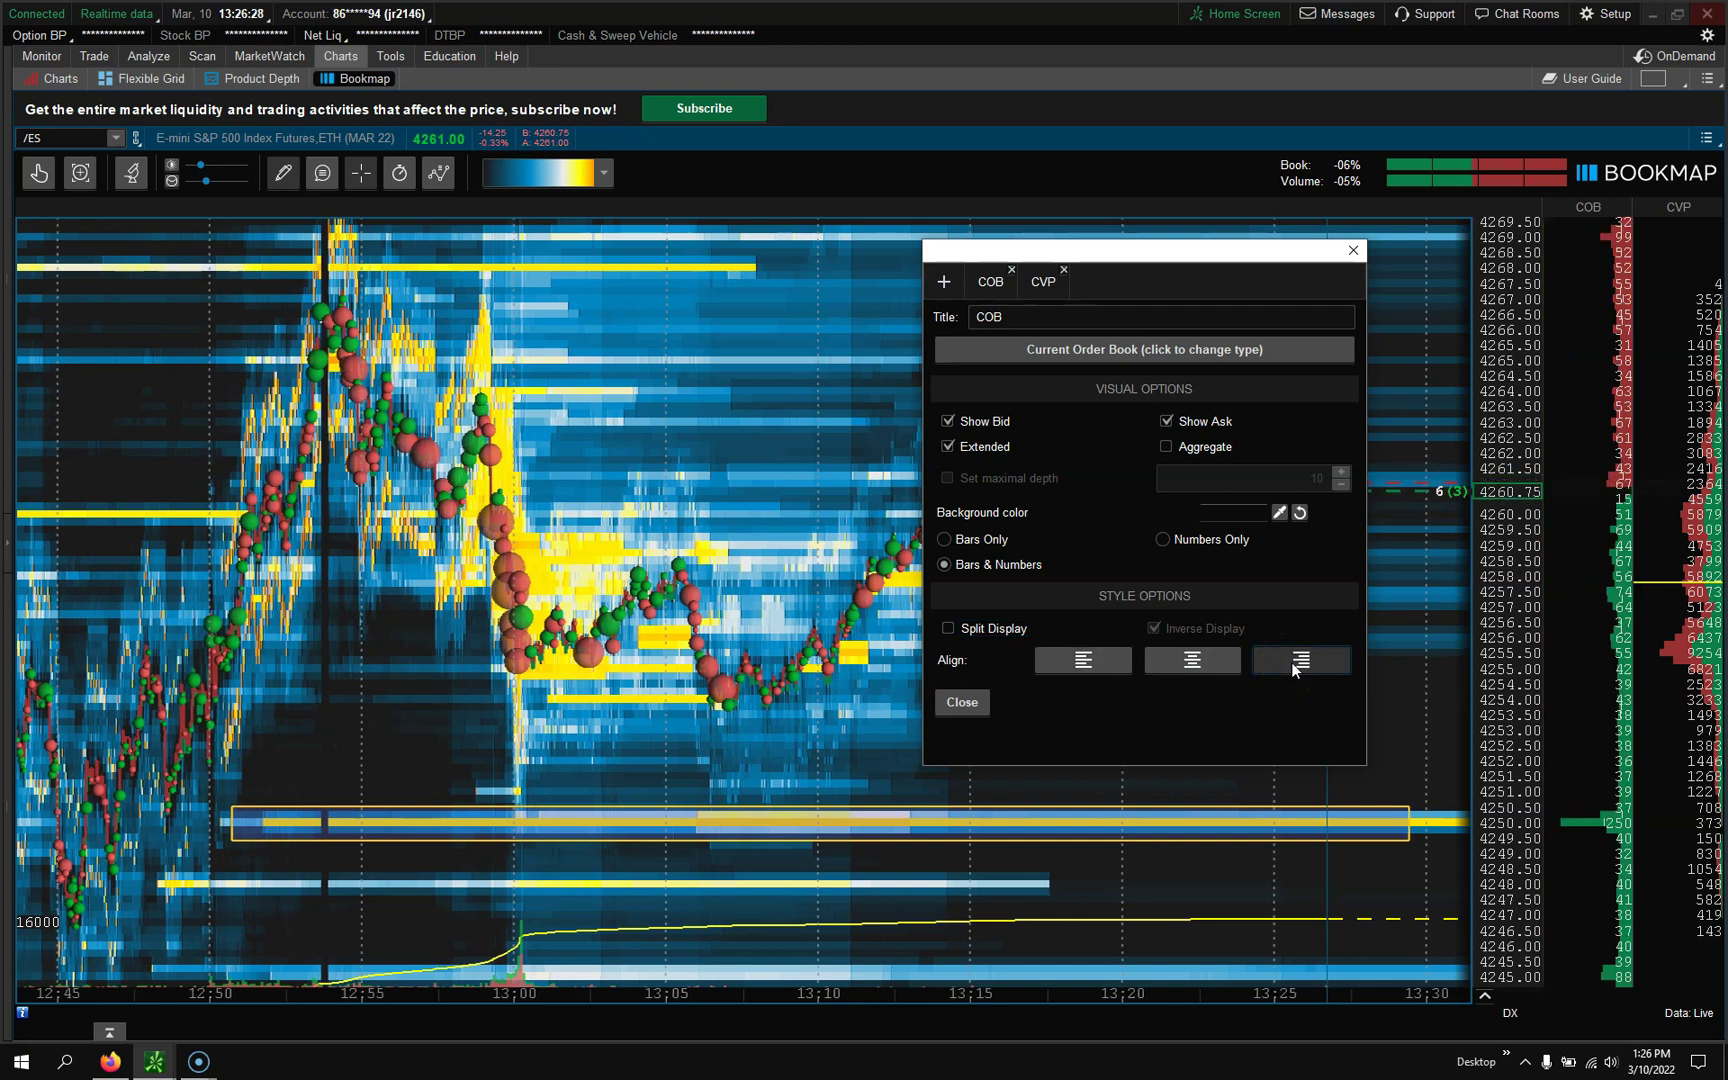
pyautogui.click(1188, 663)
pyautogui.click(1082, 665)
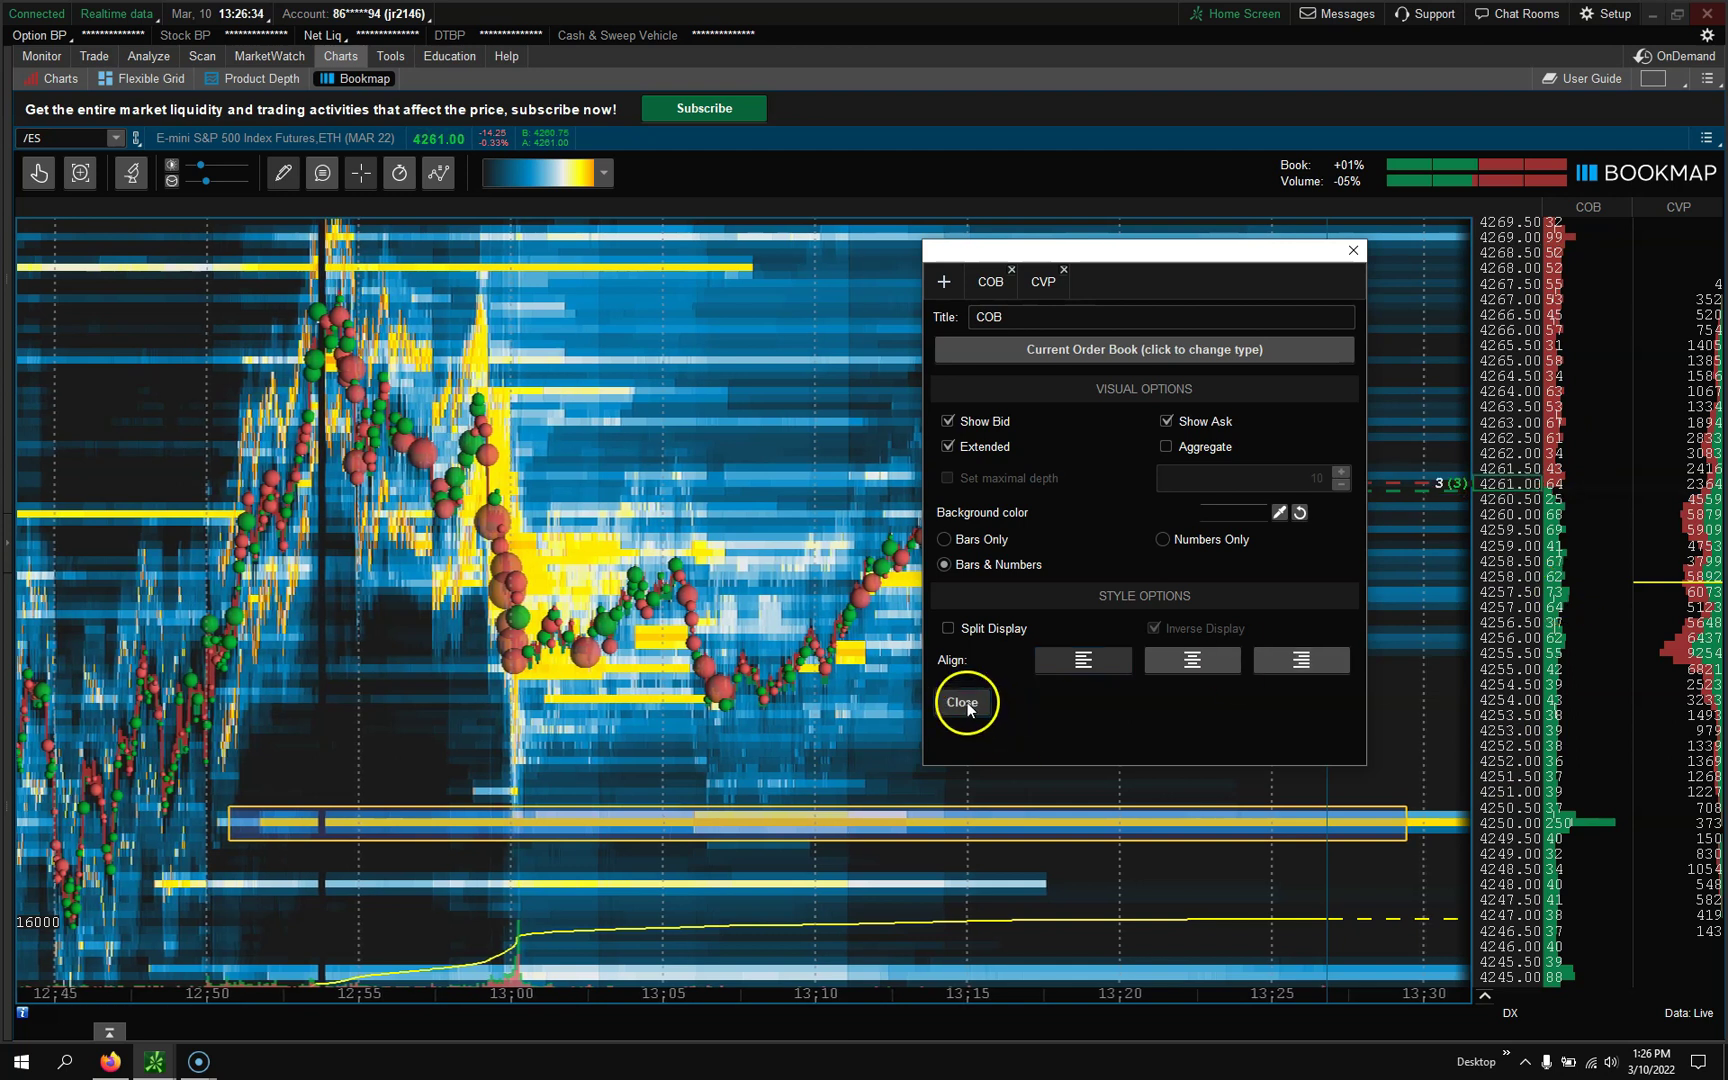
pyautogui.click(965, 703)
# Open the CVP column's configuration to check it, then close it
pyautogui.rightClick(1658, 275)
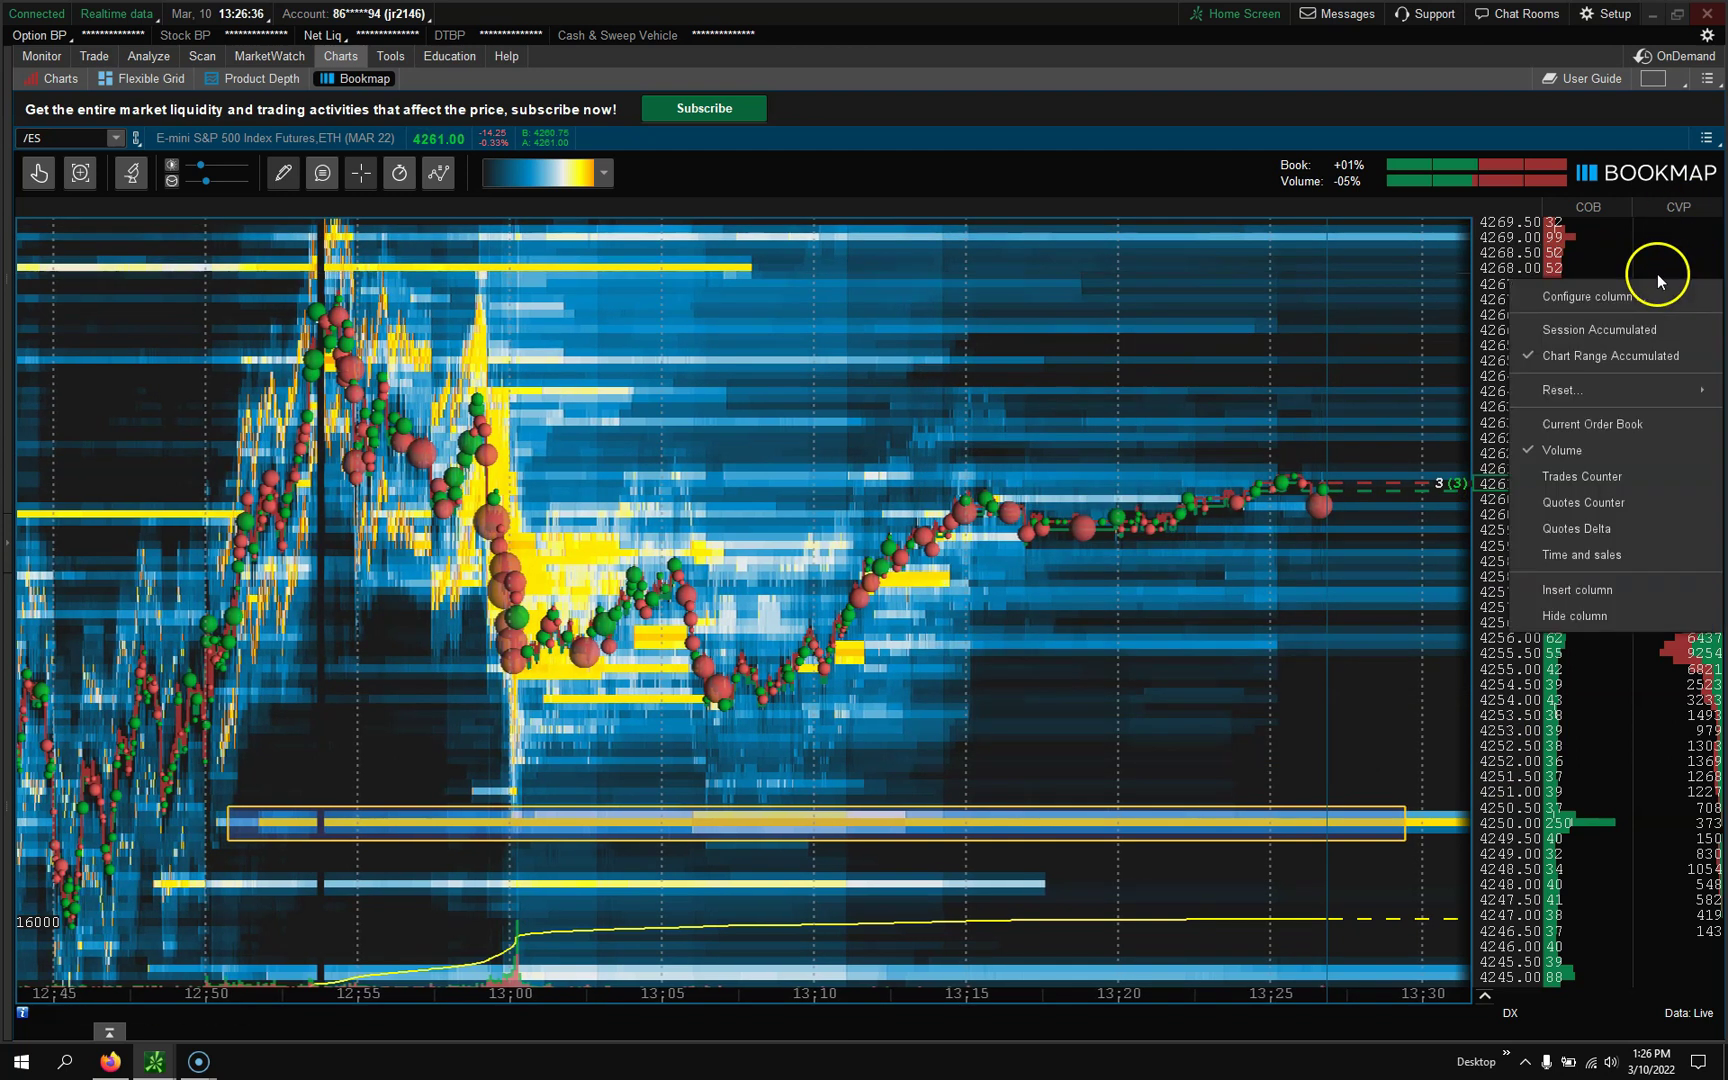
pyautogui.click(1590, 297)
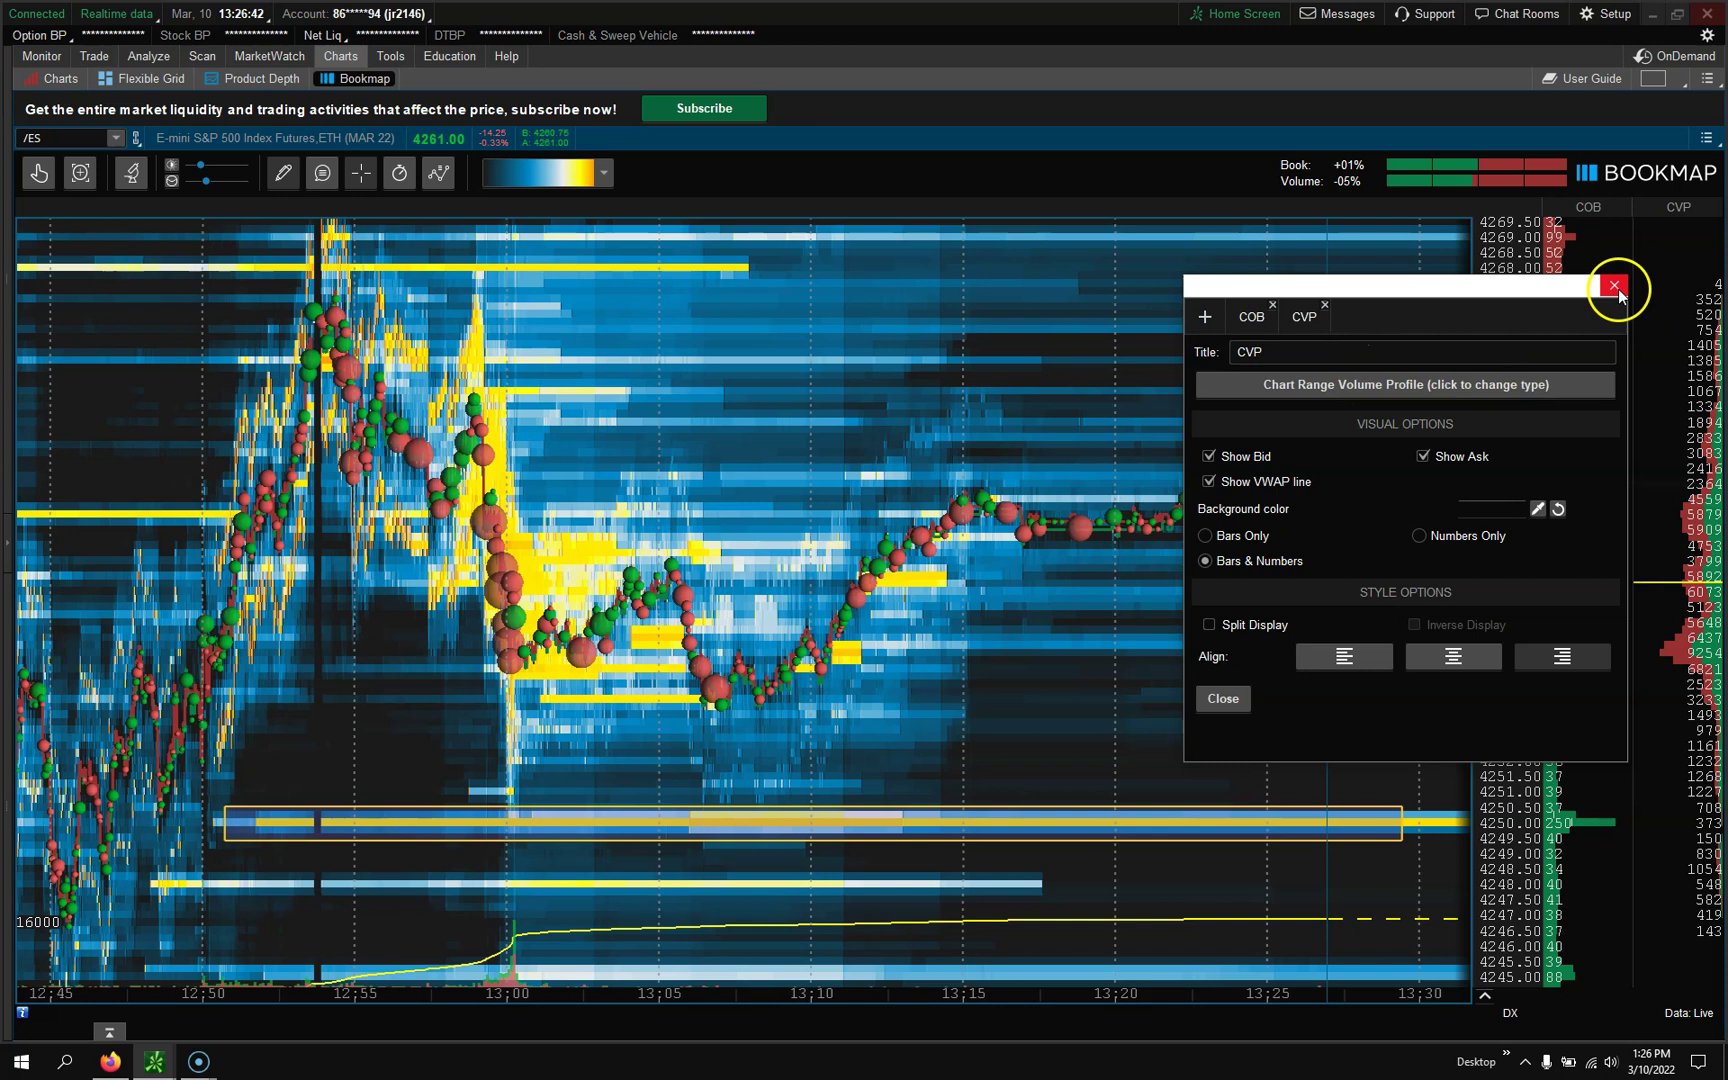
pyautogui.click(1614, 286)
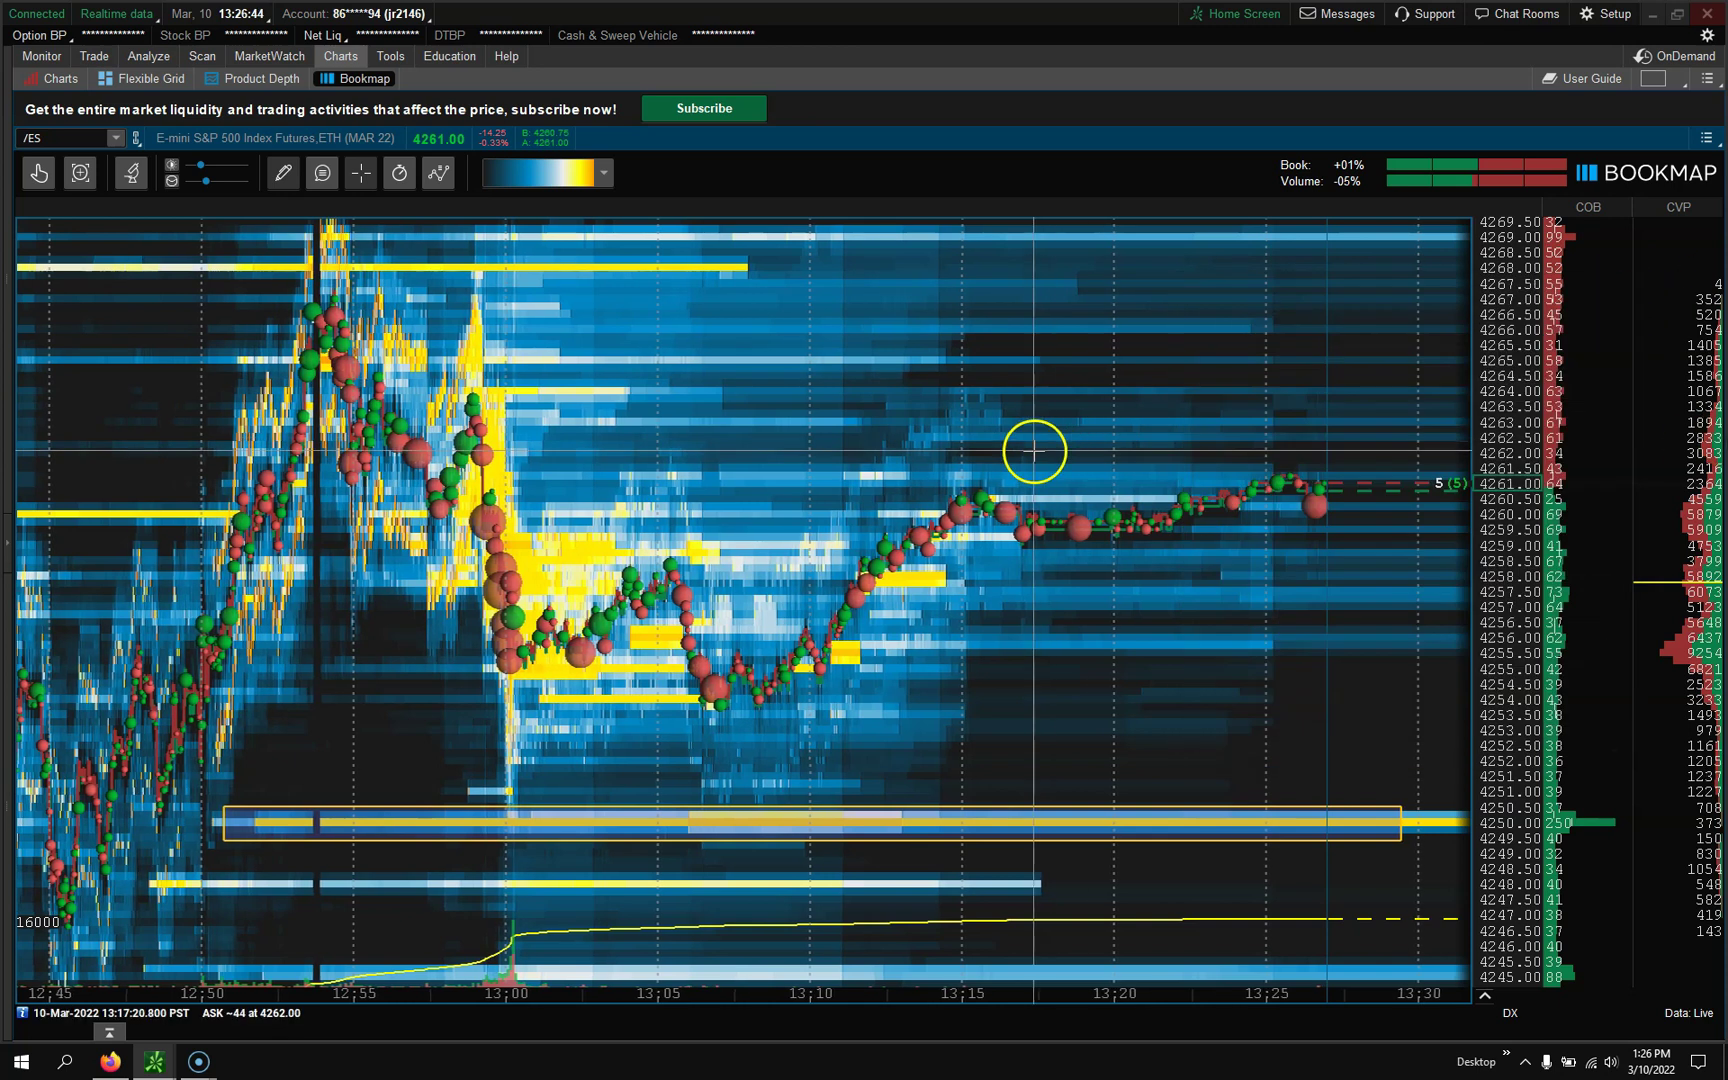
# Zoom the heatmap out to the whole session from 10:00 and bring up the CVP column's options
pyautogui.scroll(5, 1000, 465)
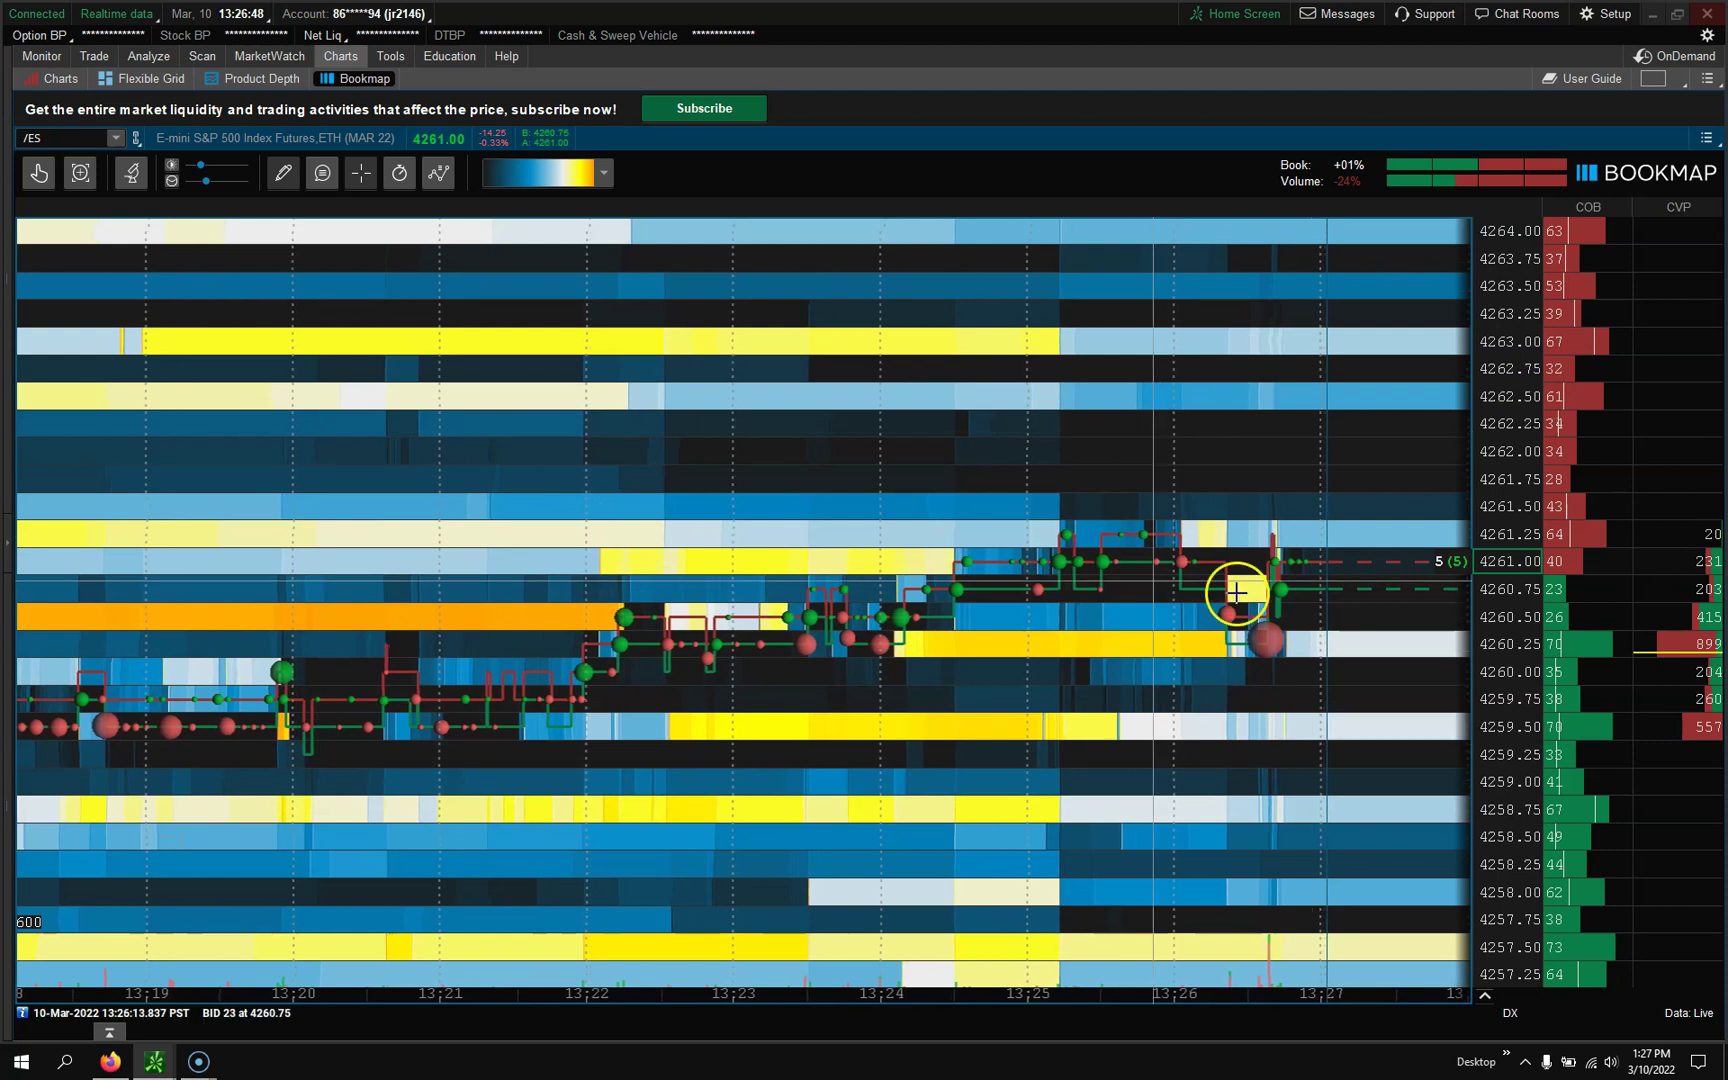
pyautogui.scroll(-10, 964, 463)
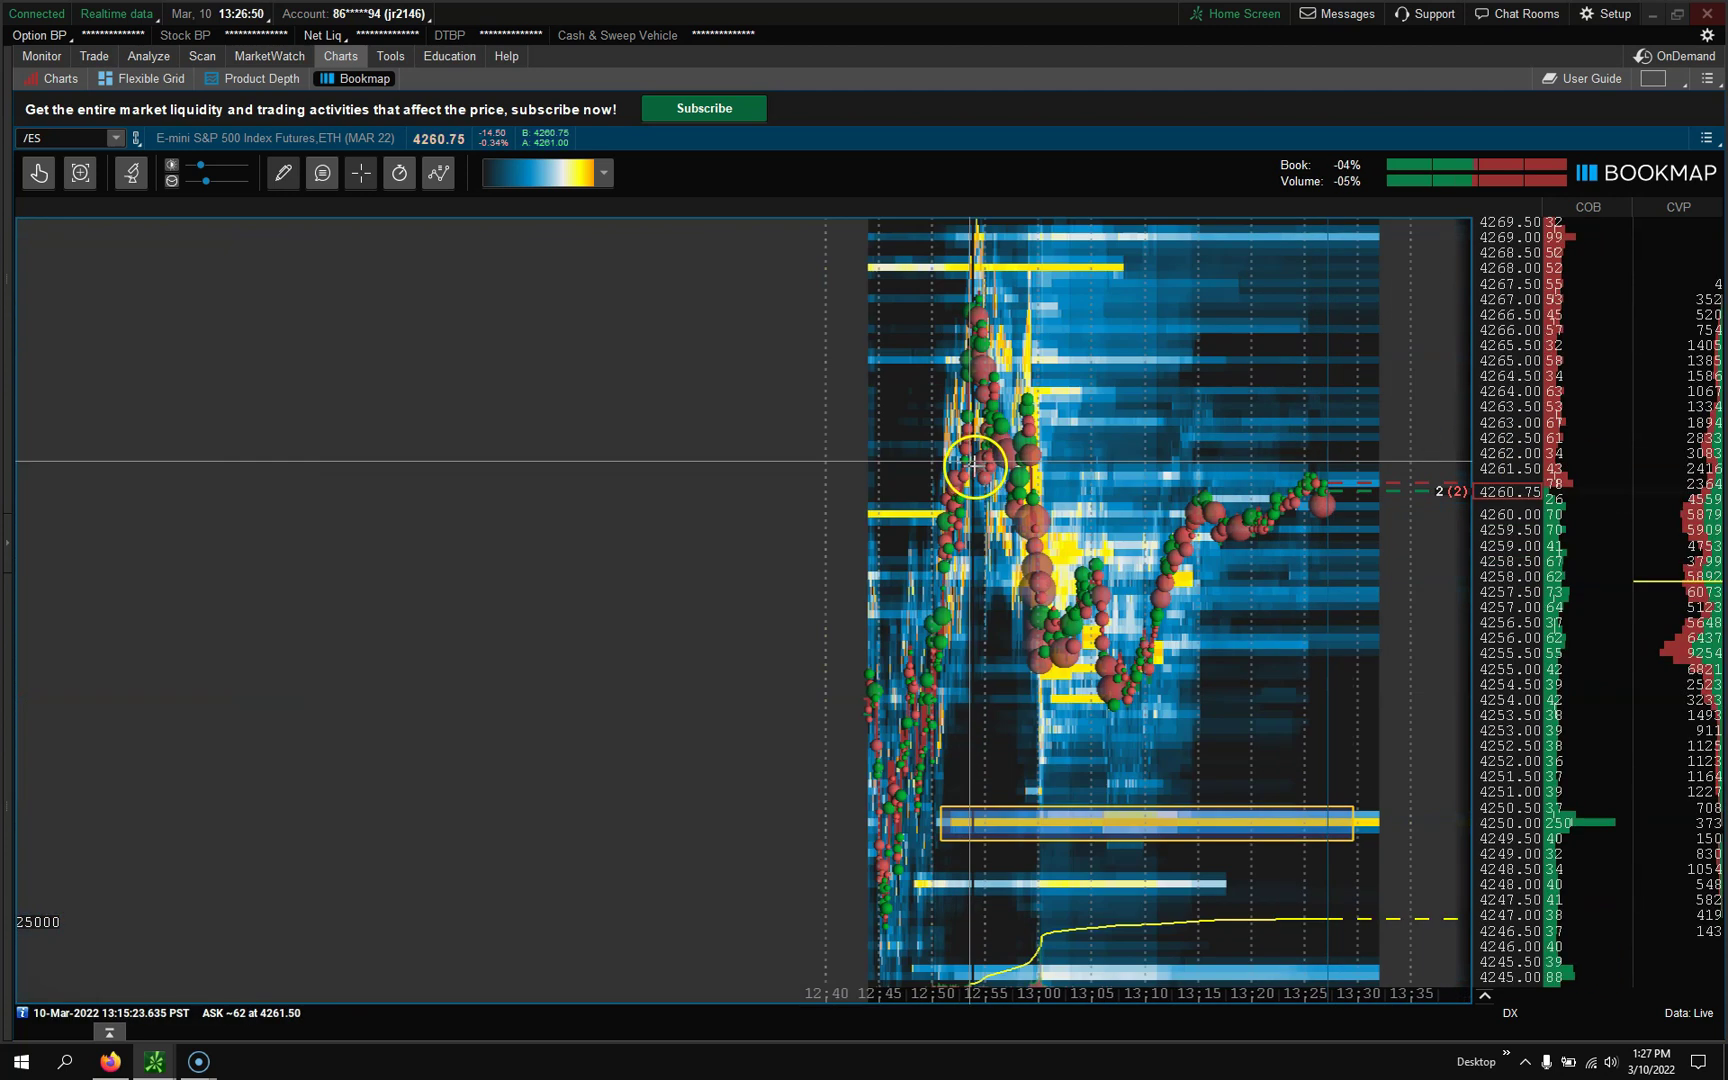
pyautogui.scroll(-5, 1003, 532)
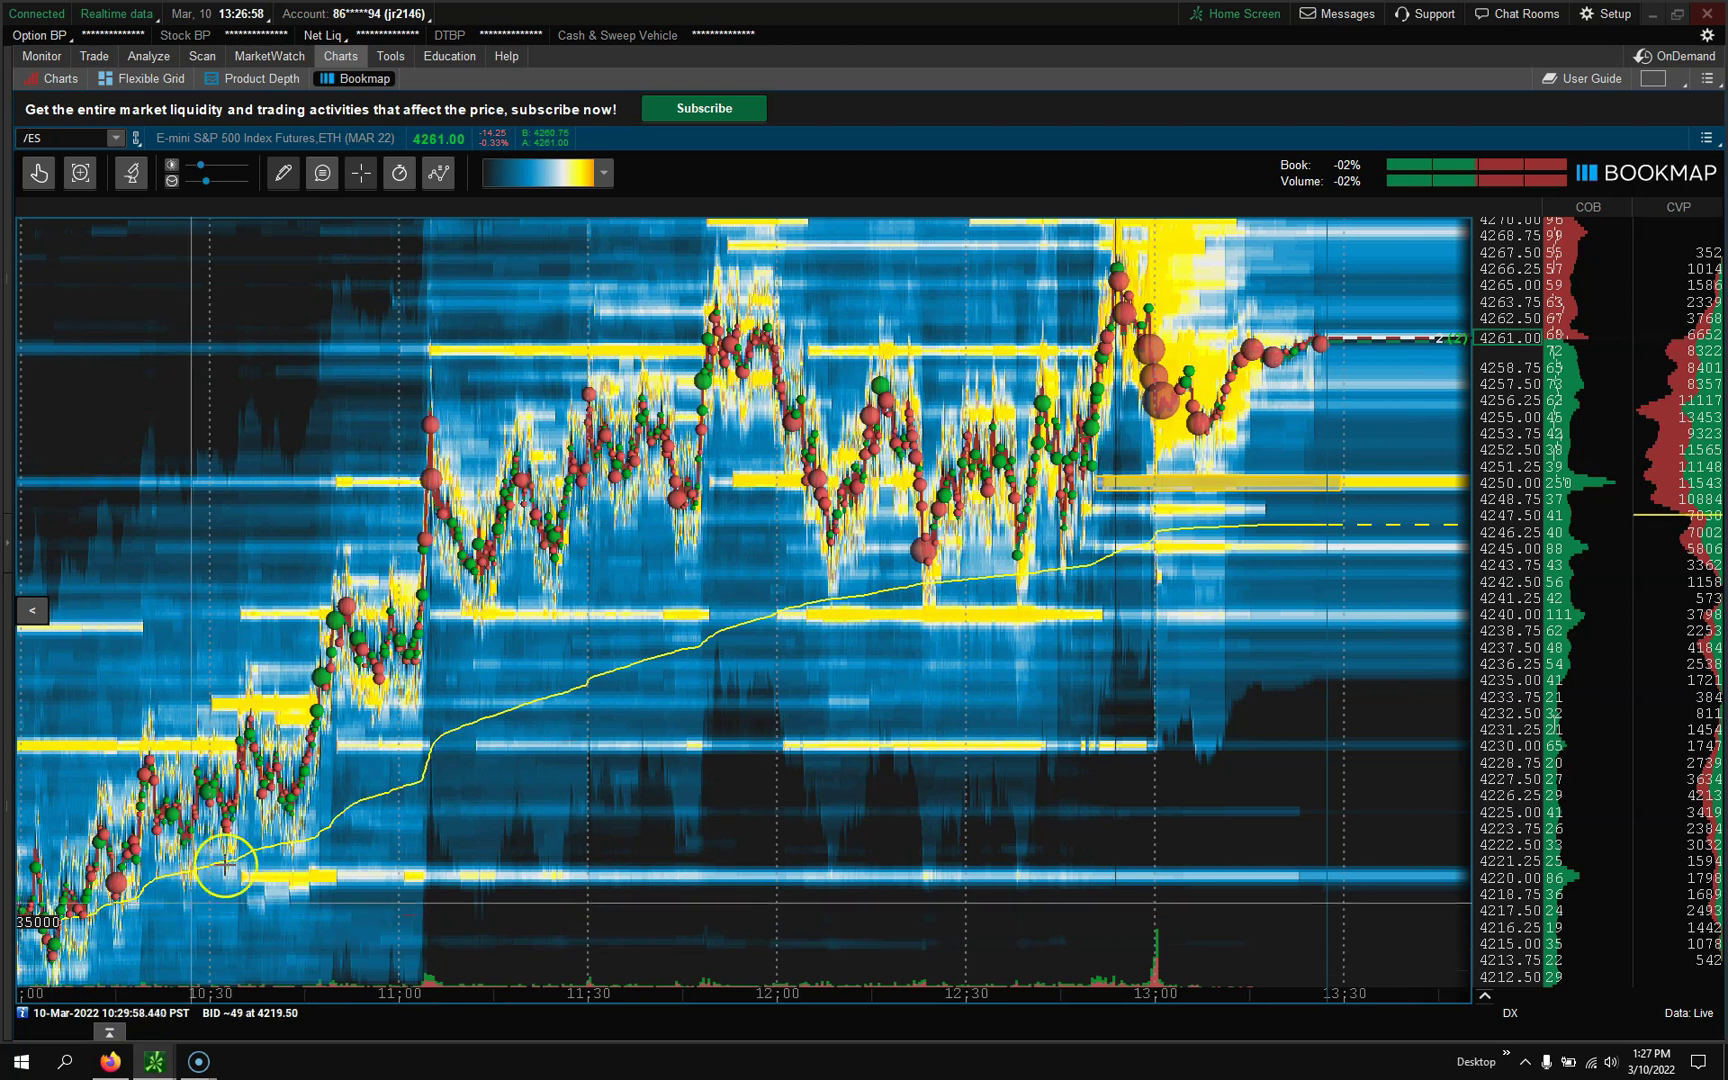
pyautogui.scroll(-2, 385, 782)
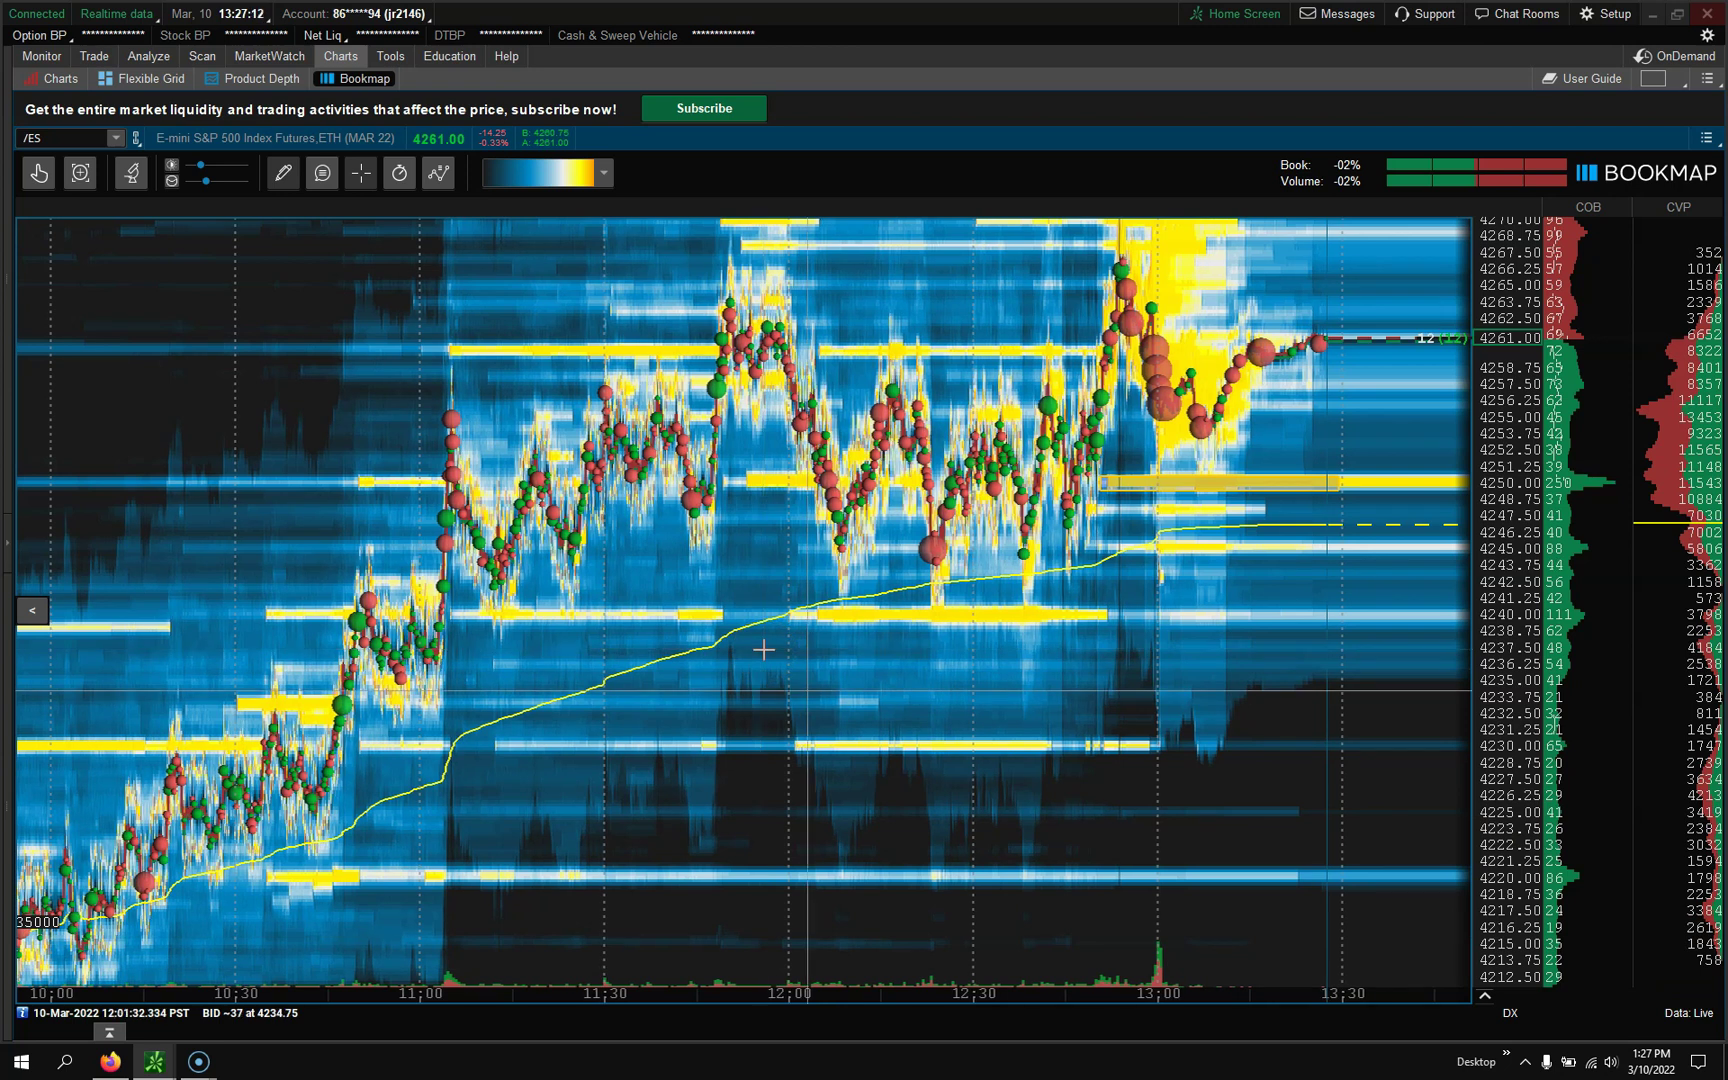
pyautogui.rightClick(1656, 269)
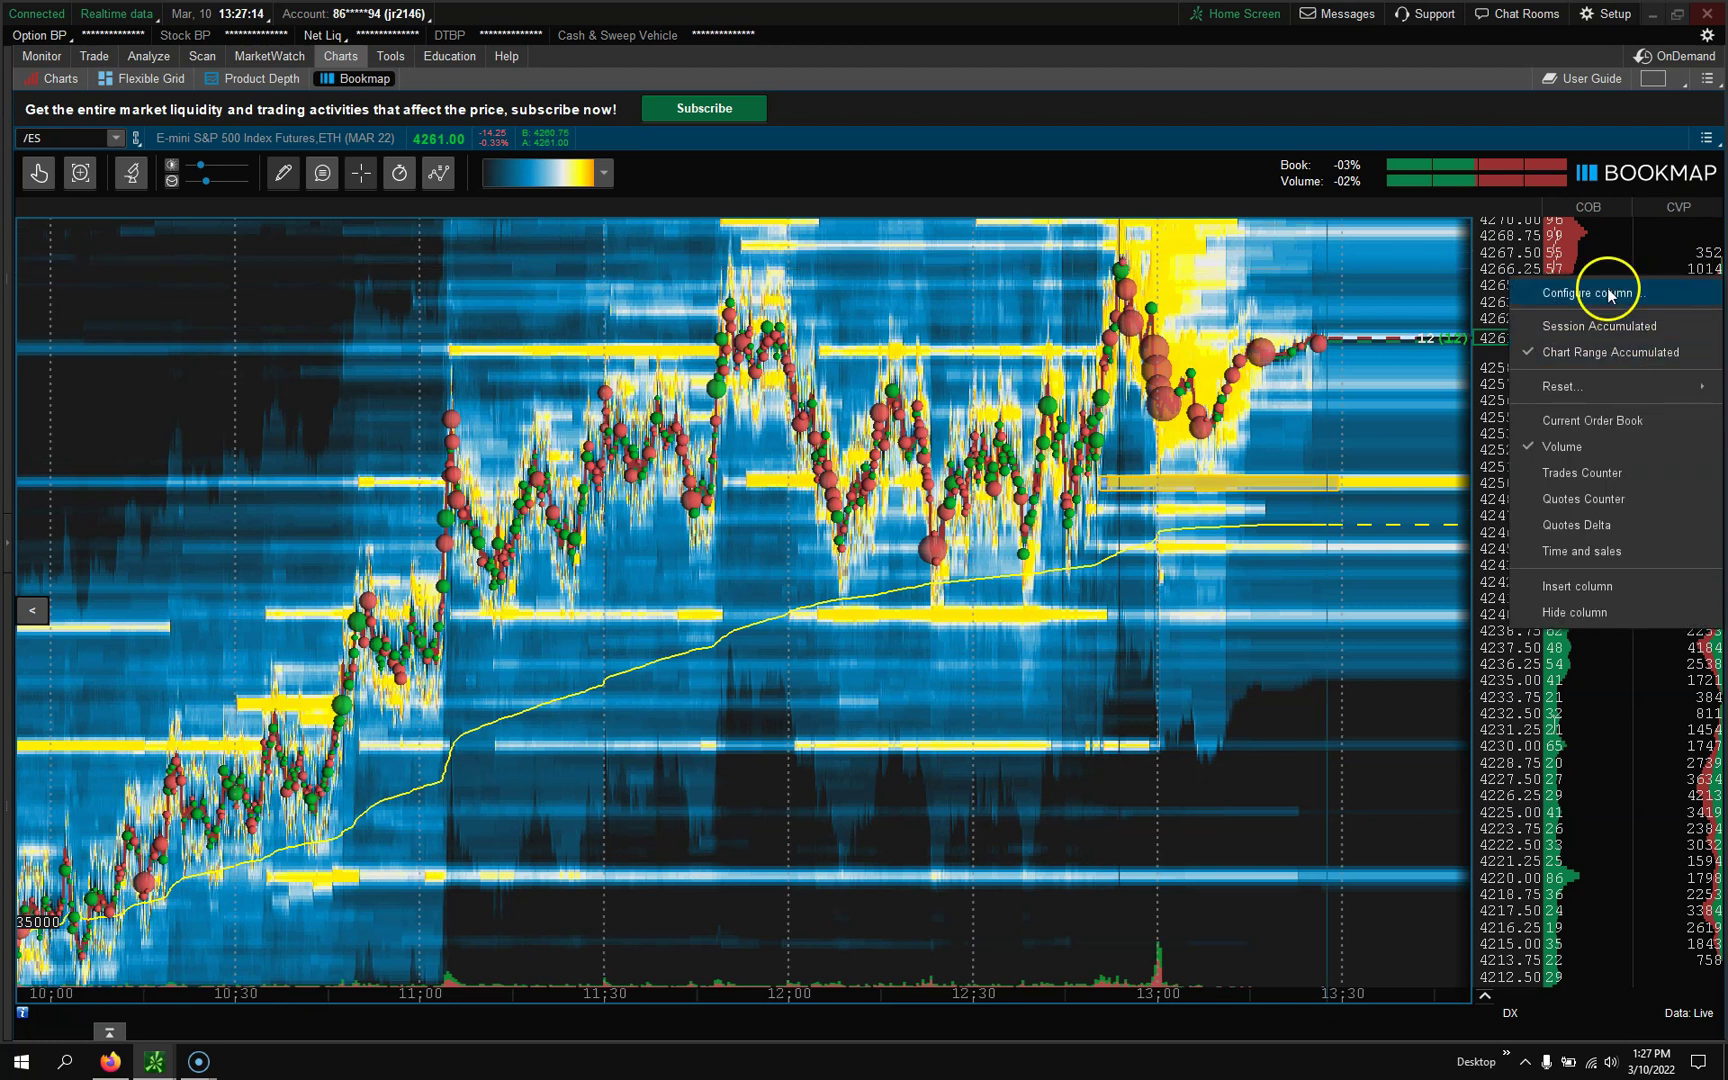
pyautogui.moveTo(1592, 400)
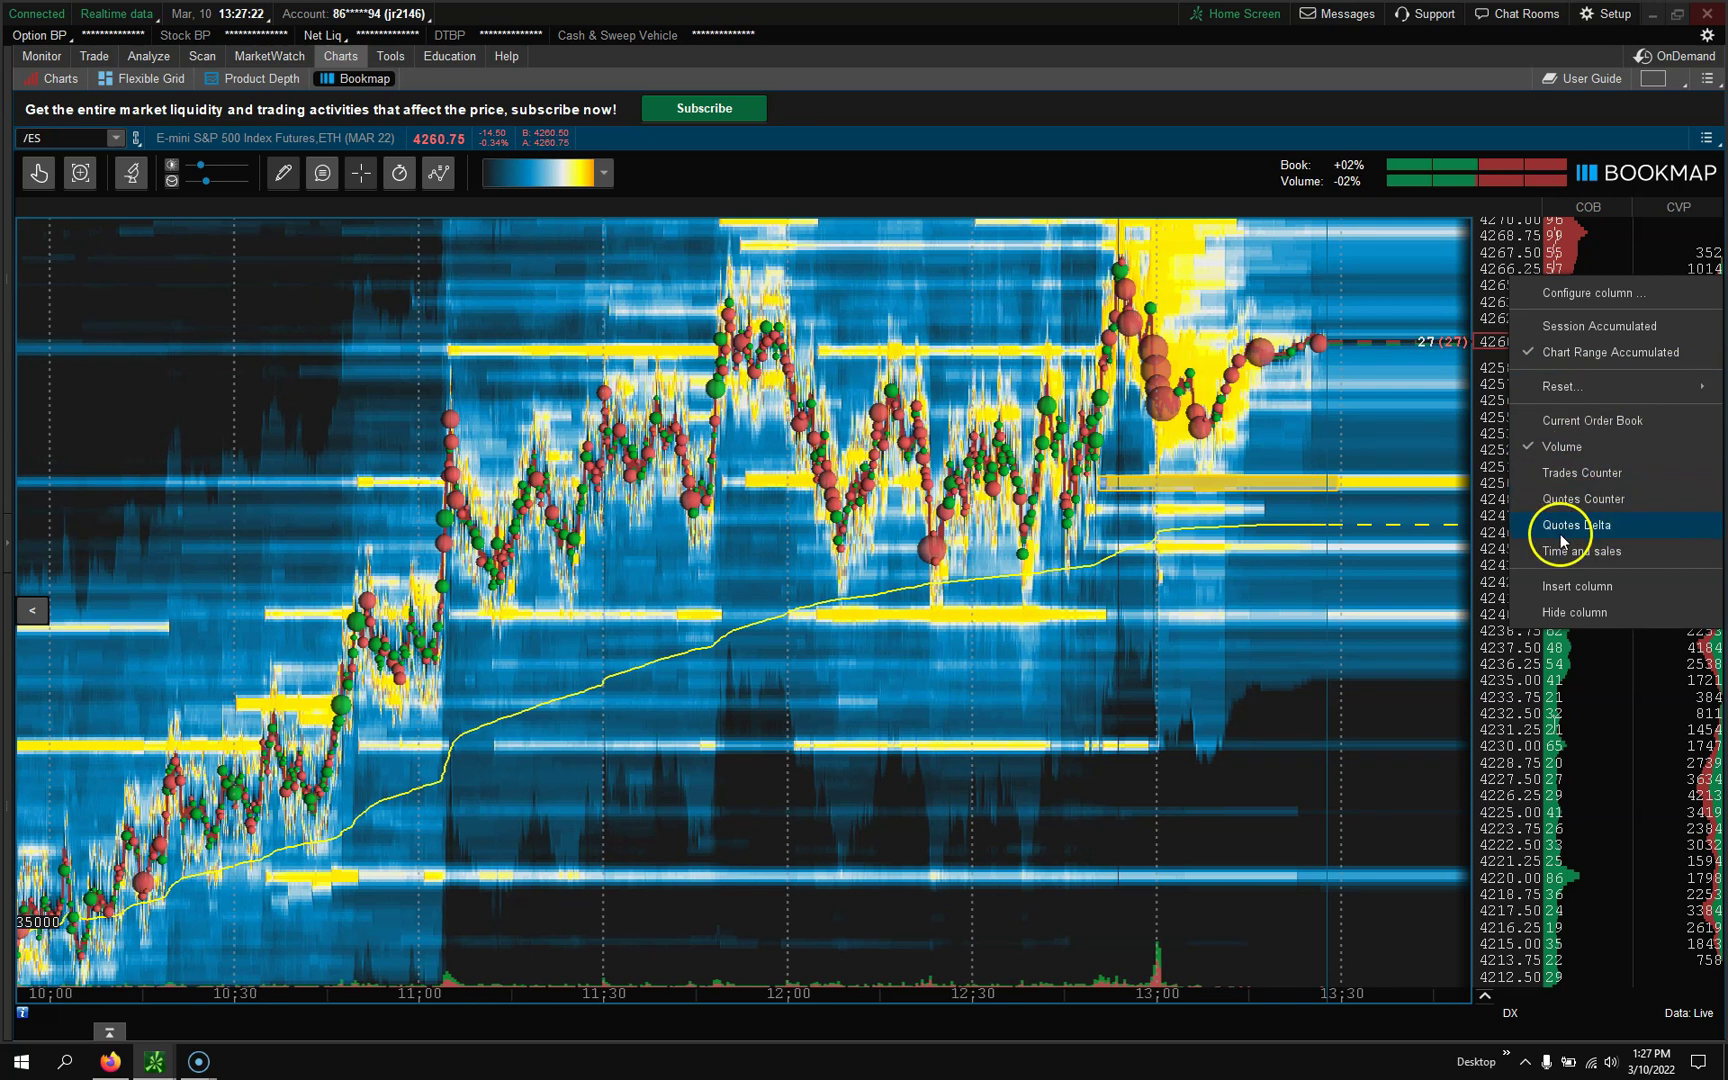
# Change the volume profile type from Chart Range to Session Accumulated, renaming the column SVP
pyautogui.click(1598, 298)
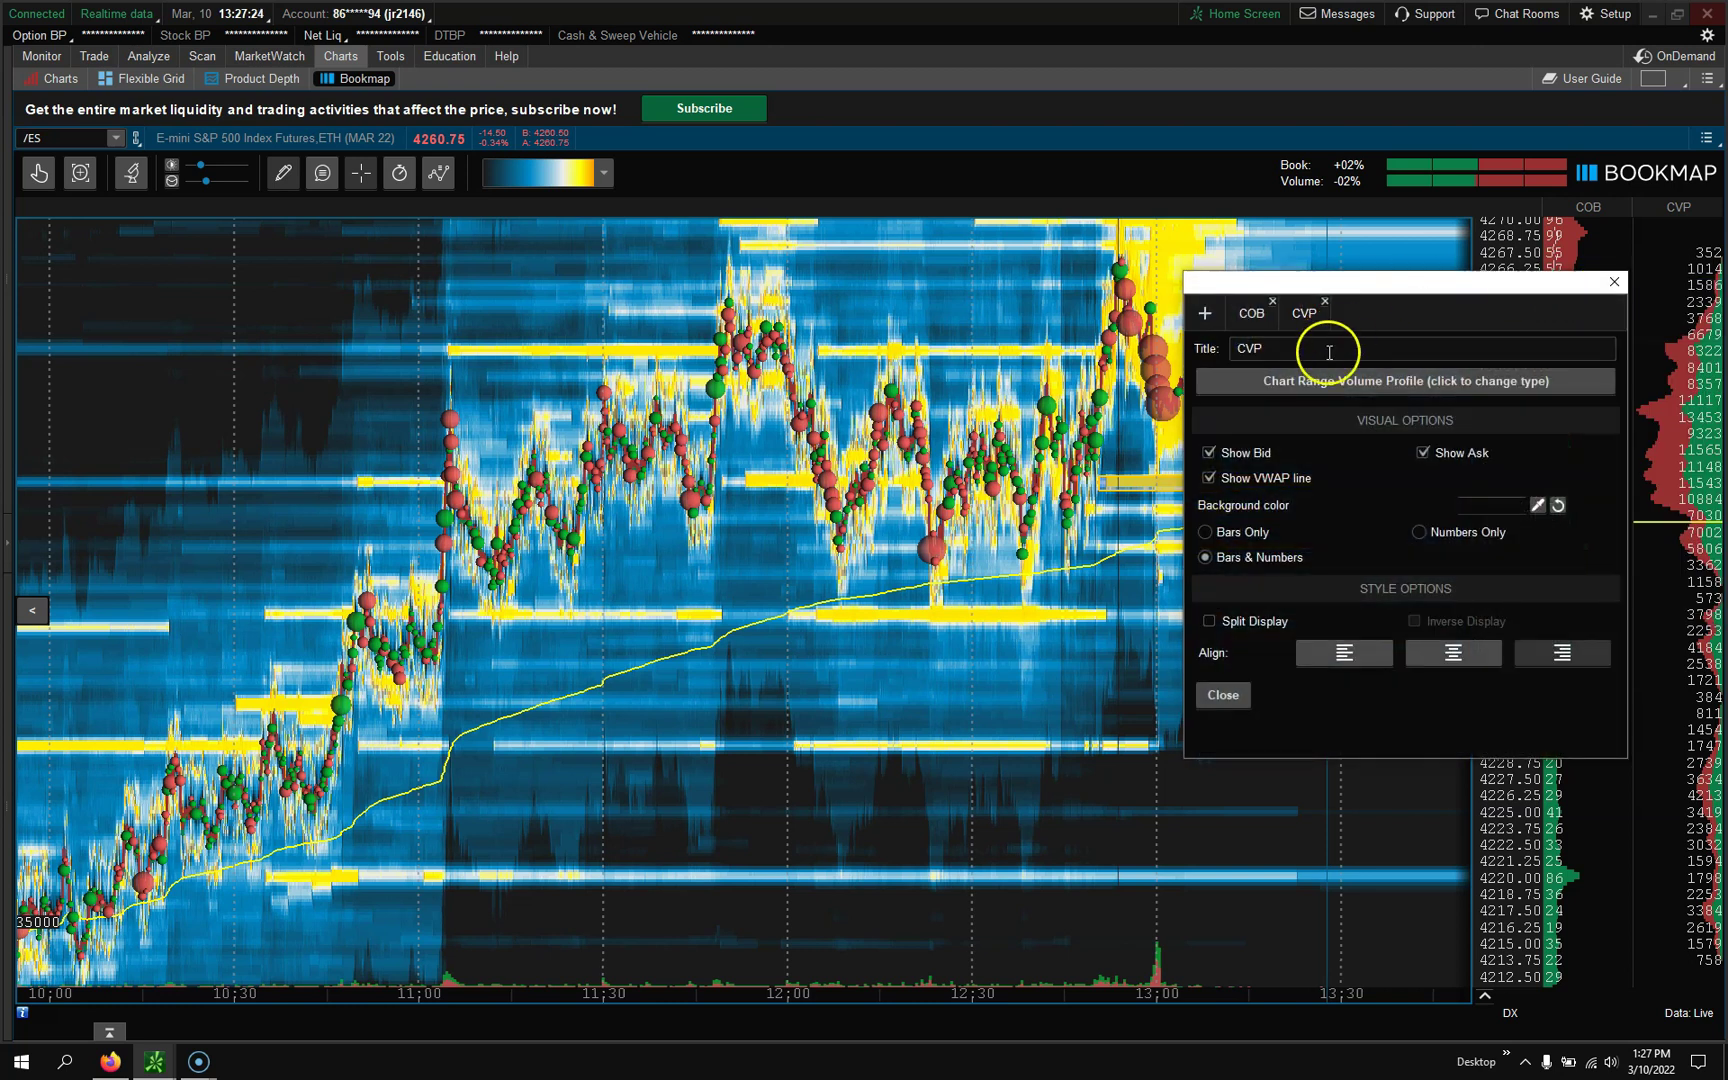
pyautogui.click(1345, 385)
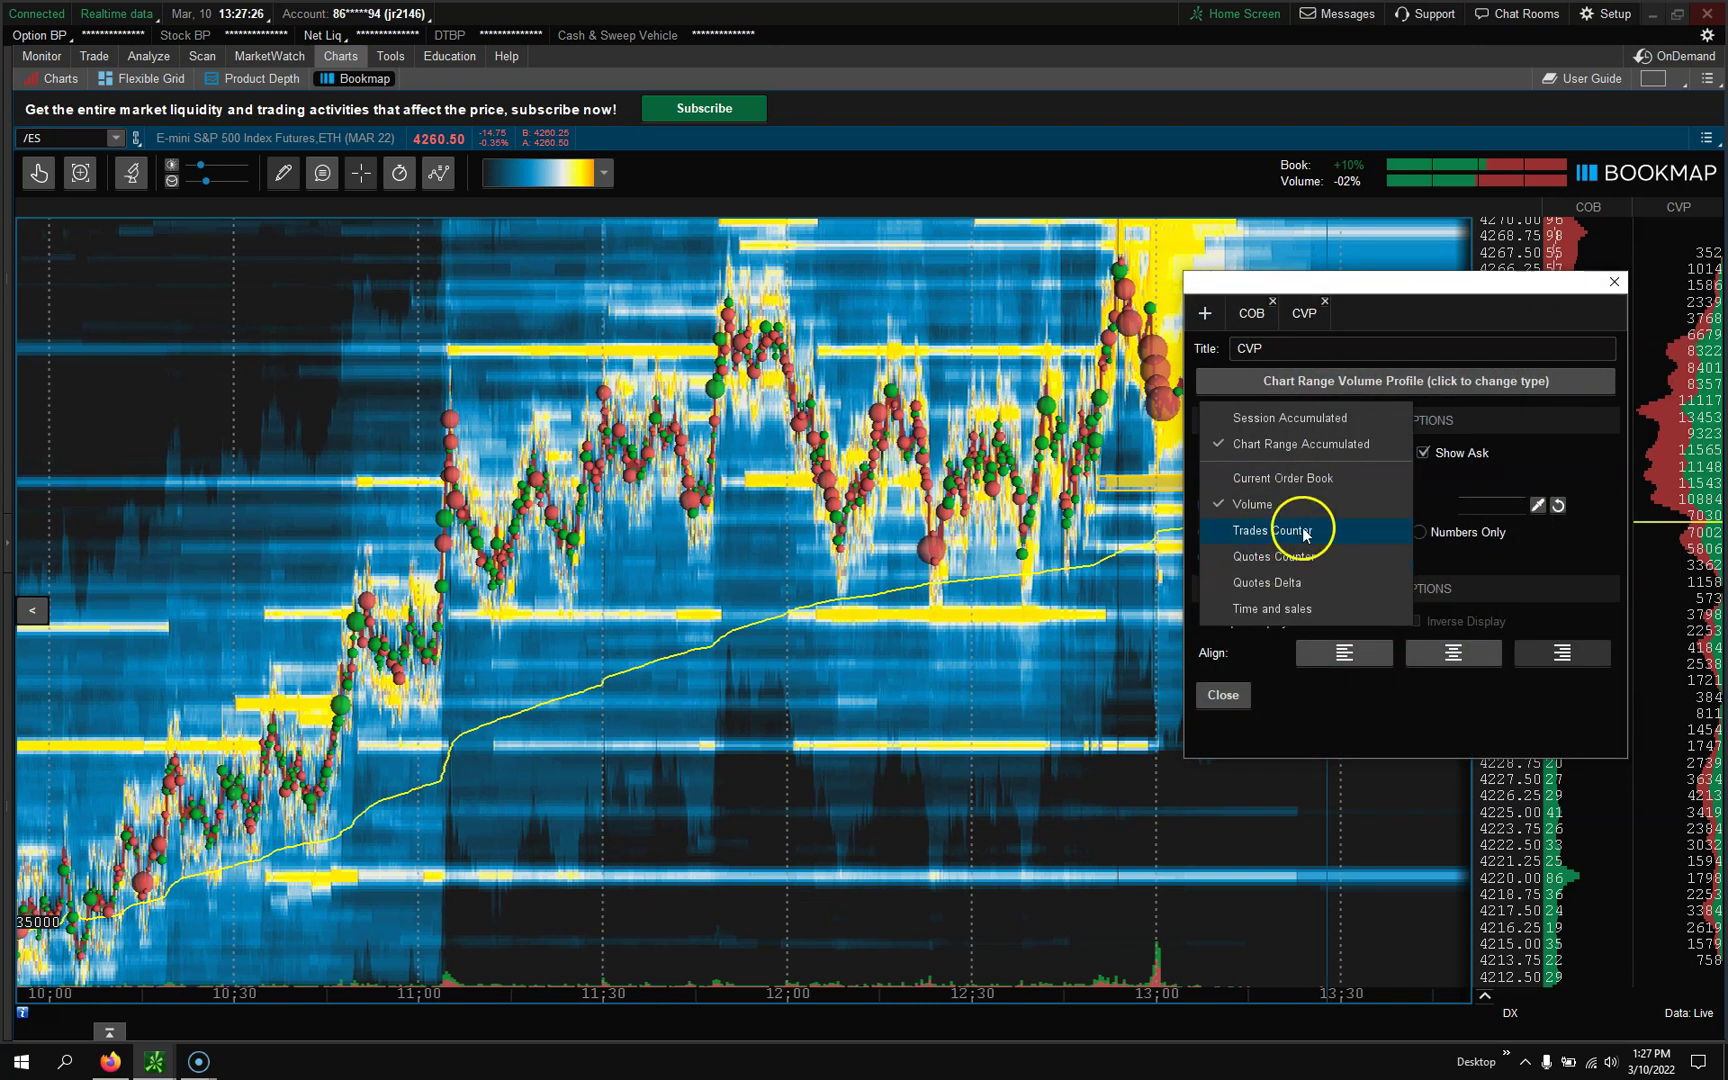
pyautogui.click(1263, 419)
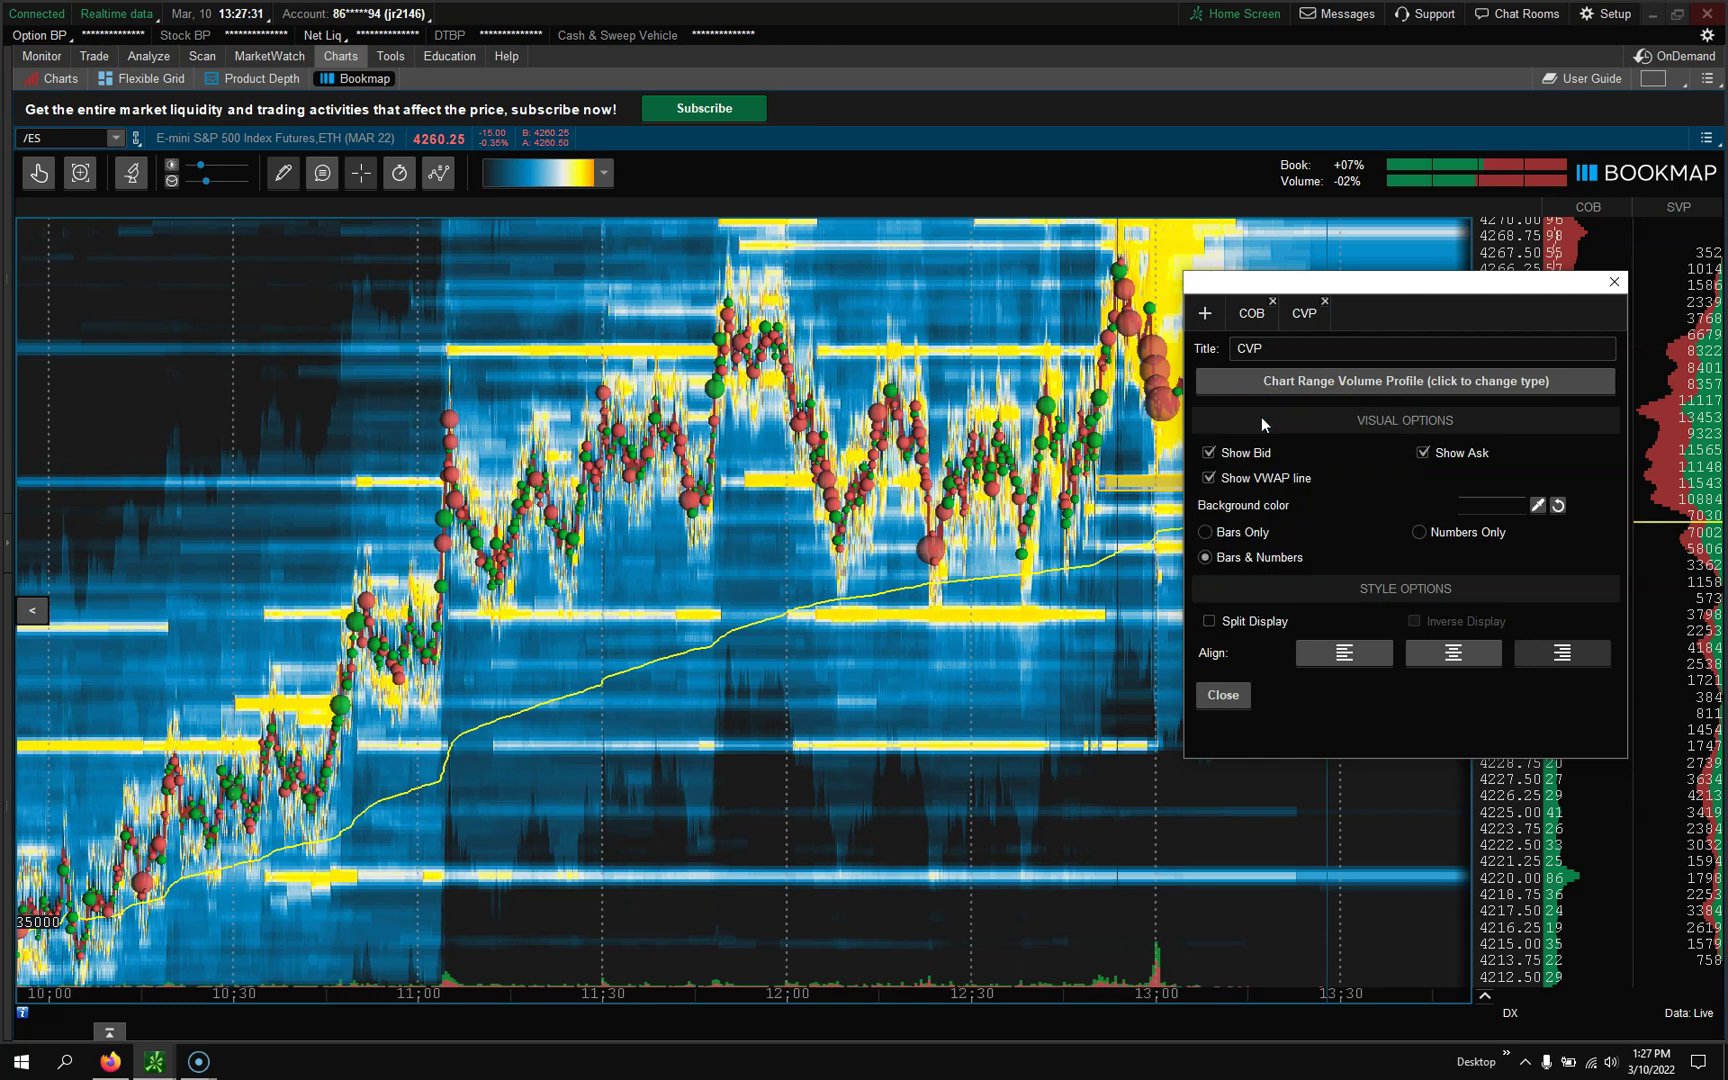
pyautogui.click(1619, 287)
# Set the SVP column back to Chart Range Accumulated so it reads CVP again
pyautogui.scroll(5, 1065, 450)
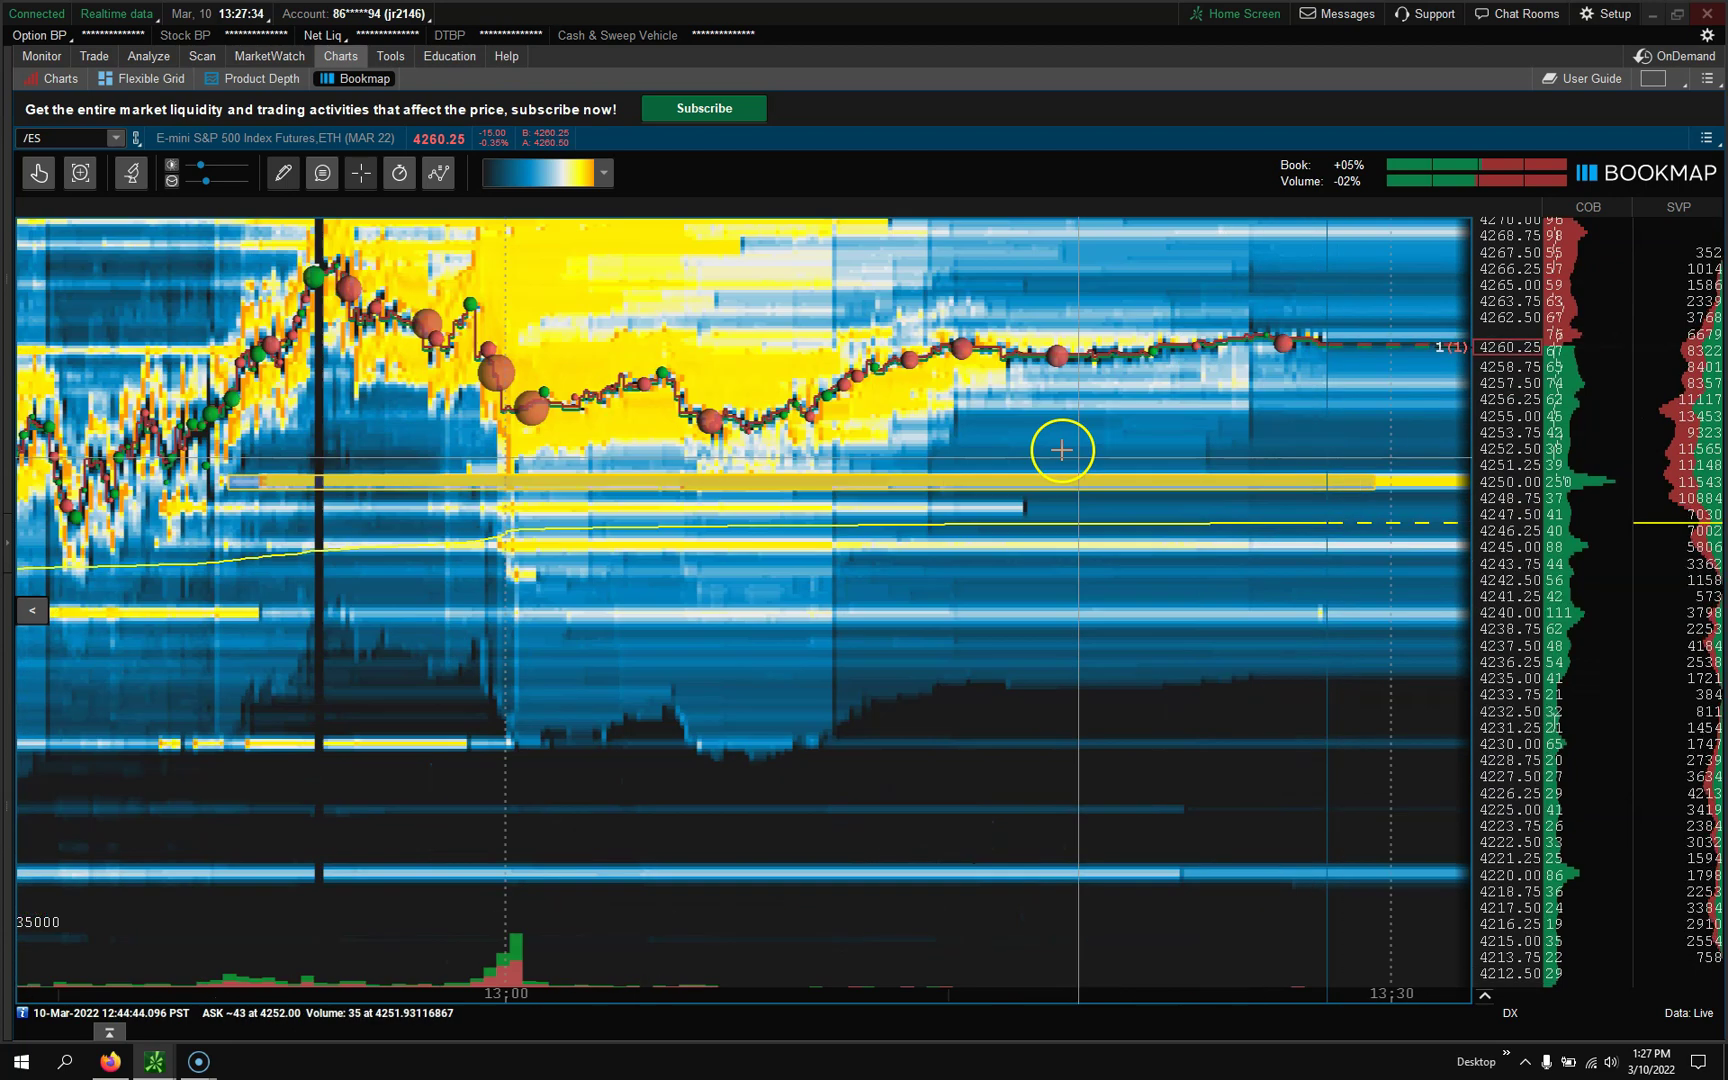
pyautogui.scroll(-5, 1002, 512)
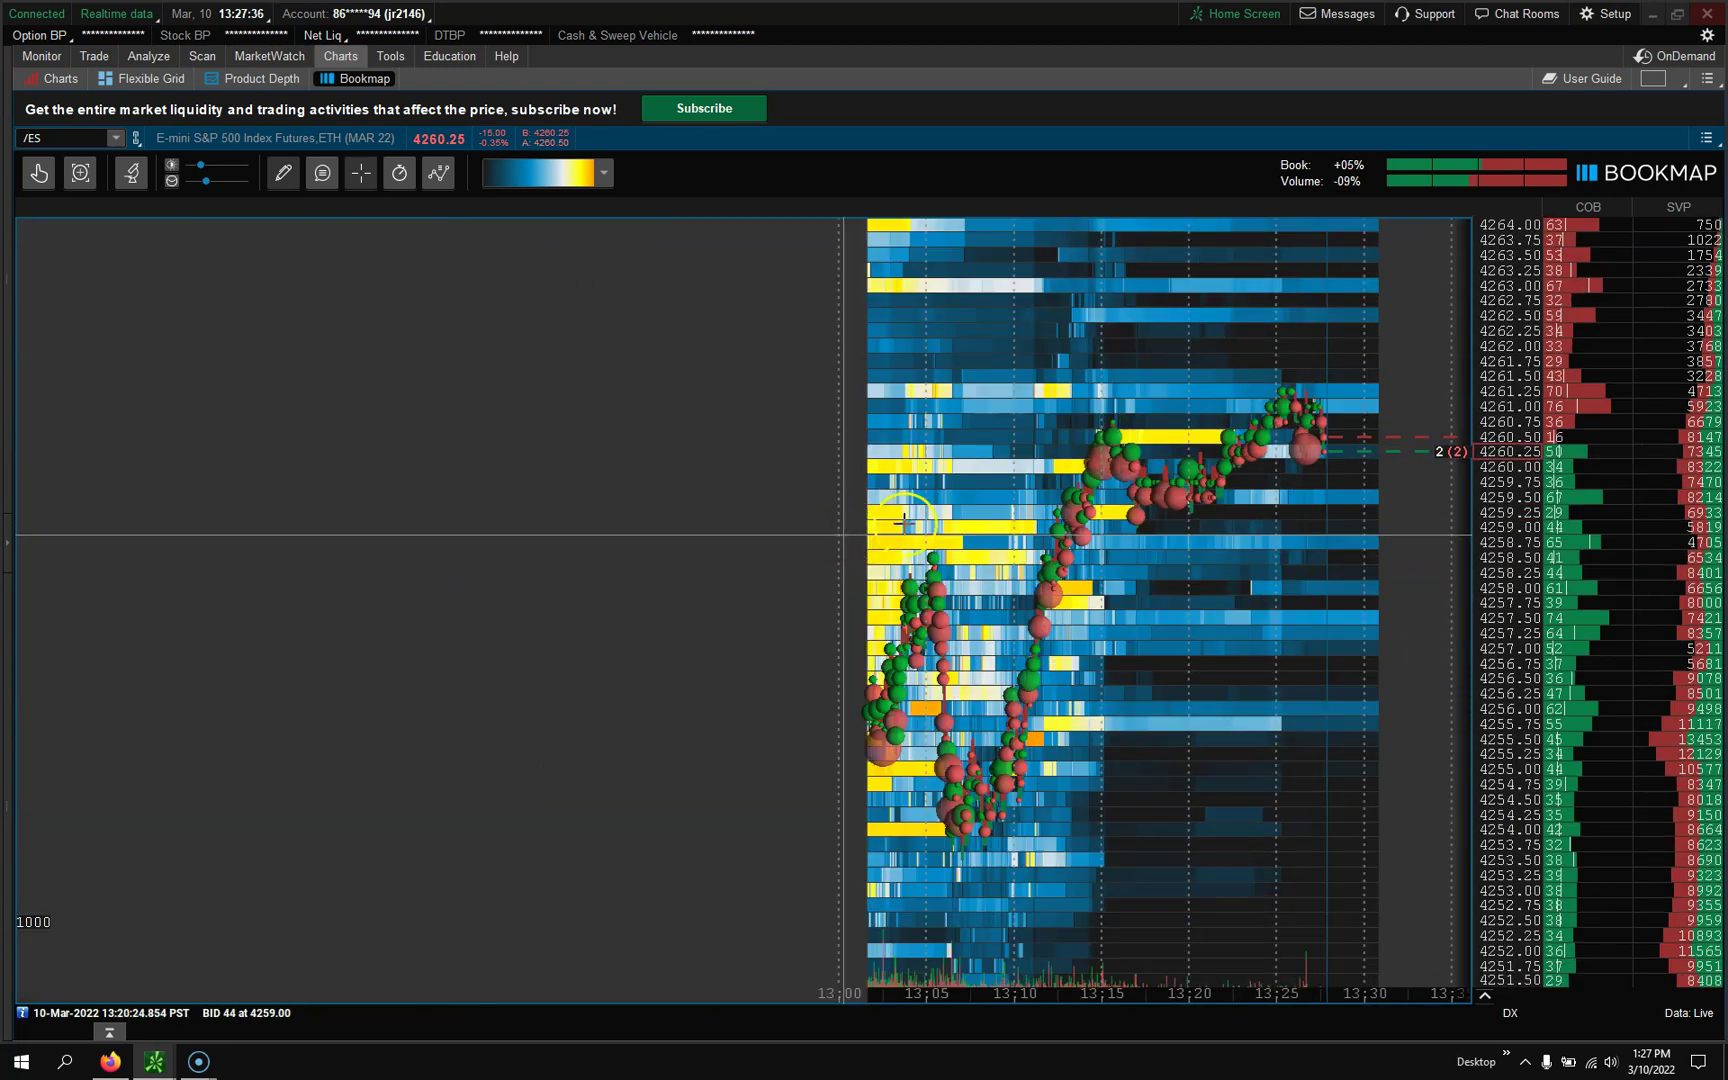
pyautogui.scroll(-5, 1651, 636)
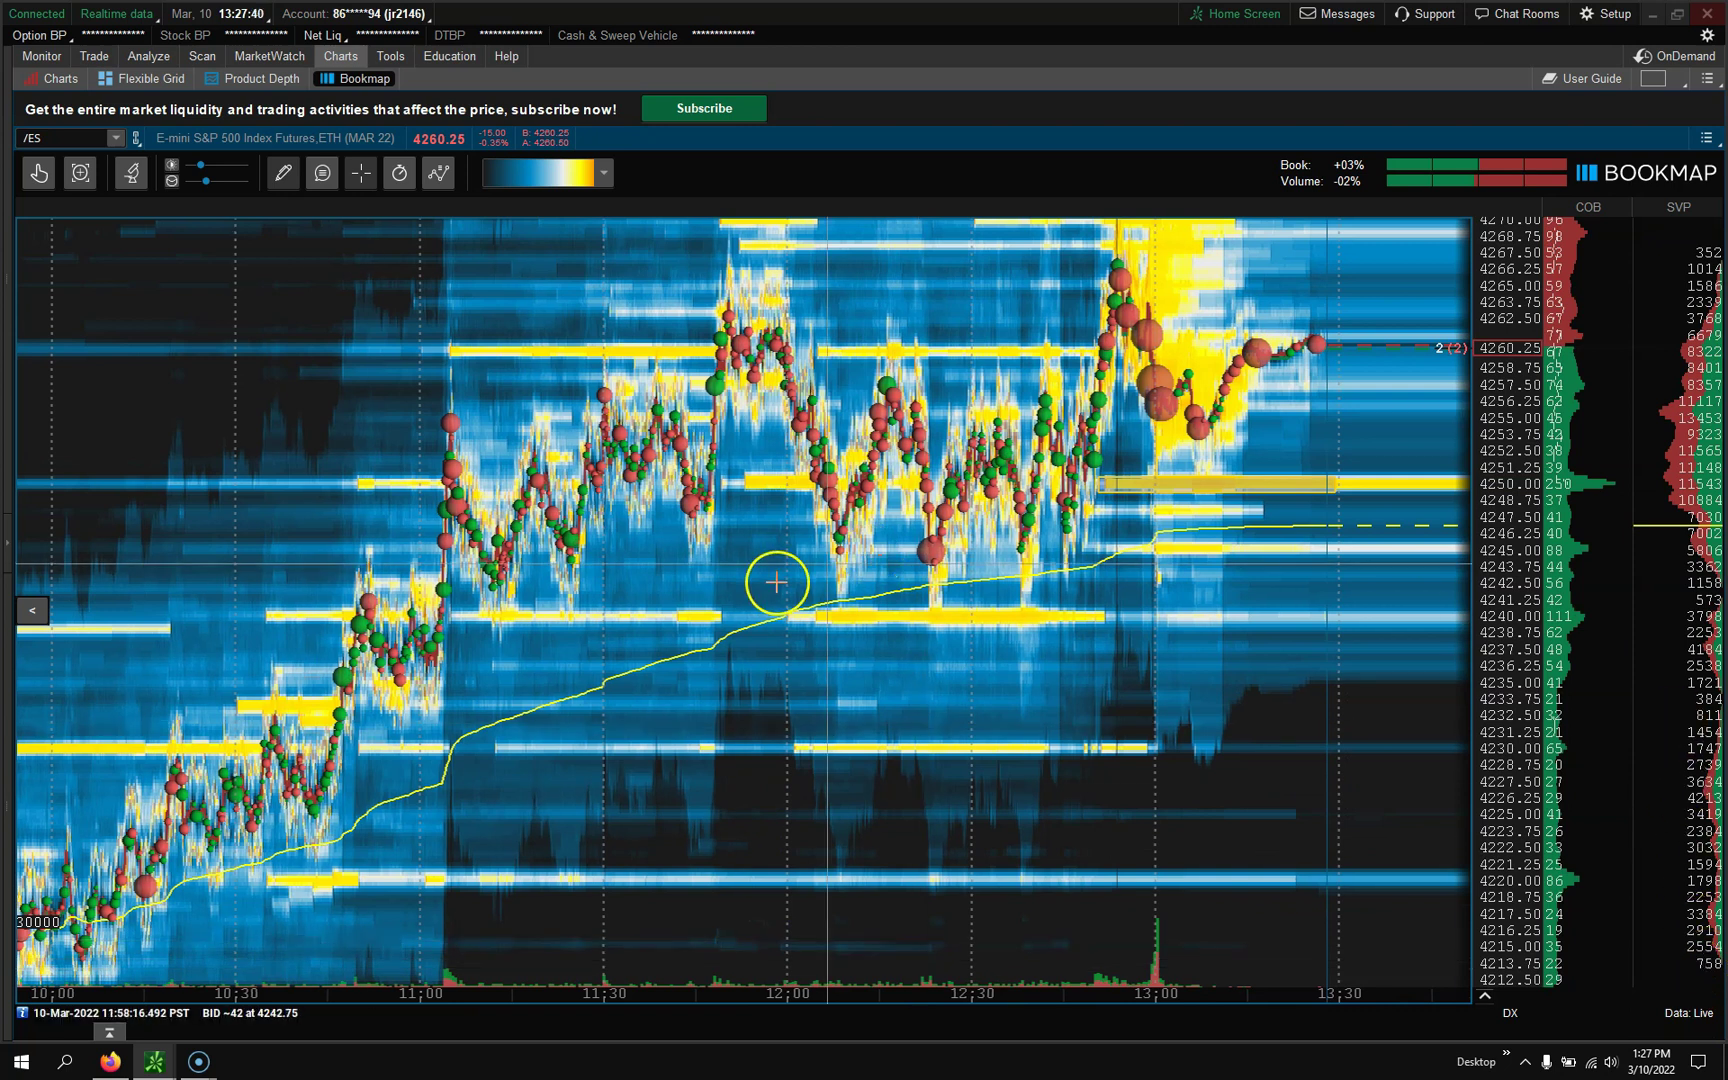
pyautogui.scroll(3, 879, 571)
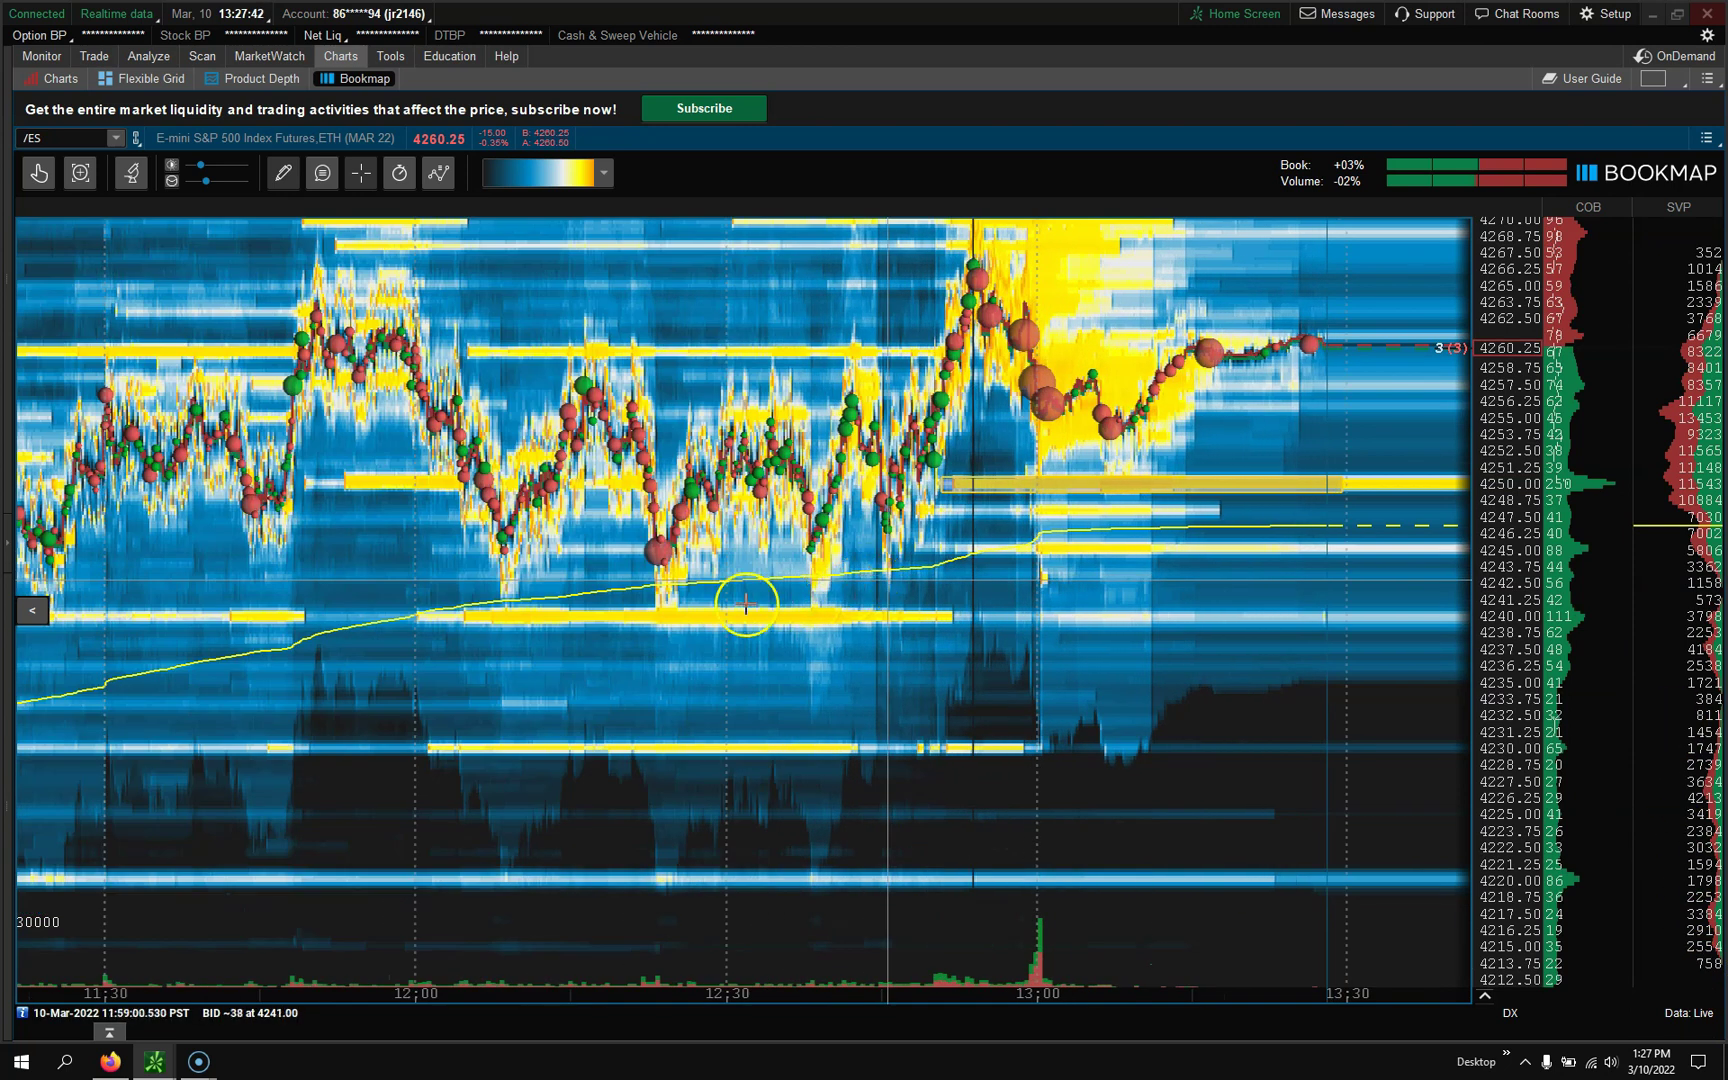
pyautogui.scroll(-3, 459, 513)
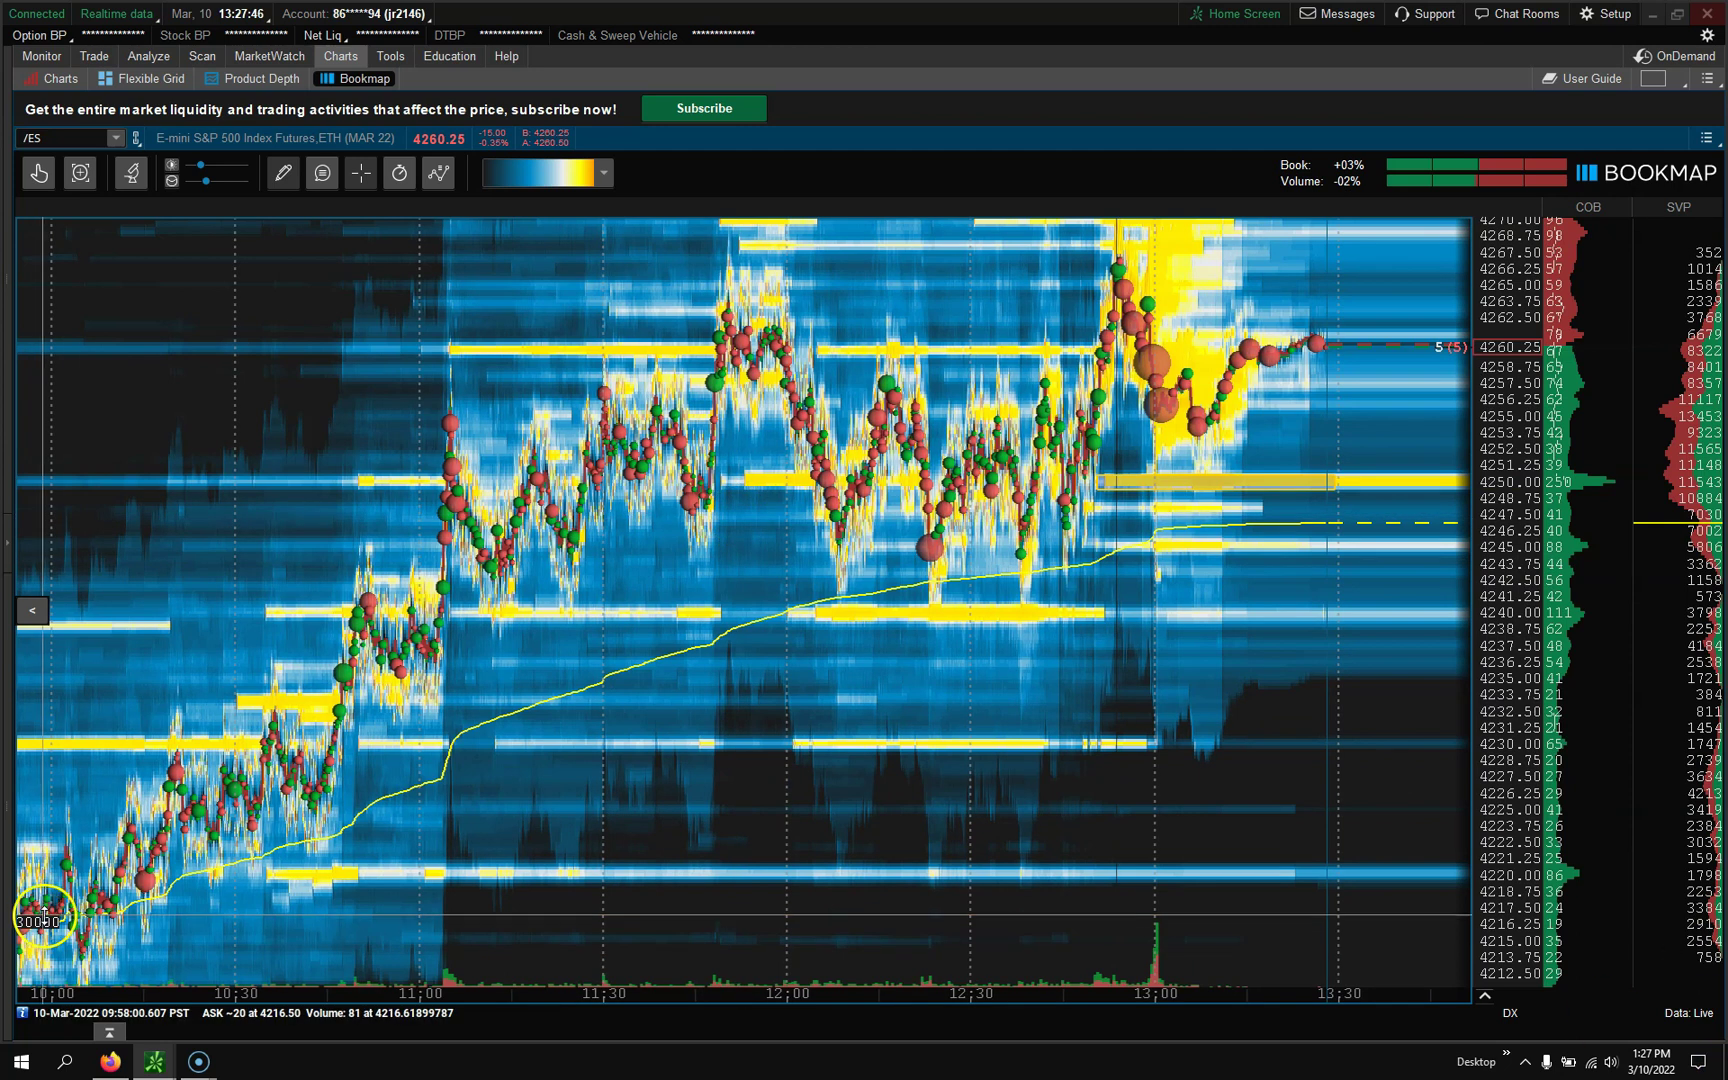
pyautogui.scroll(5, 1069, 340)
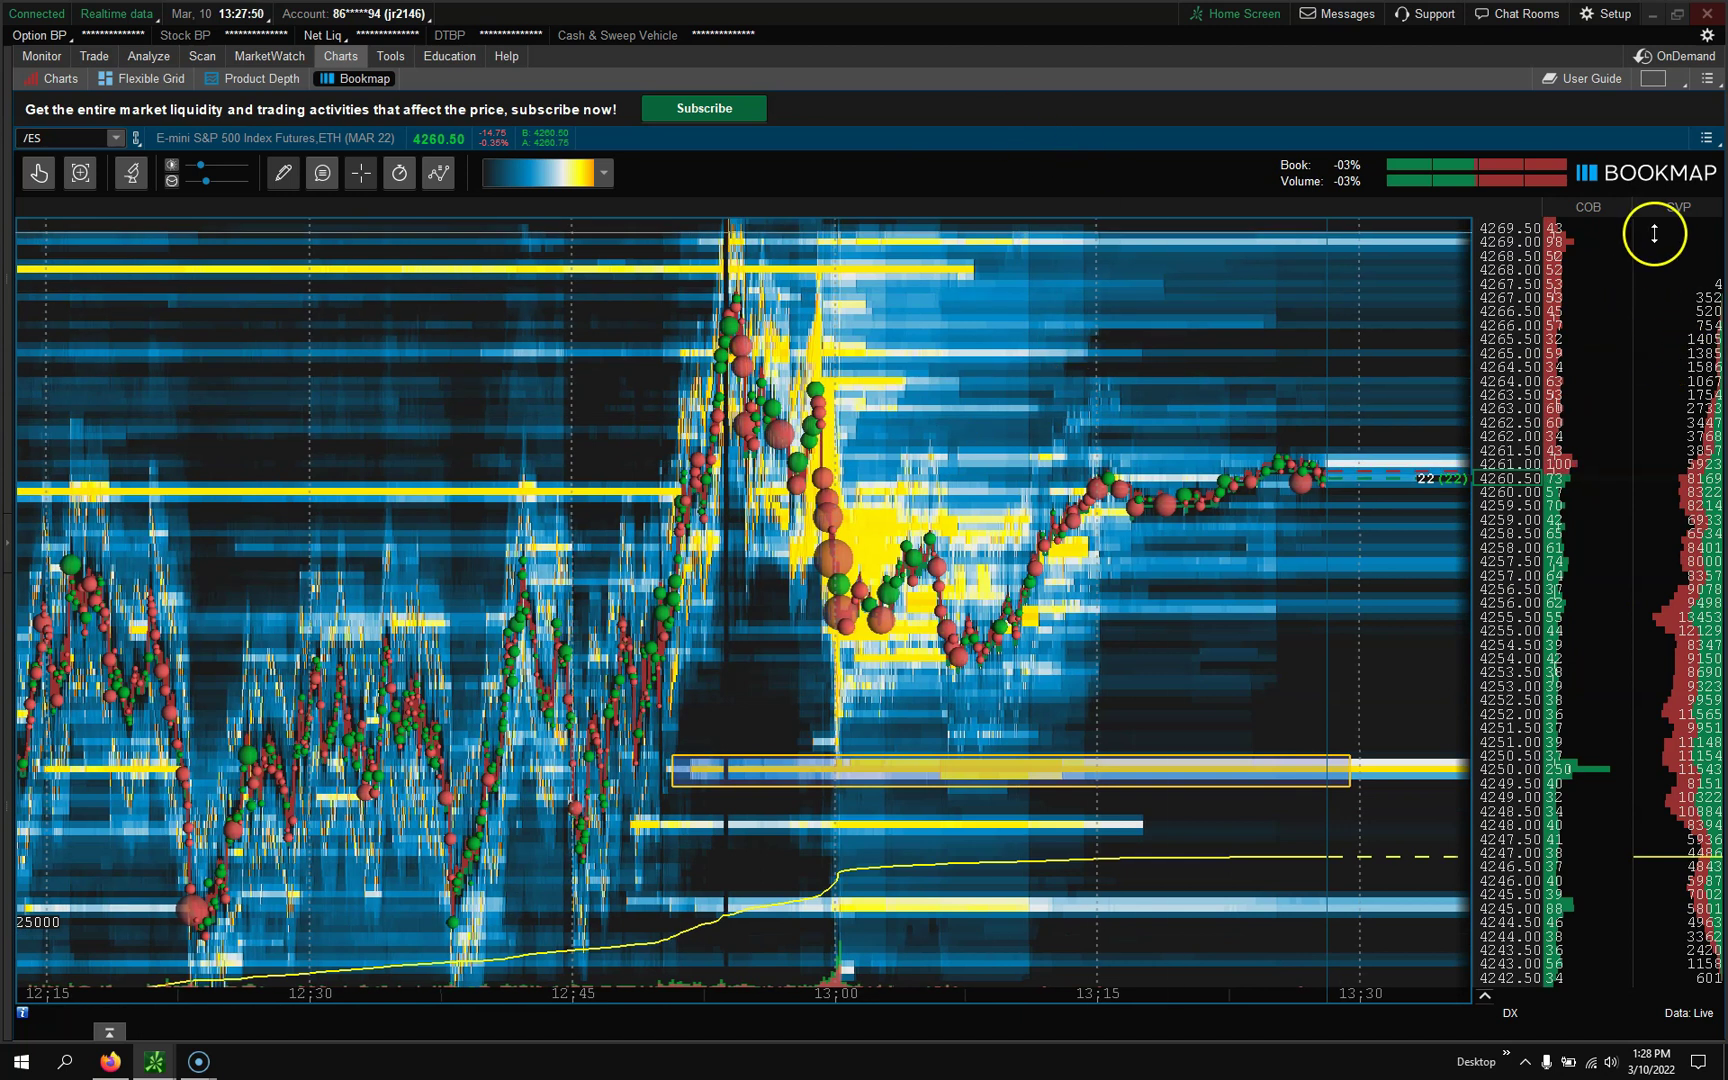
pyautogui.rightClick(1661, 275)
pyautogui.click(1555, 350)
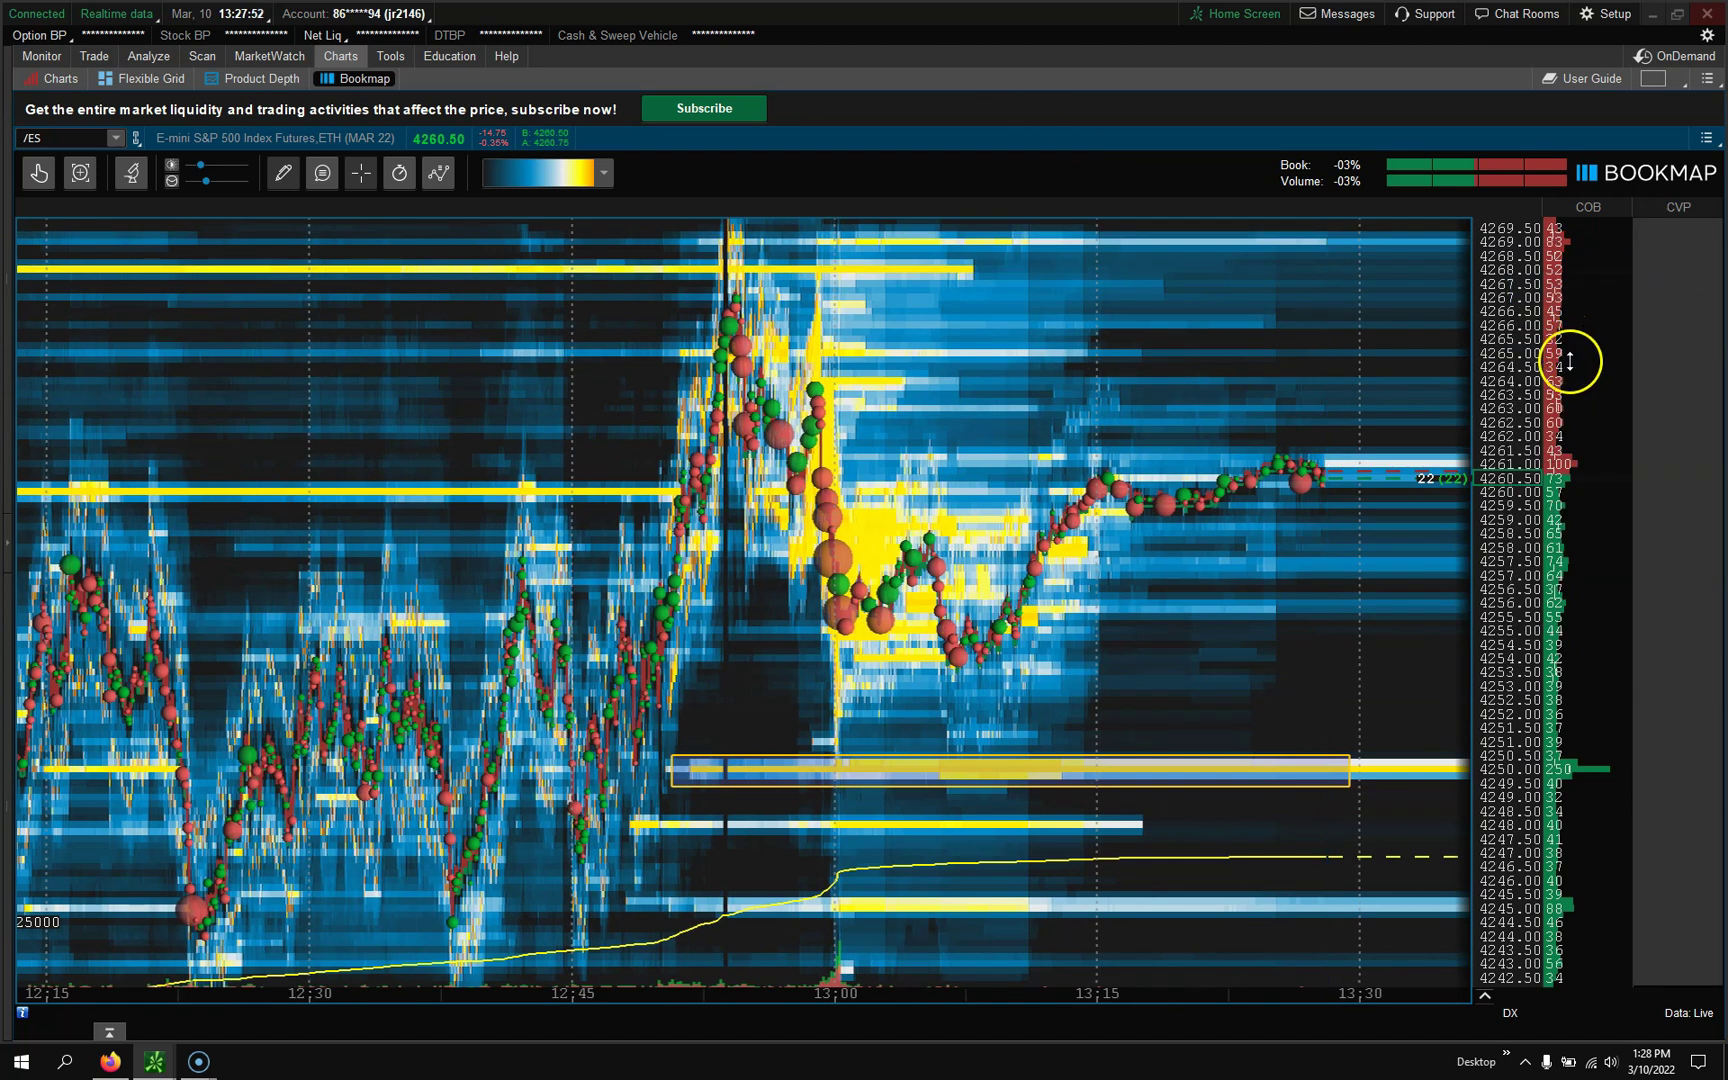
pyautogui.scroll(-5, 890, 521)
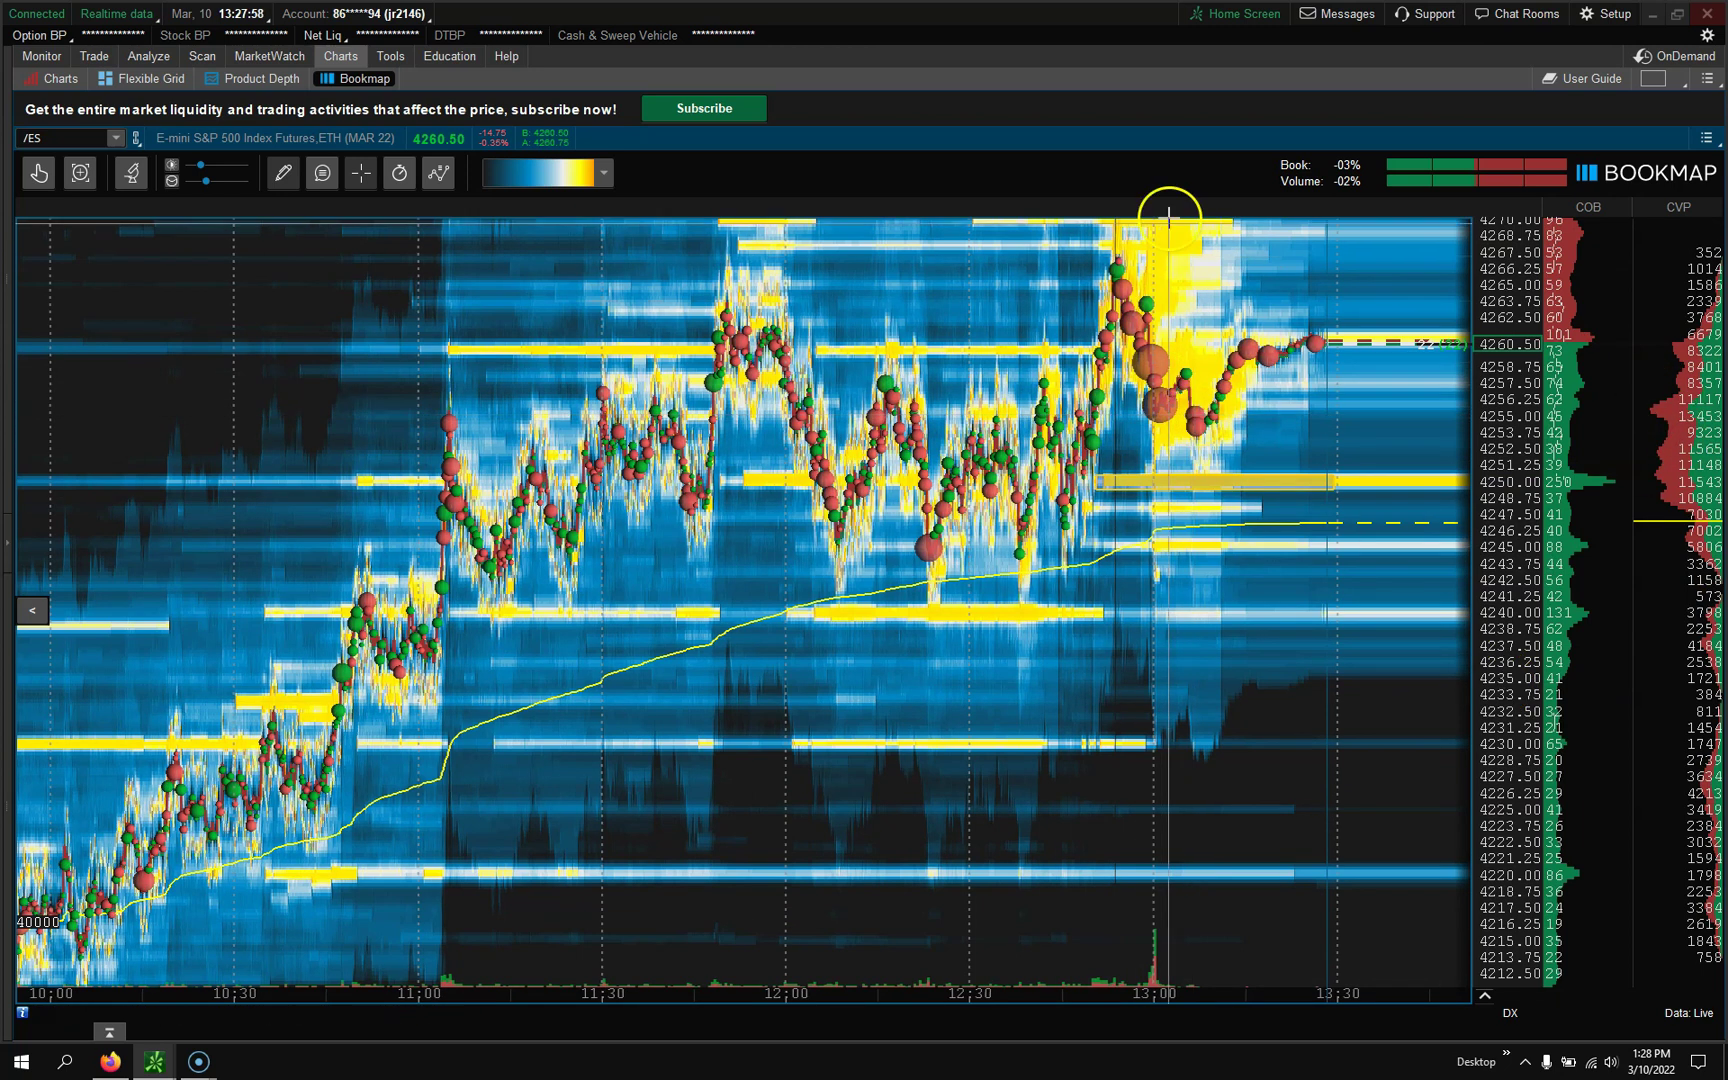
# Open Studies configuration, leave Cumulative Volume Delta off, and disable Orderbook Imbalance and Volume Imbalance
pyautogui.click(134, 175)
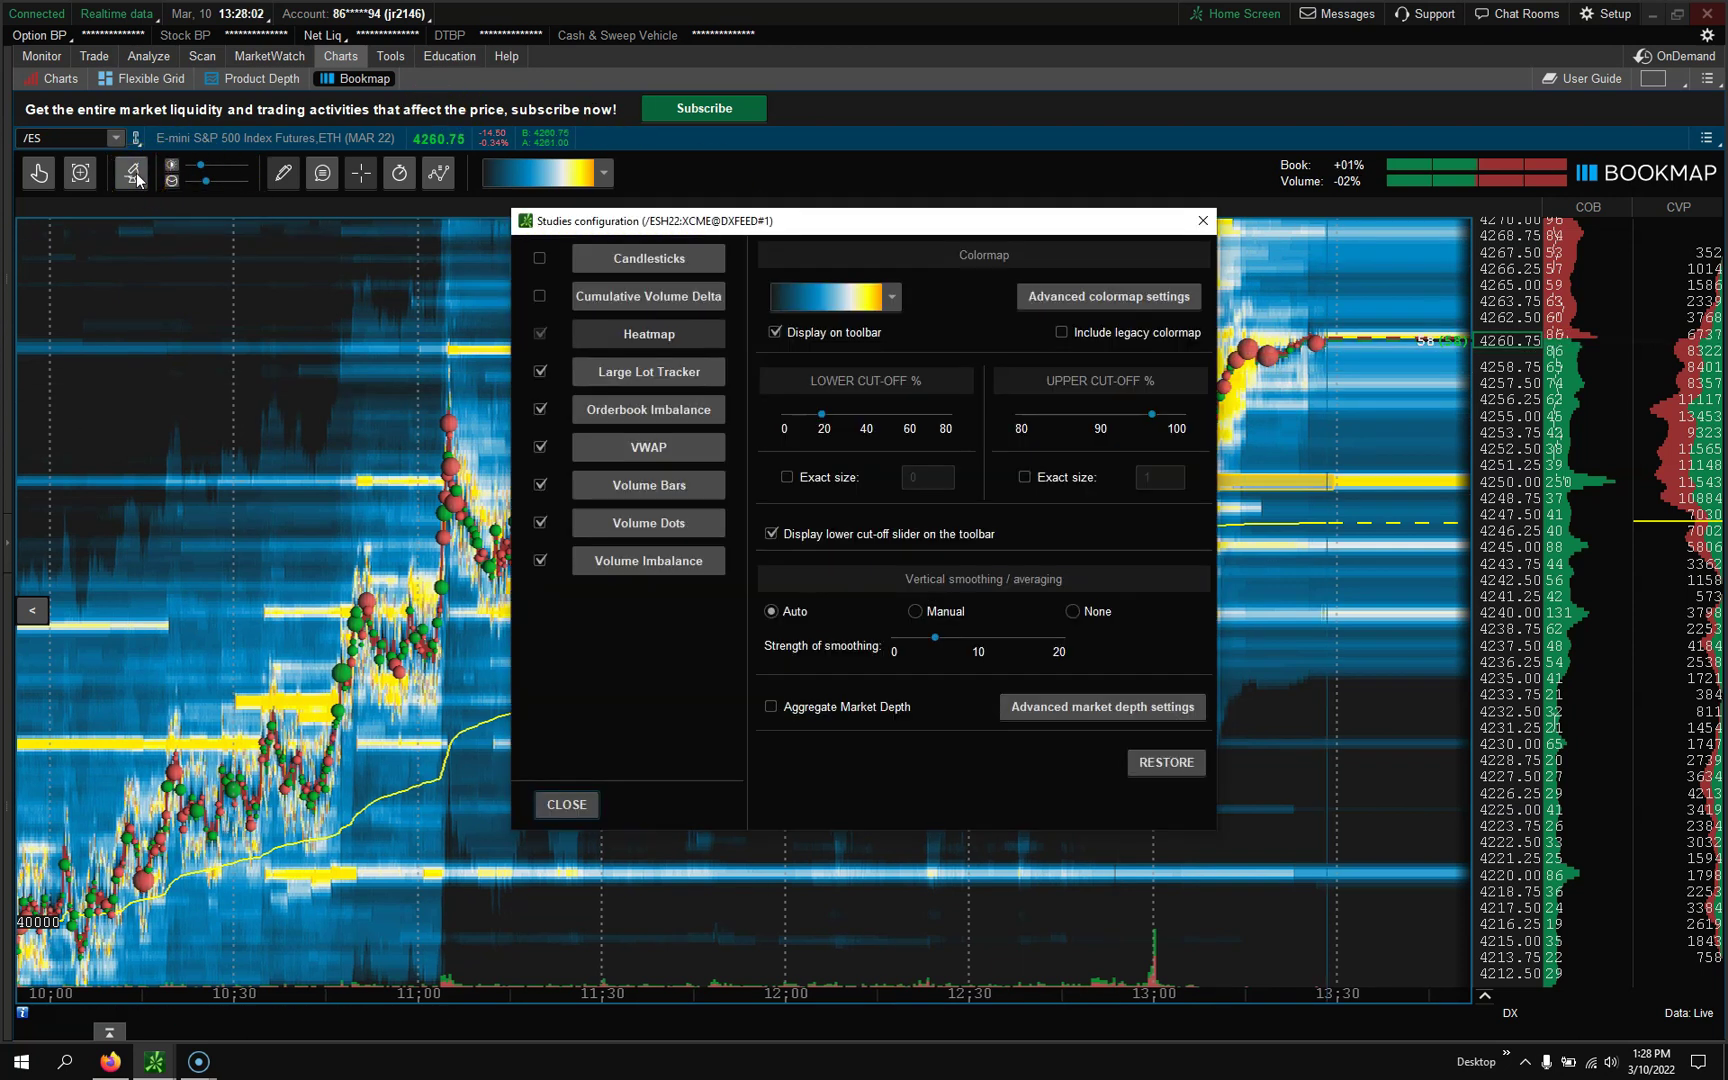
pyautogui.click(540, 296)
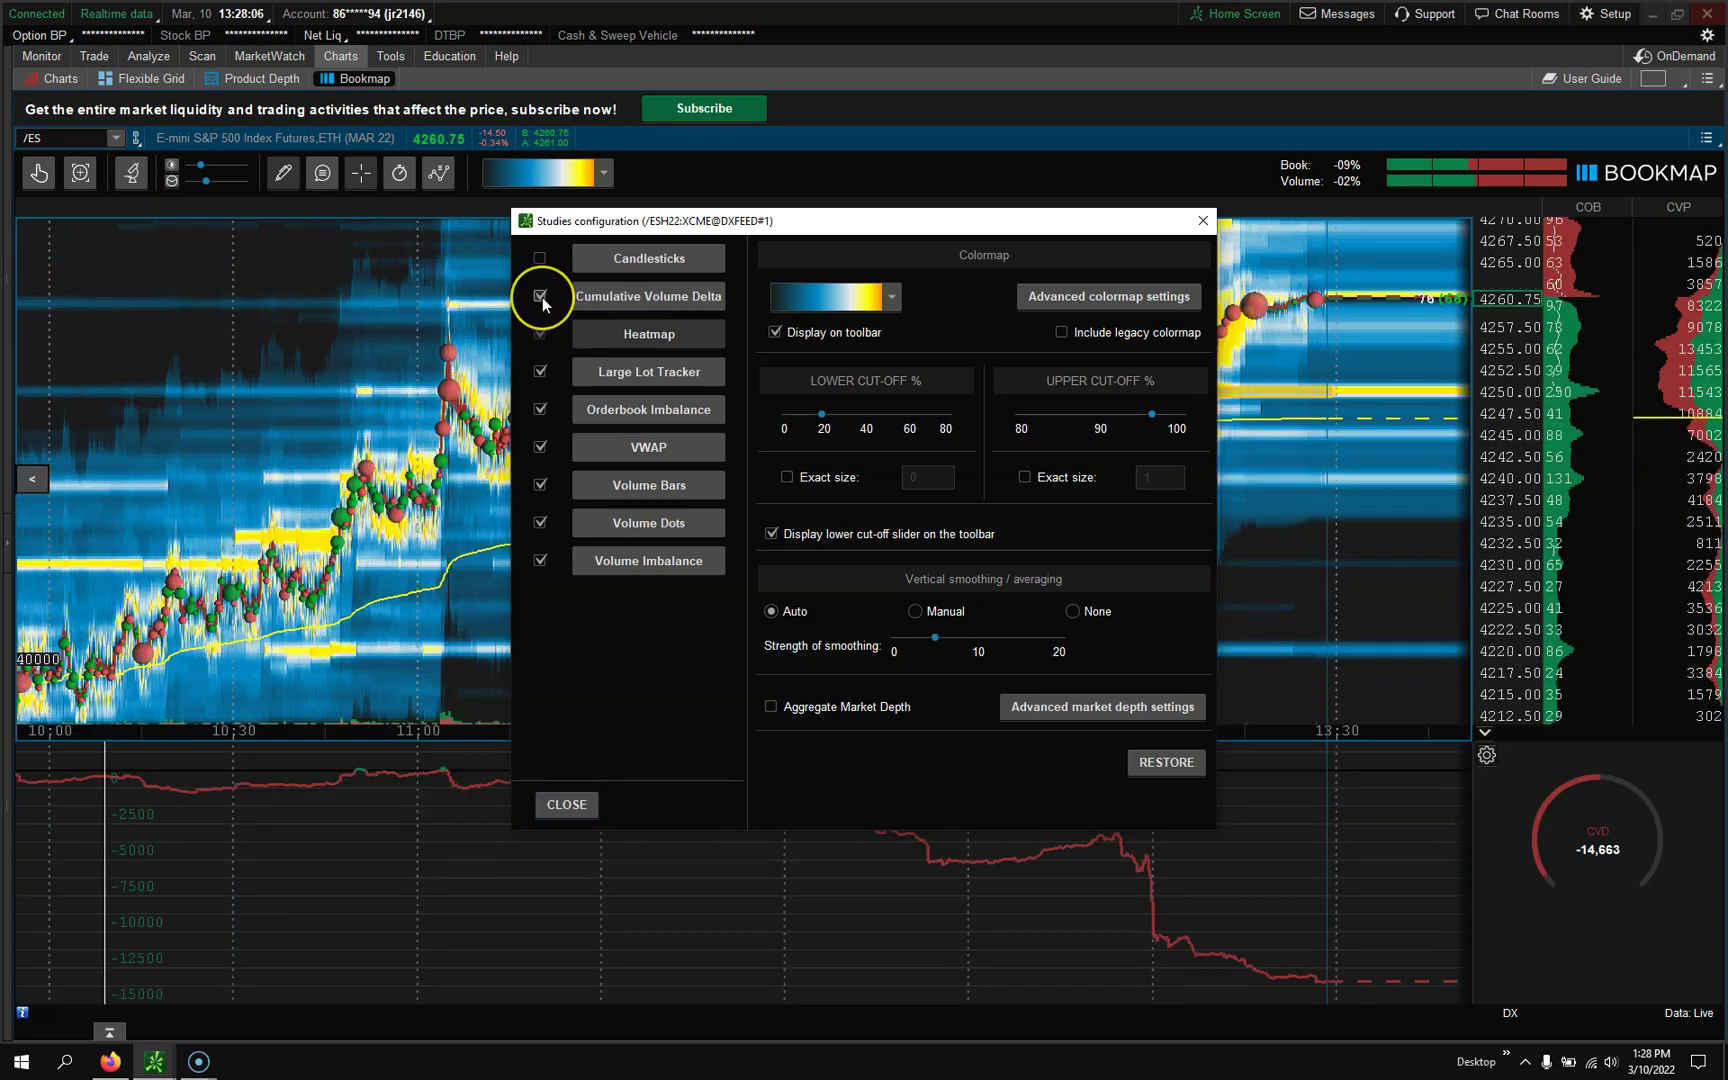
pyautogui.click(541, 297)
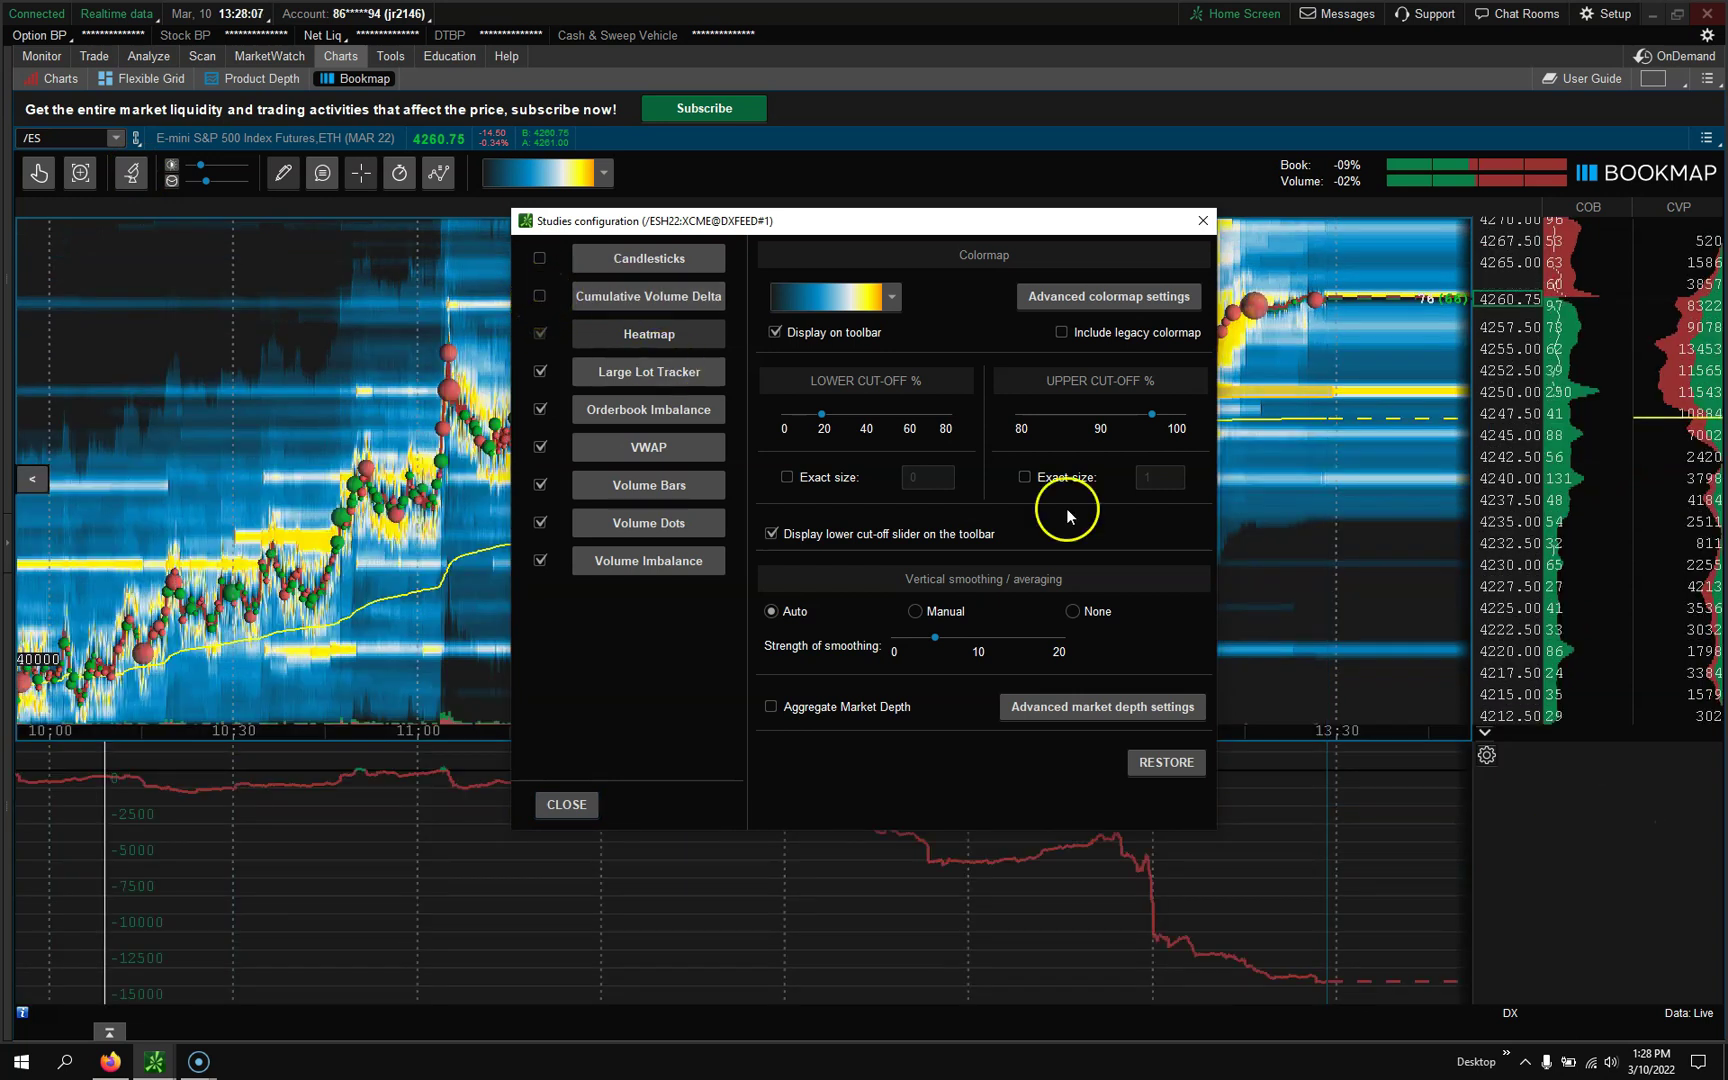
pyautogui.click(1484, 758)
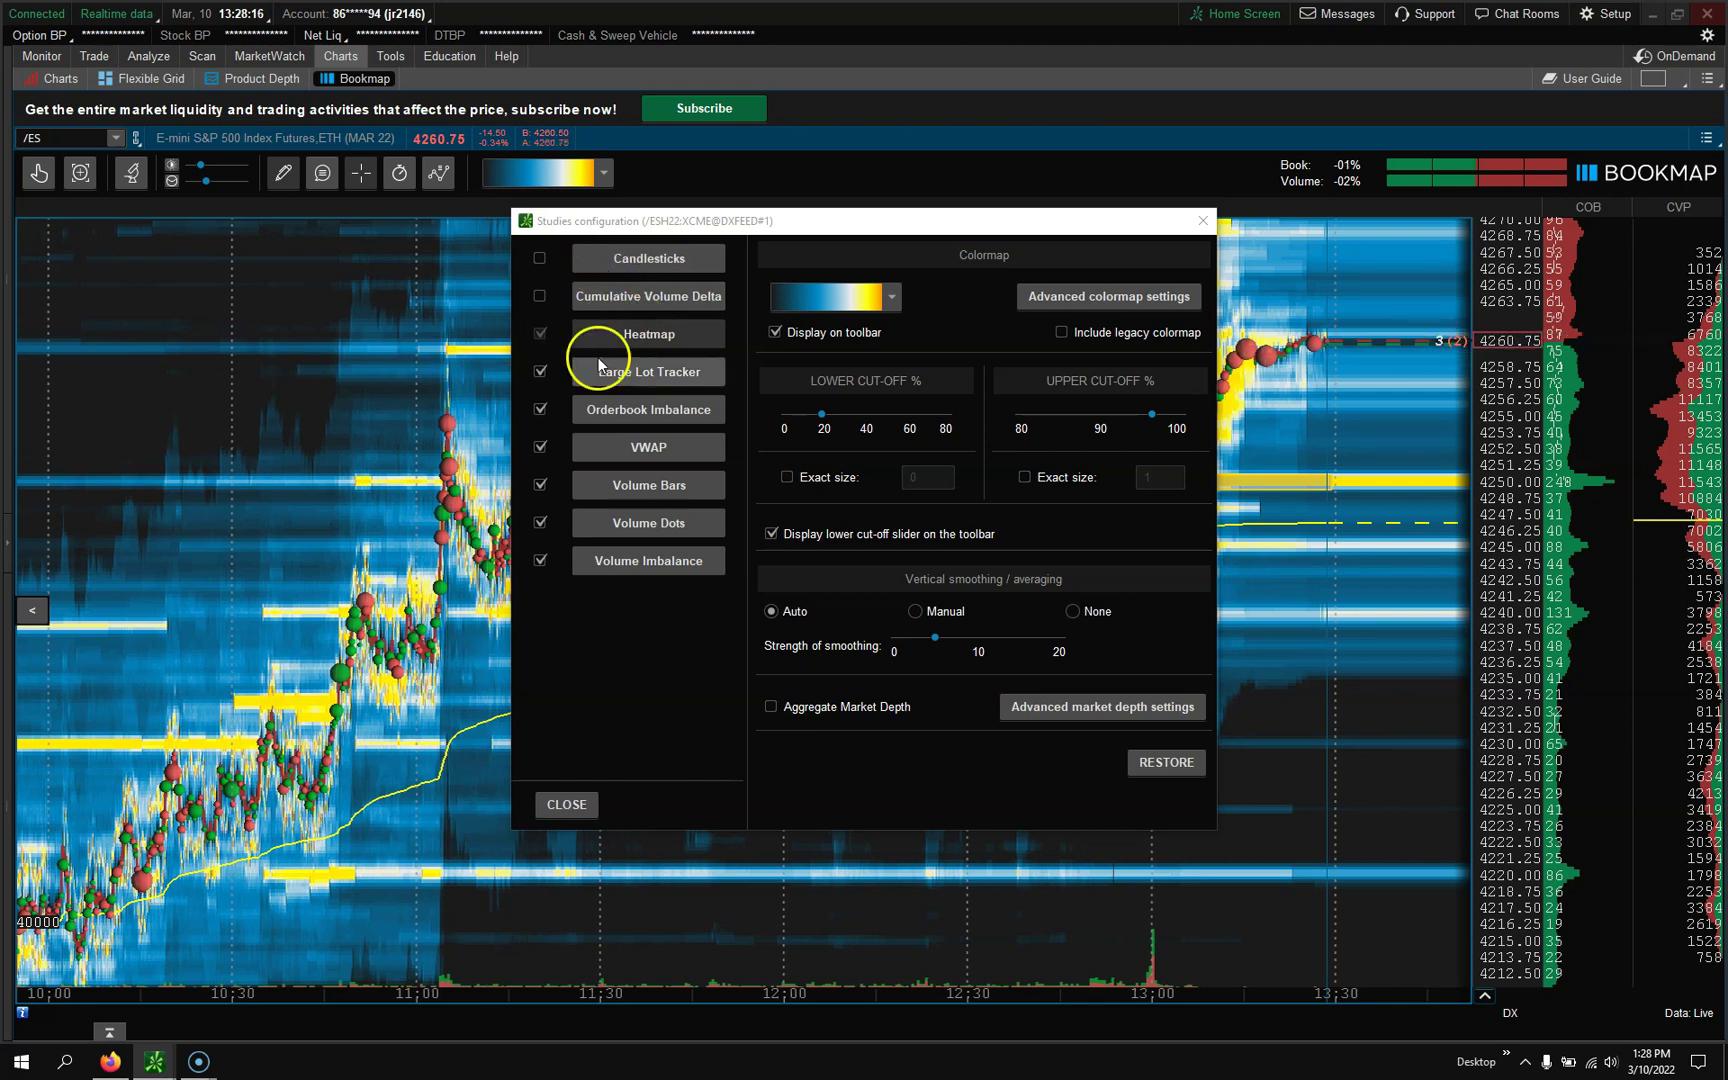
pyautogui.click(539, 410)
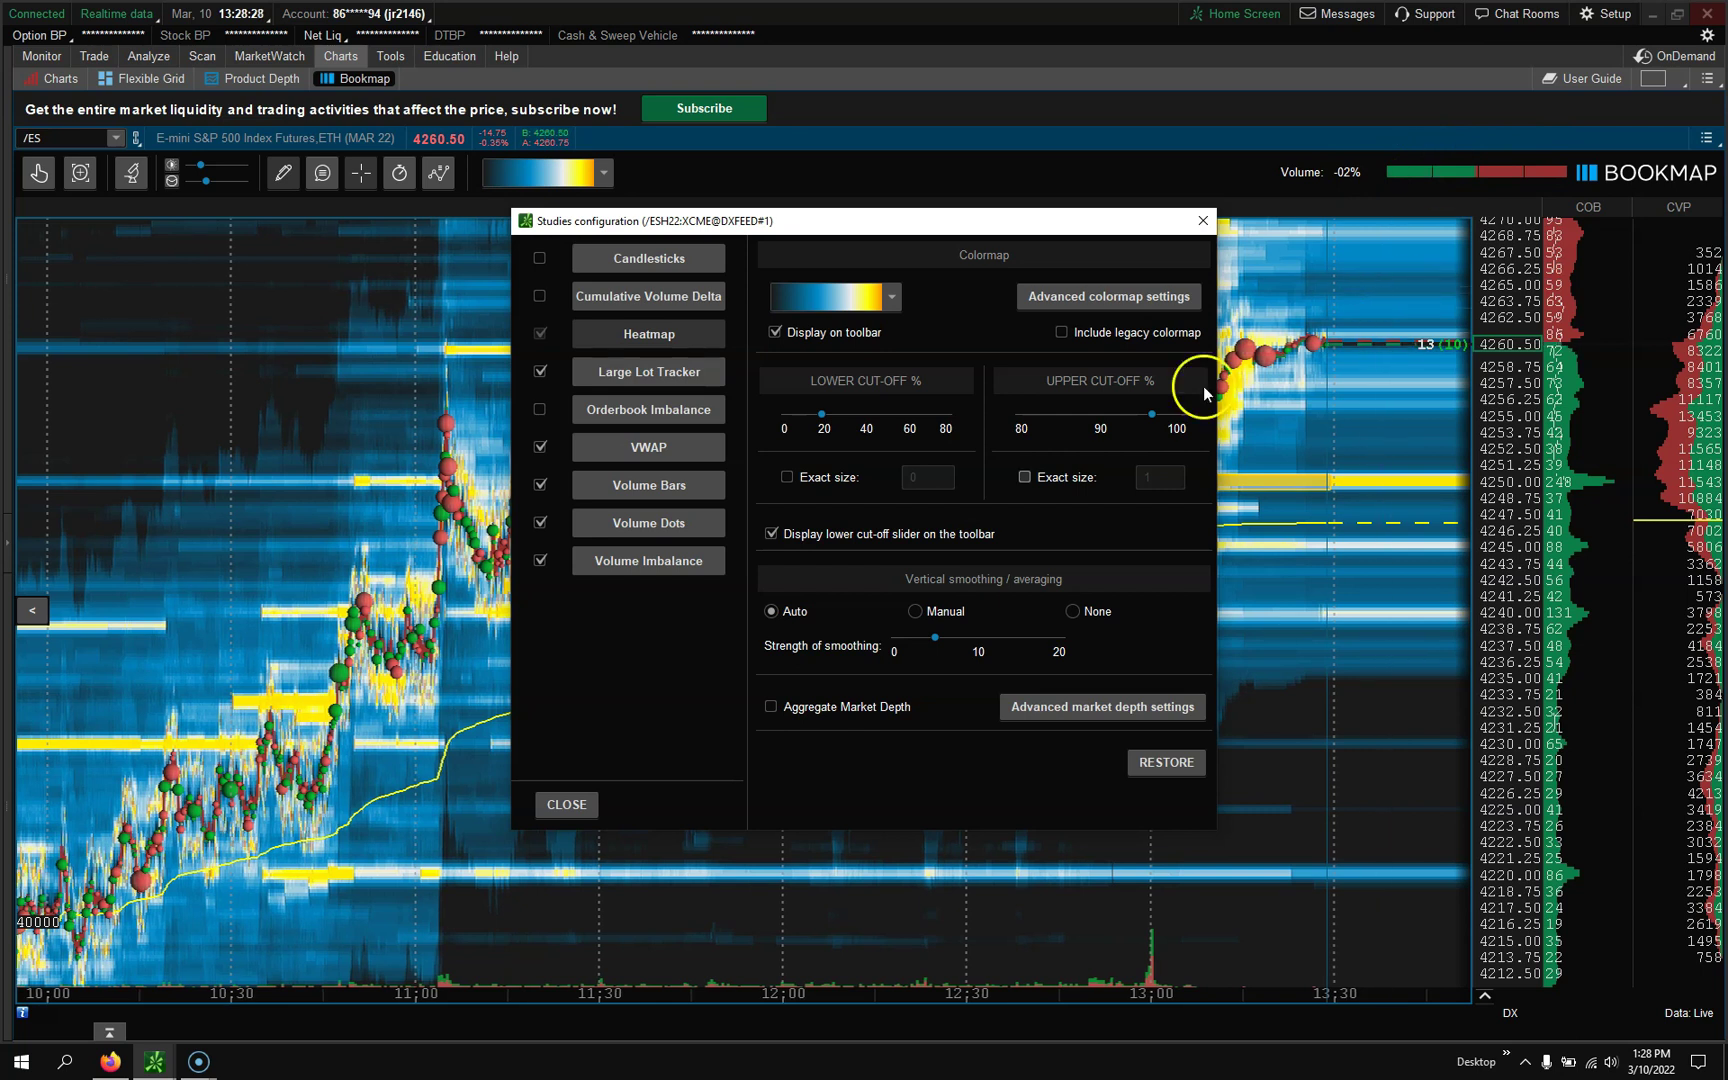
pyautogui.click(539, 563)
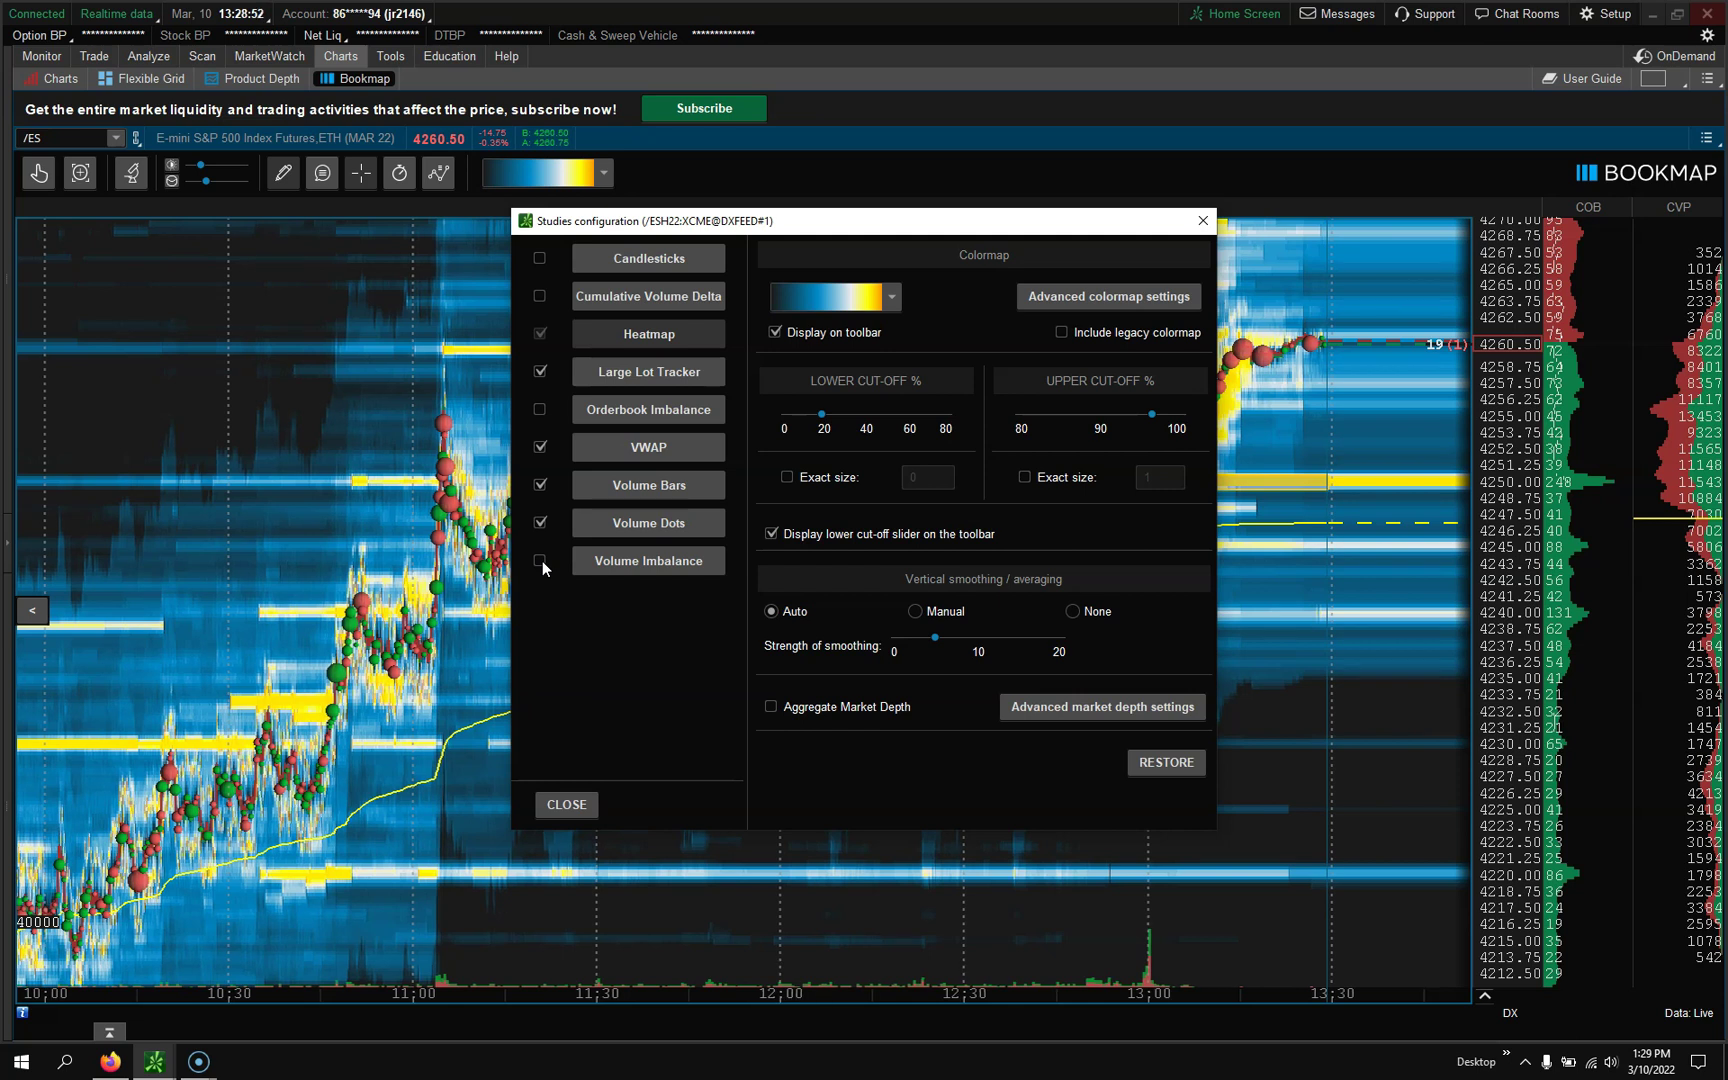
# Uncheck Volume Dots and set the Volume Bars width to 5
pyautogui.click(531, 550)
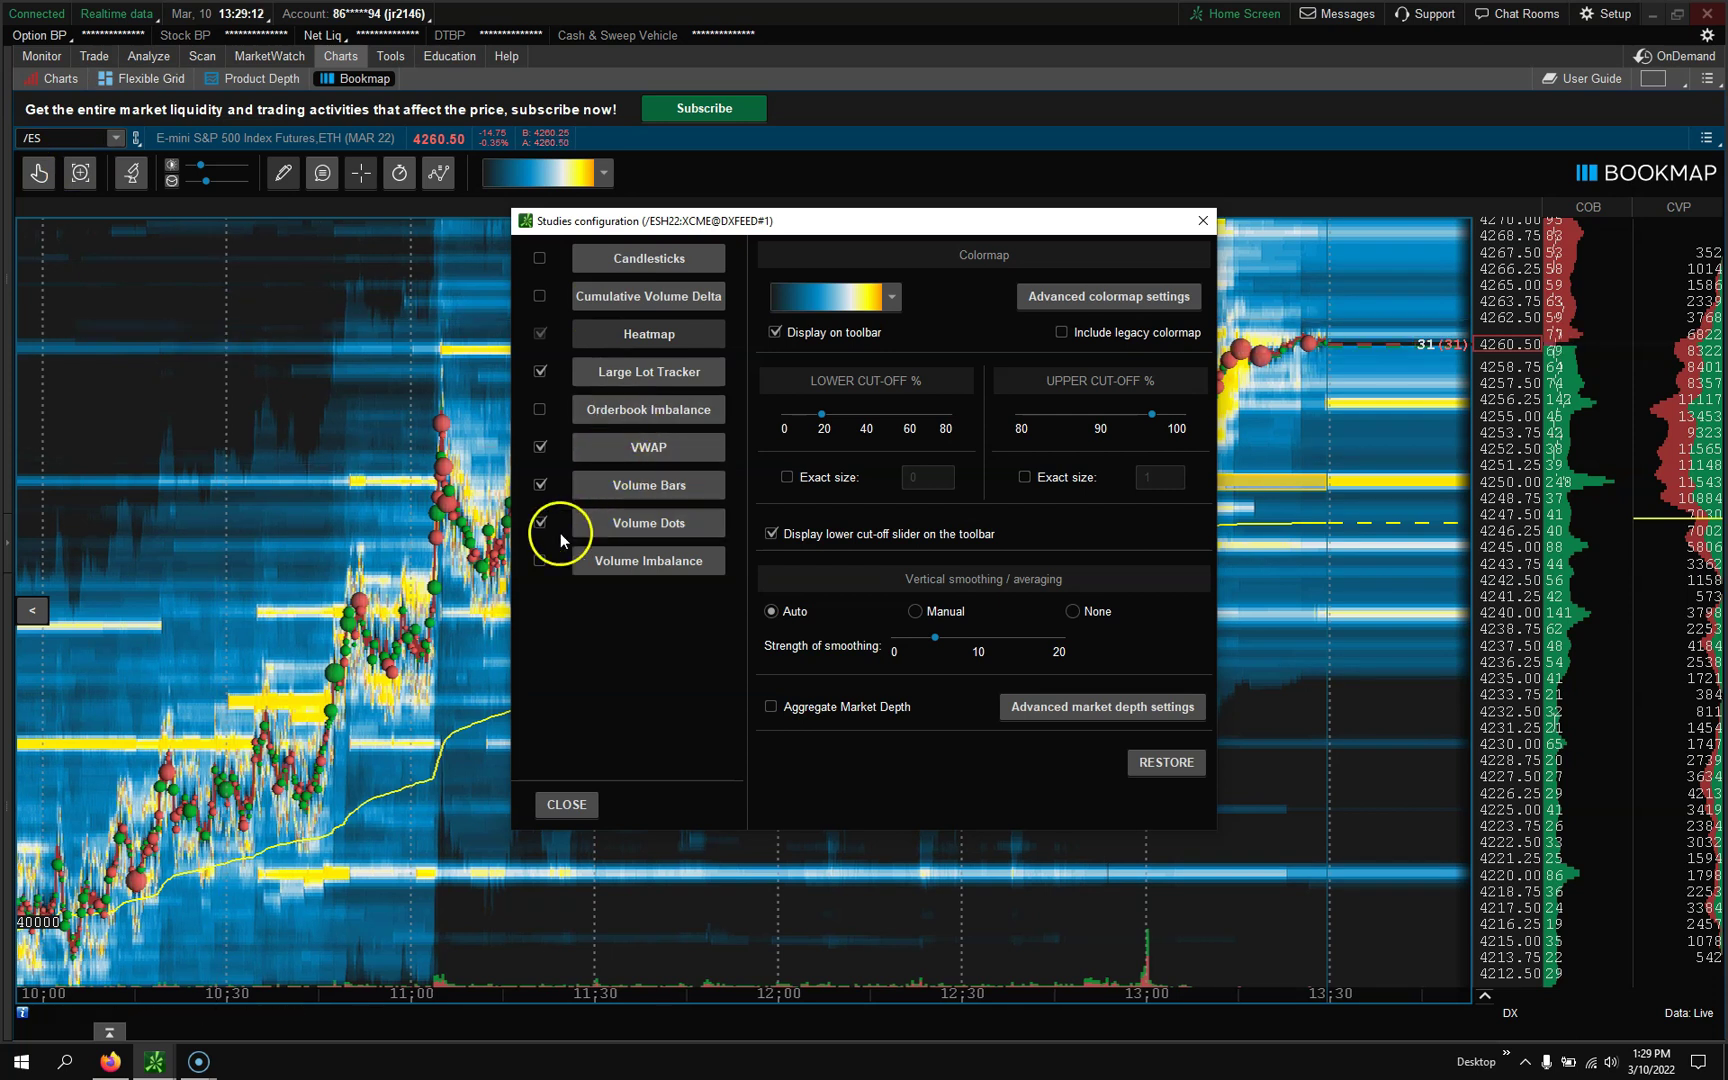
pyautogui.click(540, 524)
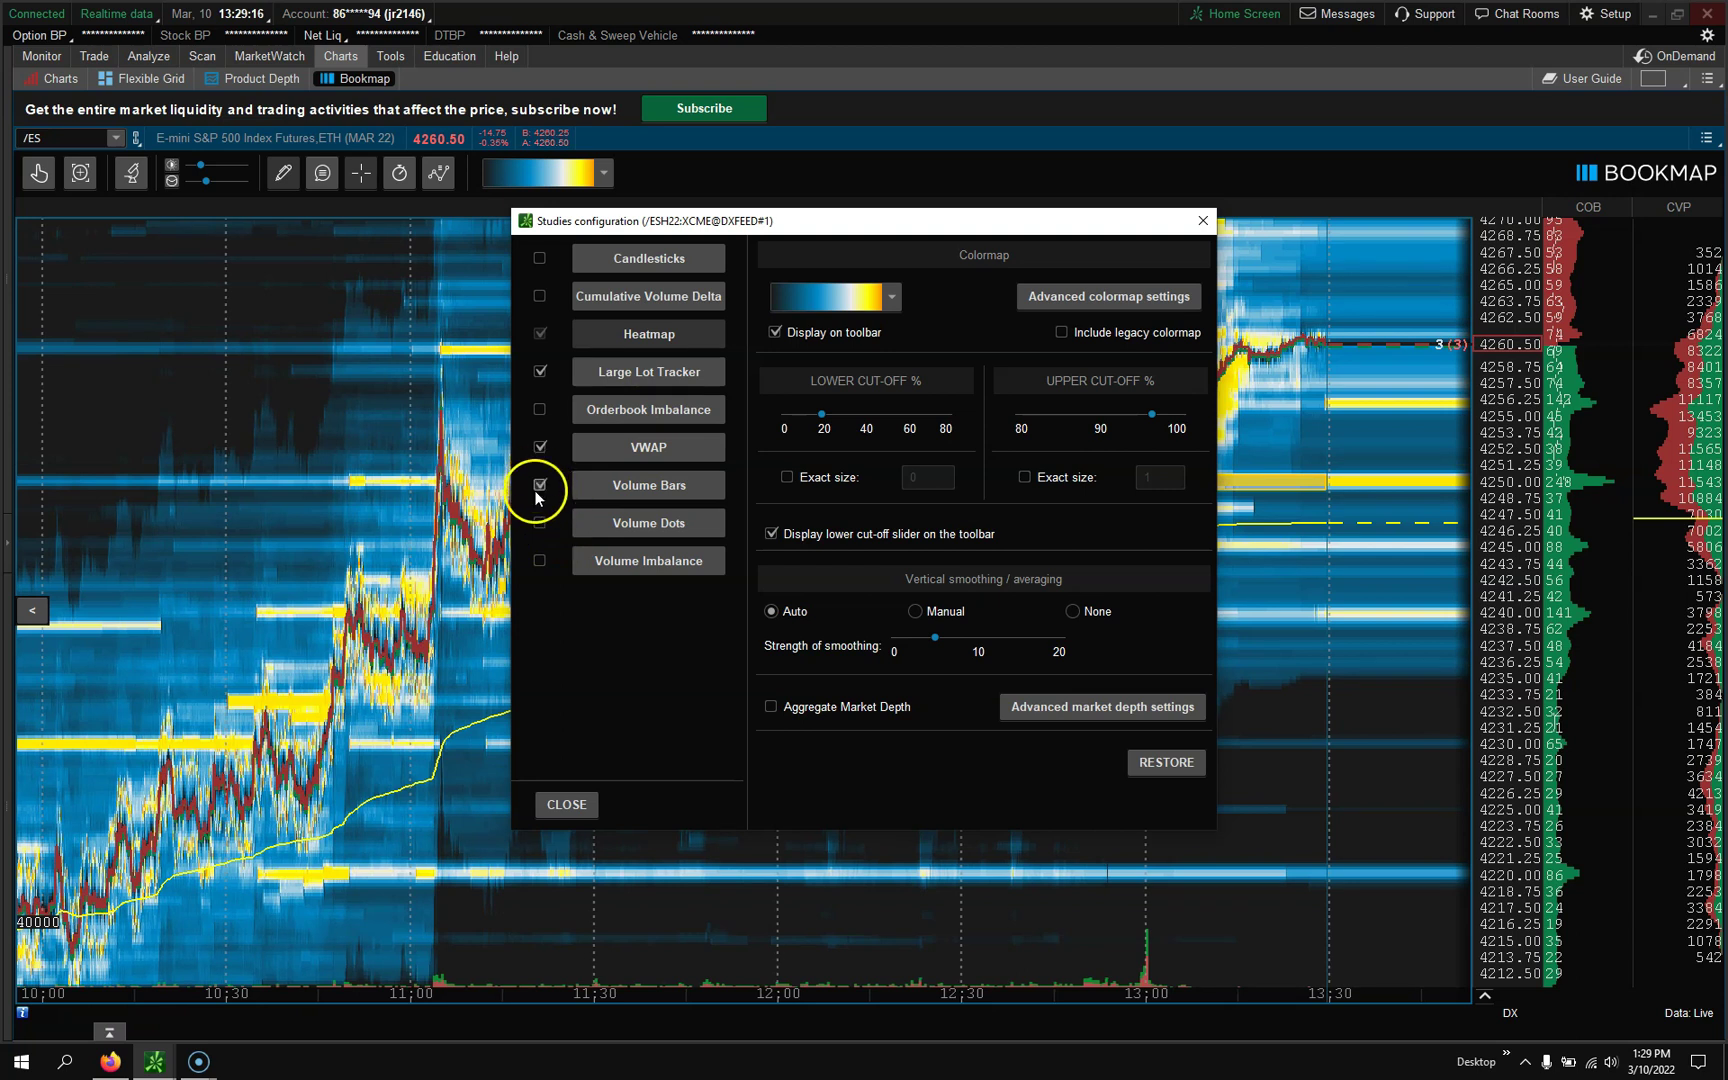
pyautogui.click(653, 491)
pyautogui.click(798, 286)
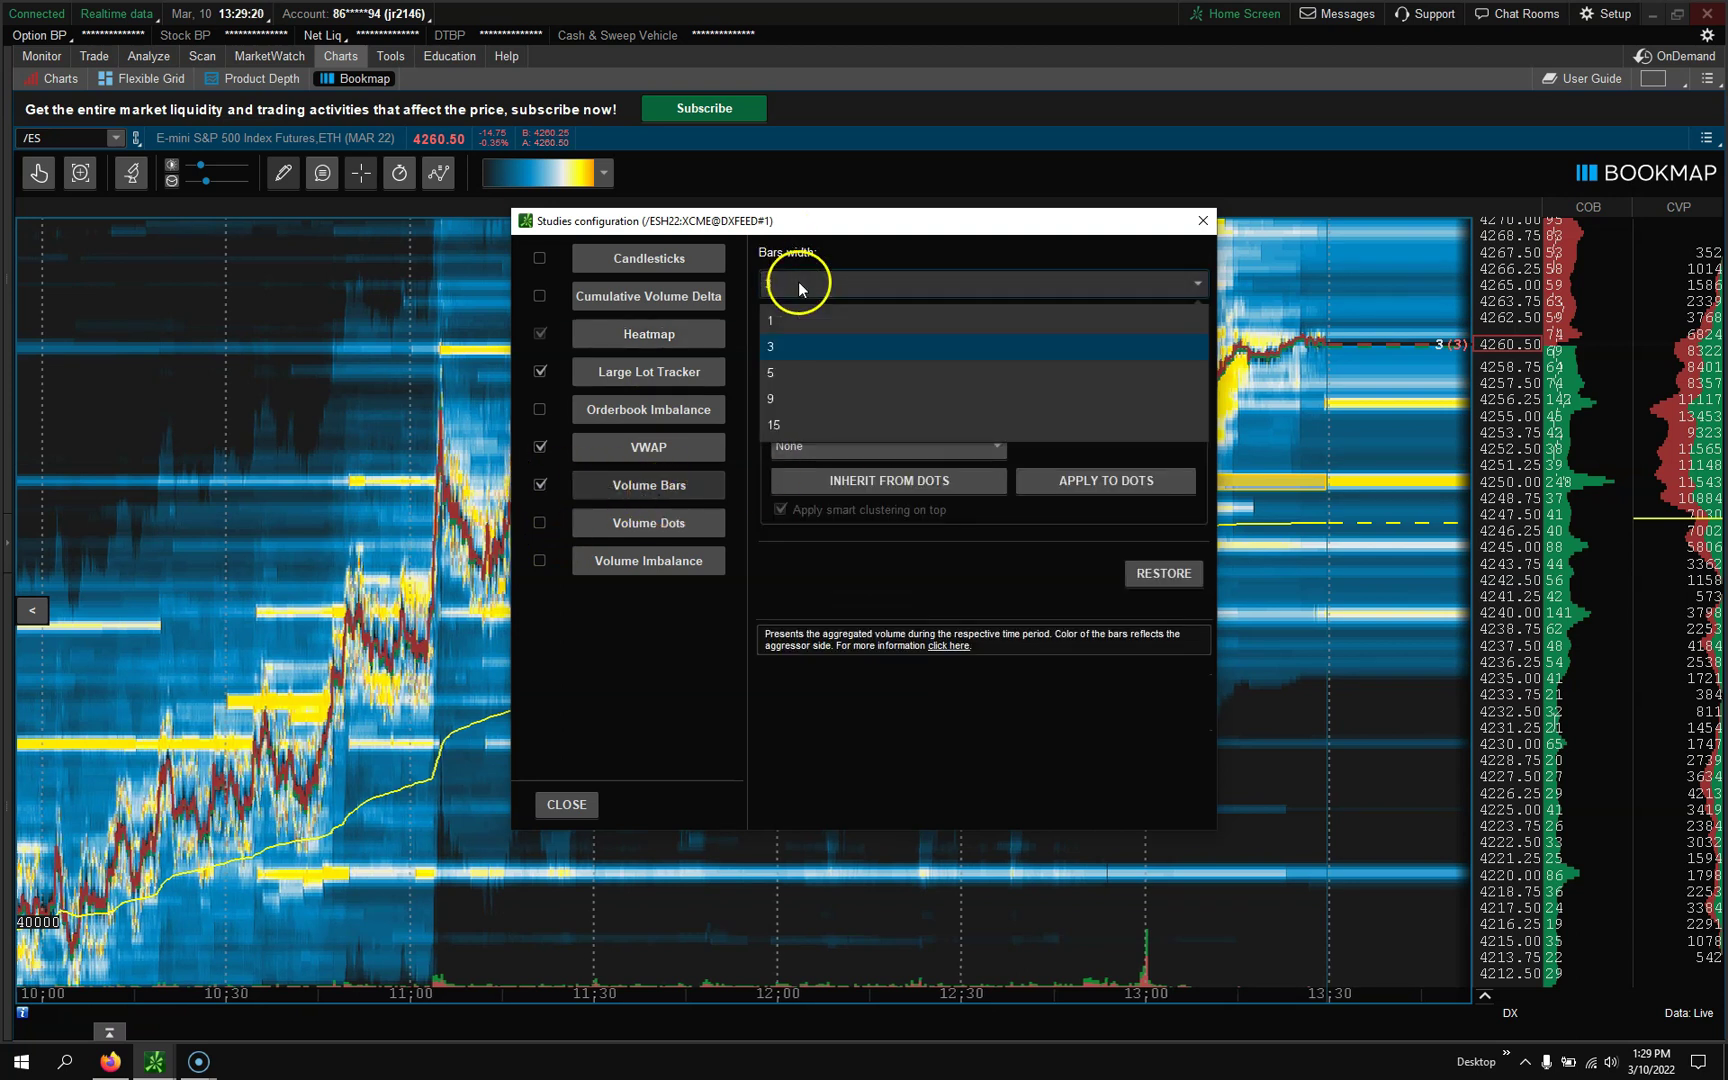
pyautogui.click(786, 375)
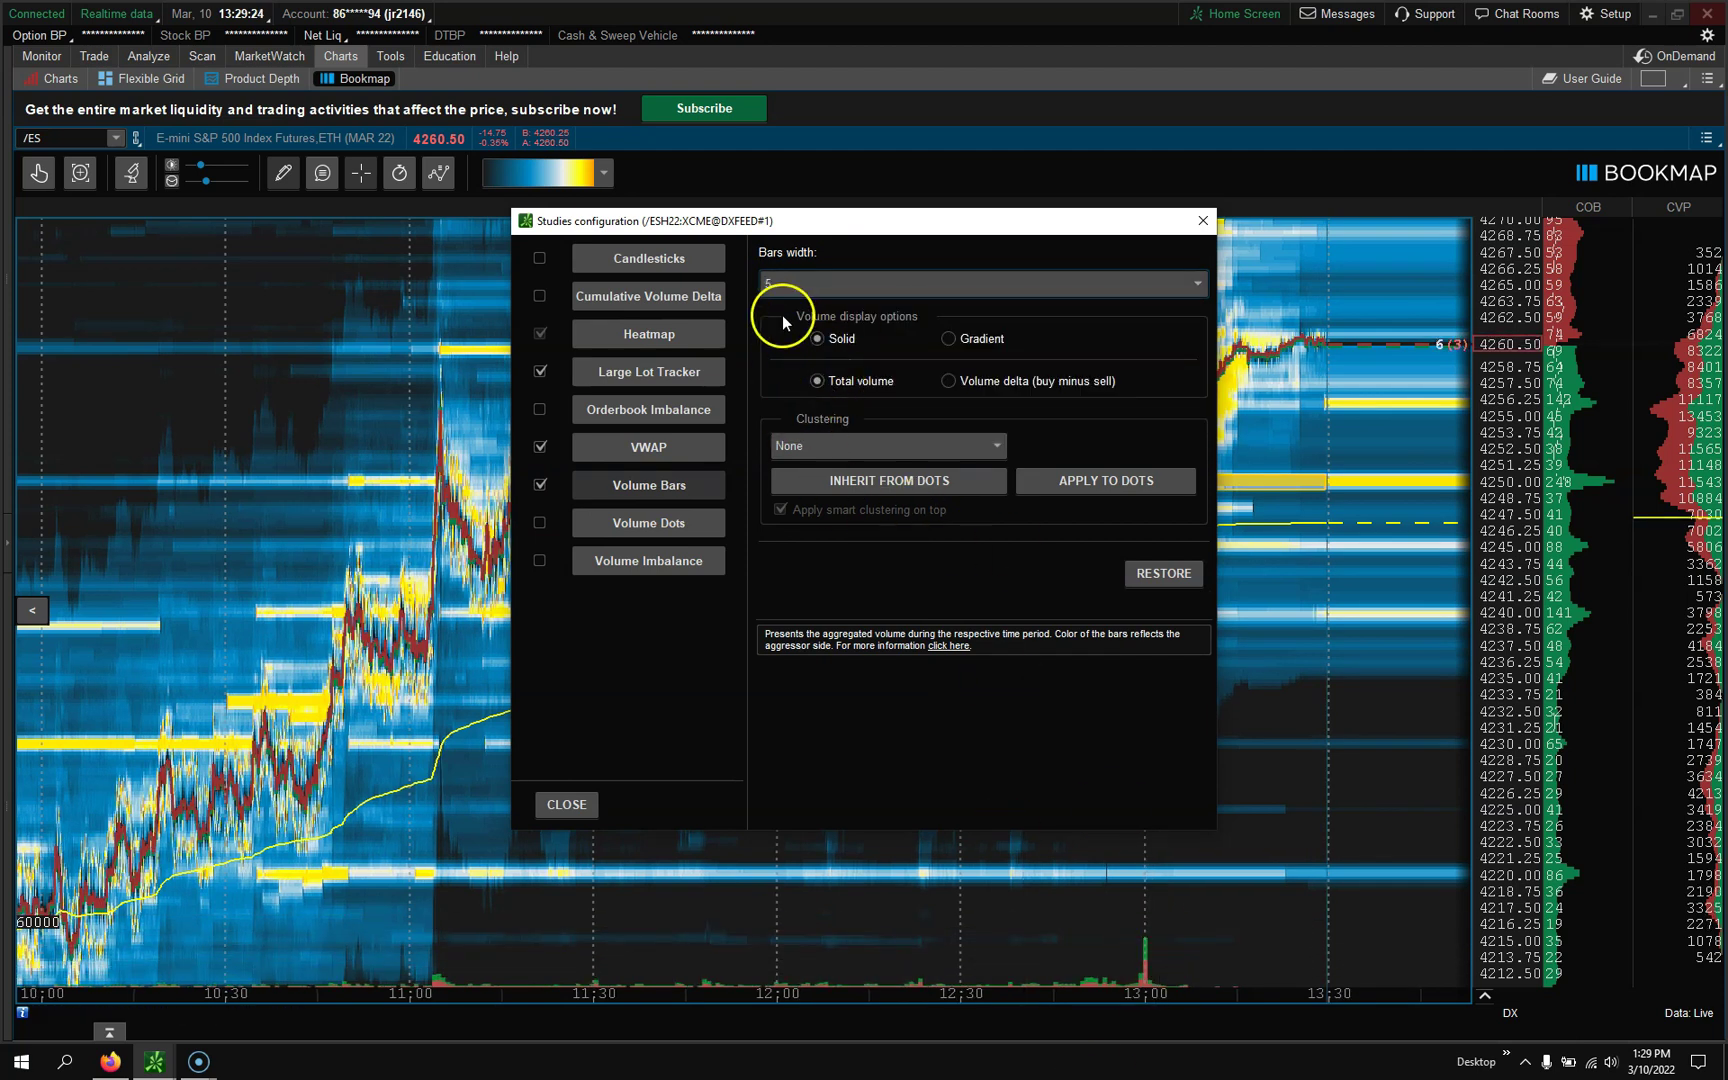
# Colour the VWAP line bright magenta from the Swatches palette and confirm
pyautogui.click(621, 449)
pyautogui.click(1084, 295)
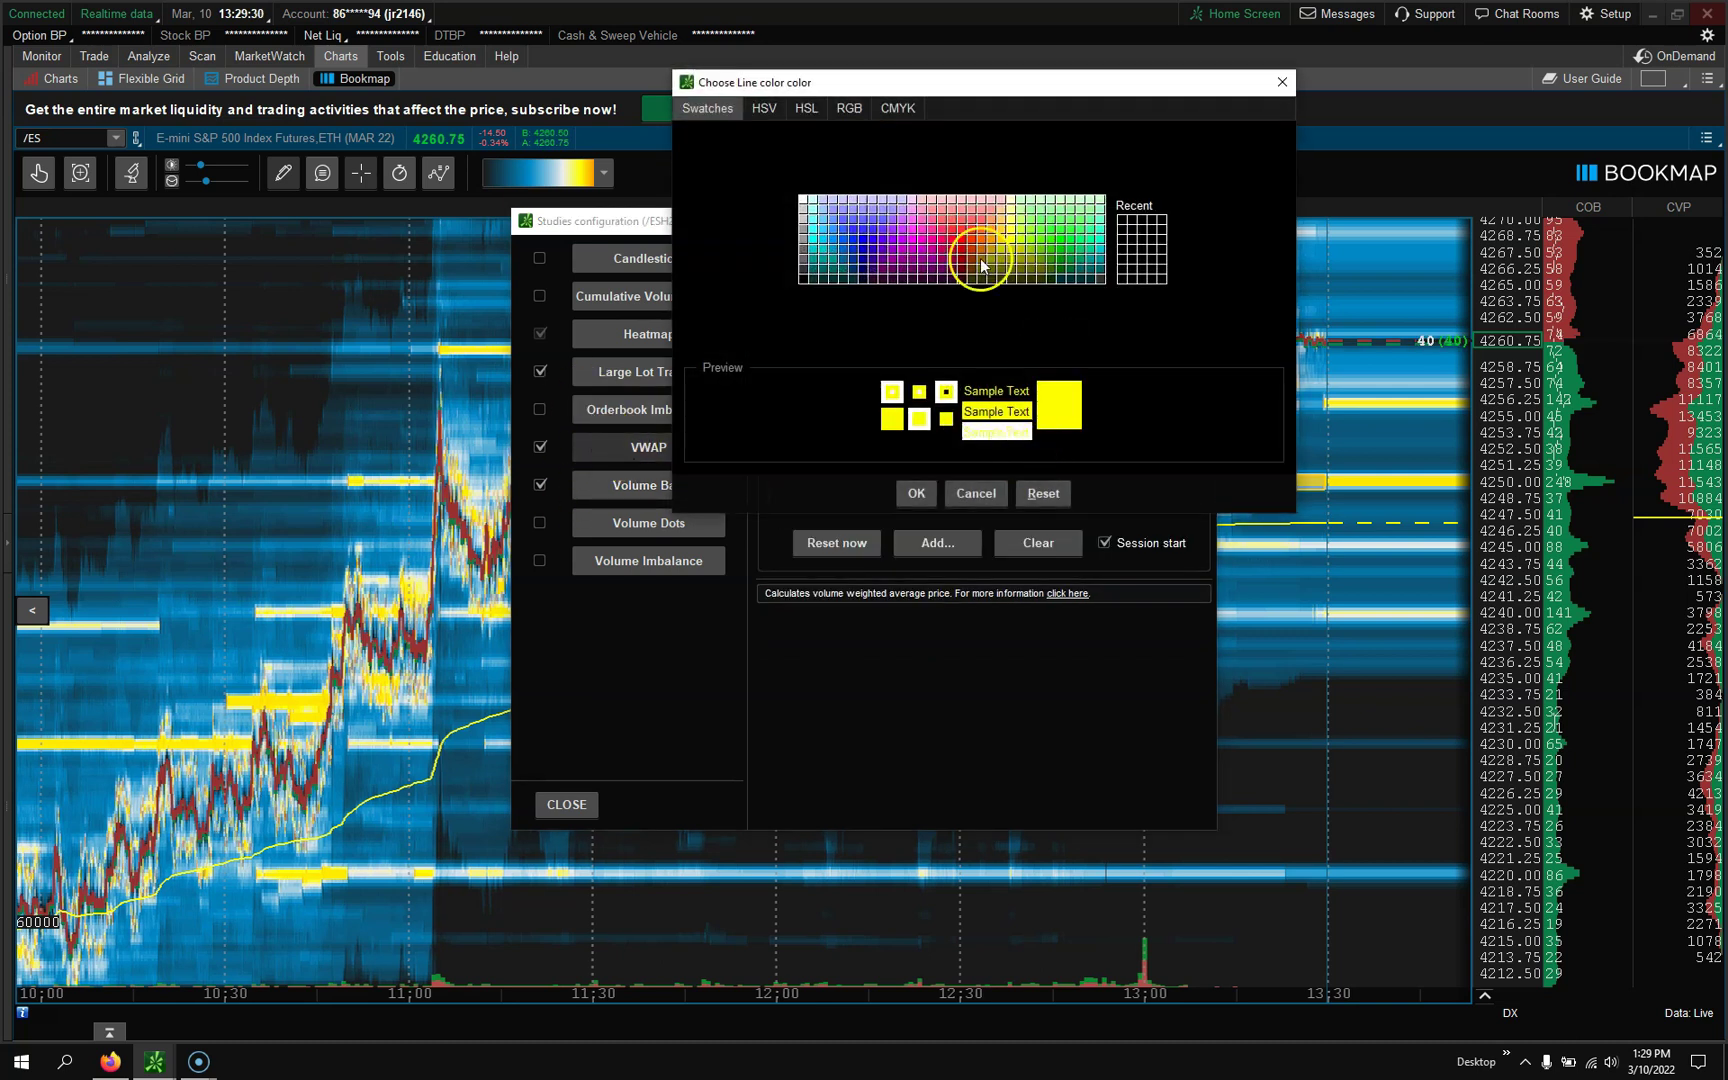
pyautogui.click(903, 250)
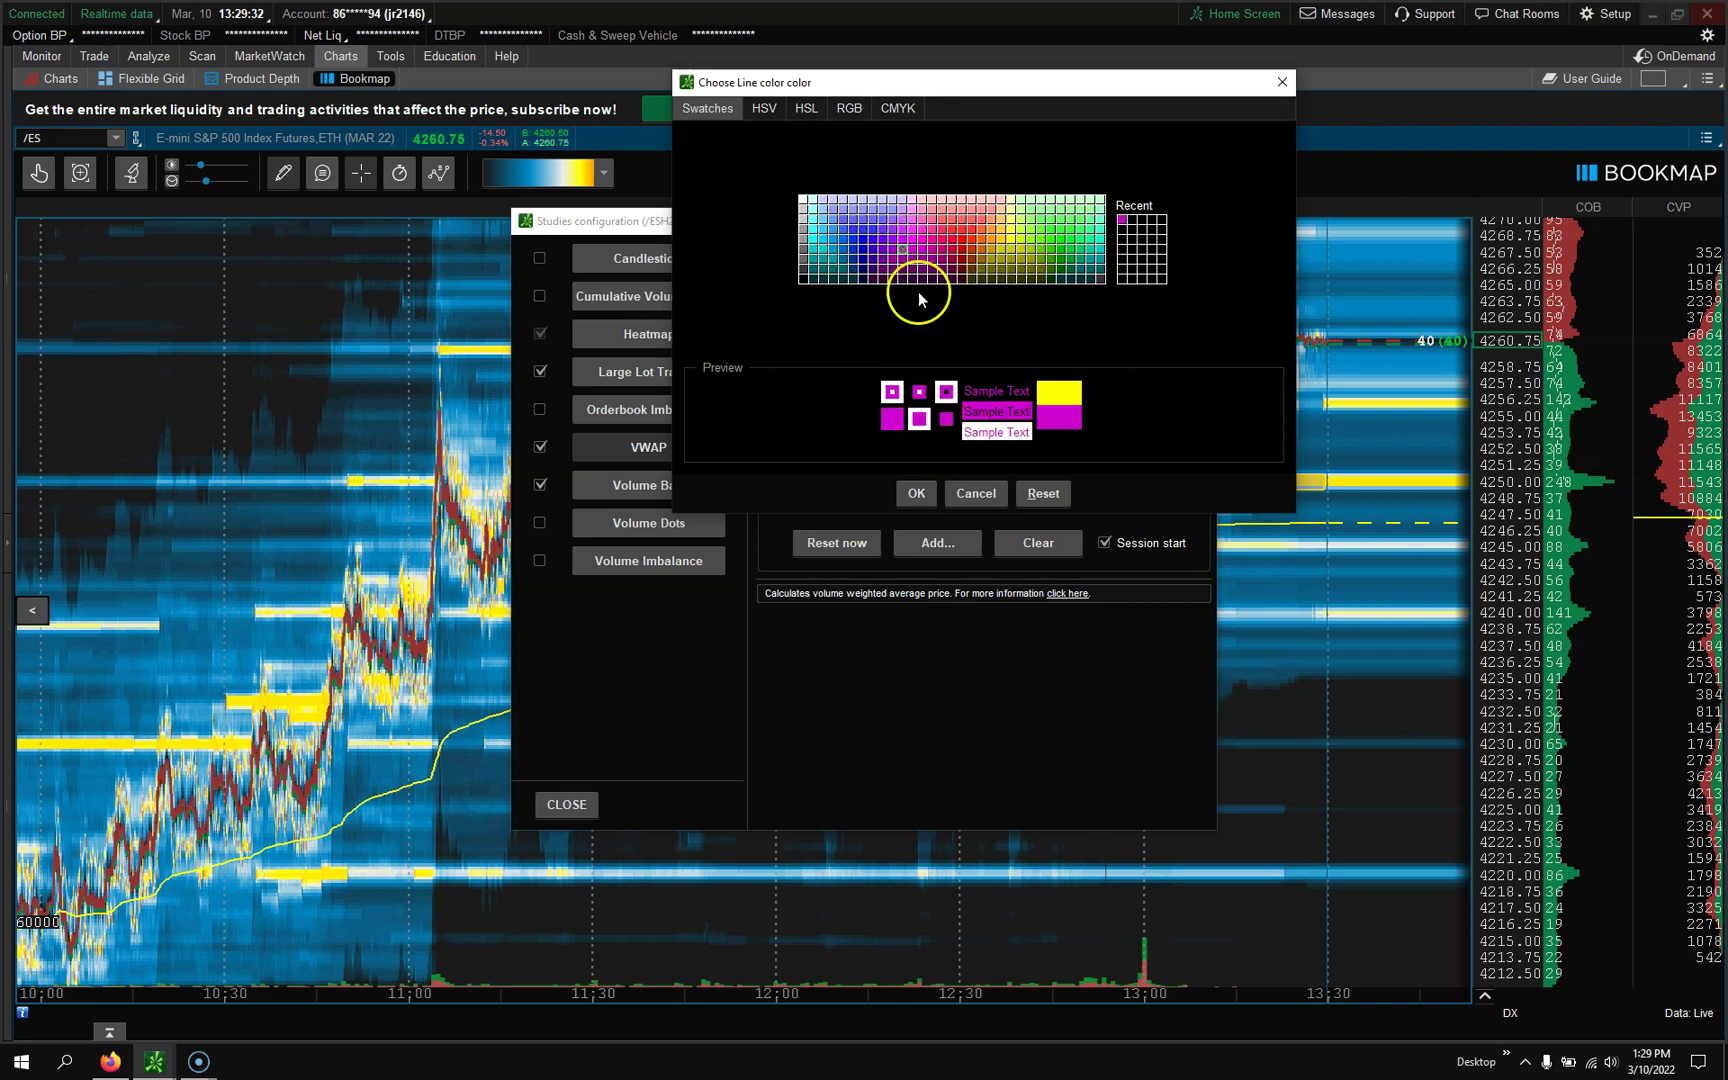
pyautogui.click(918, 492)
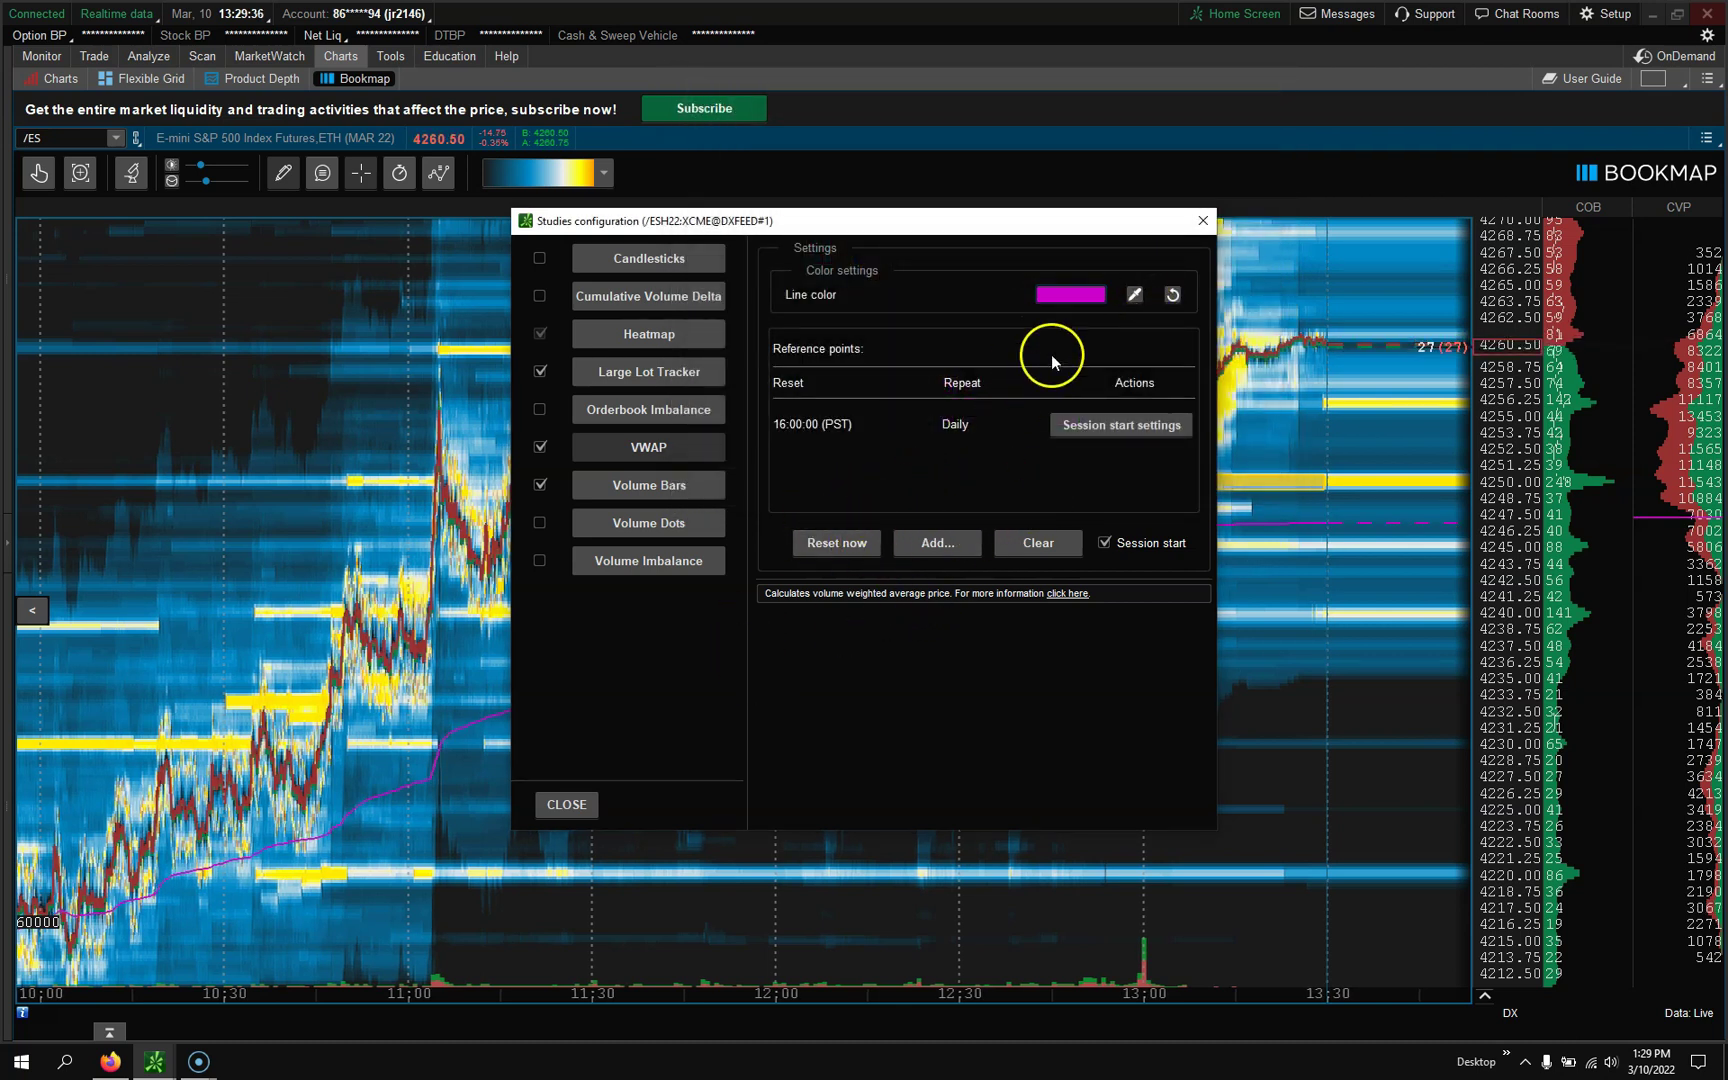
pyautogui.click(1061, 296)
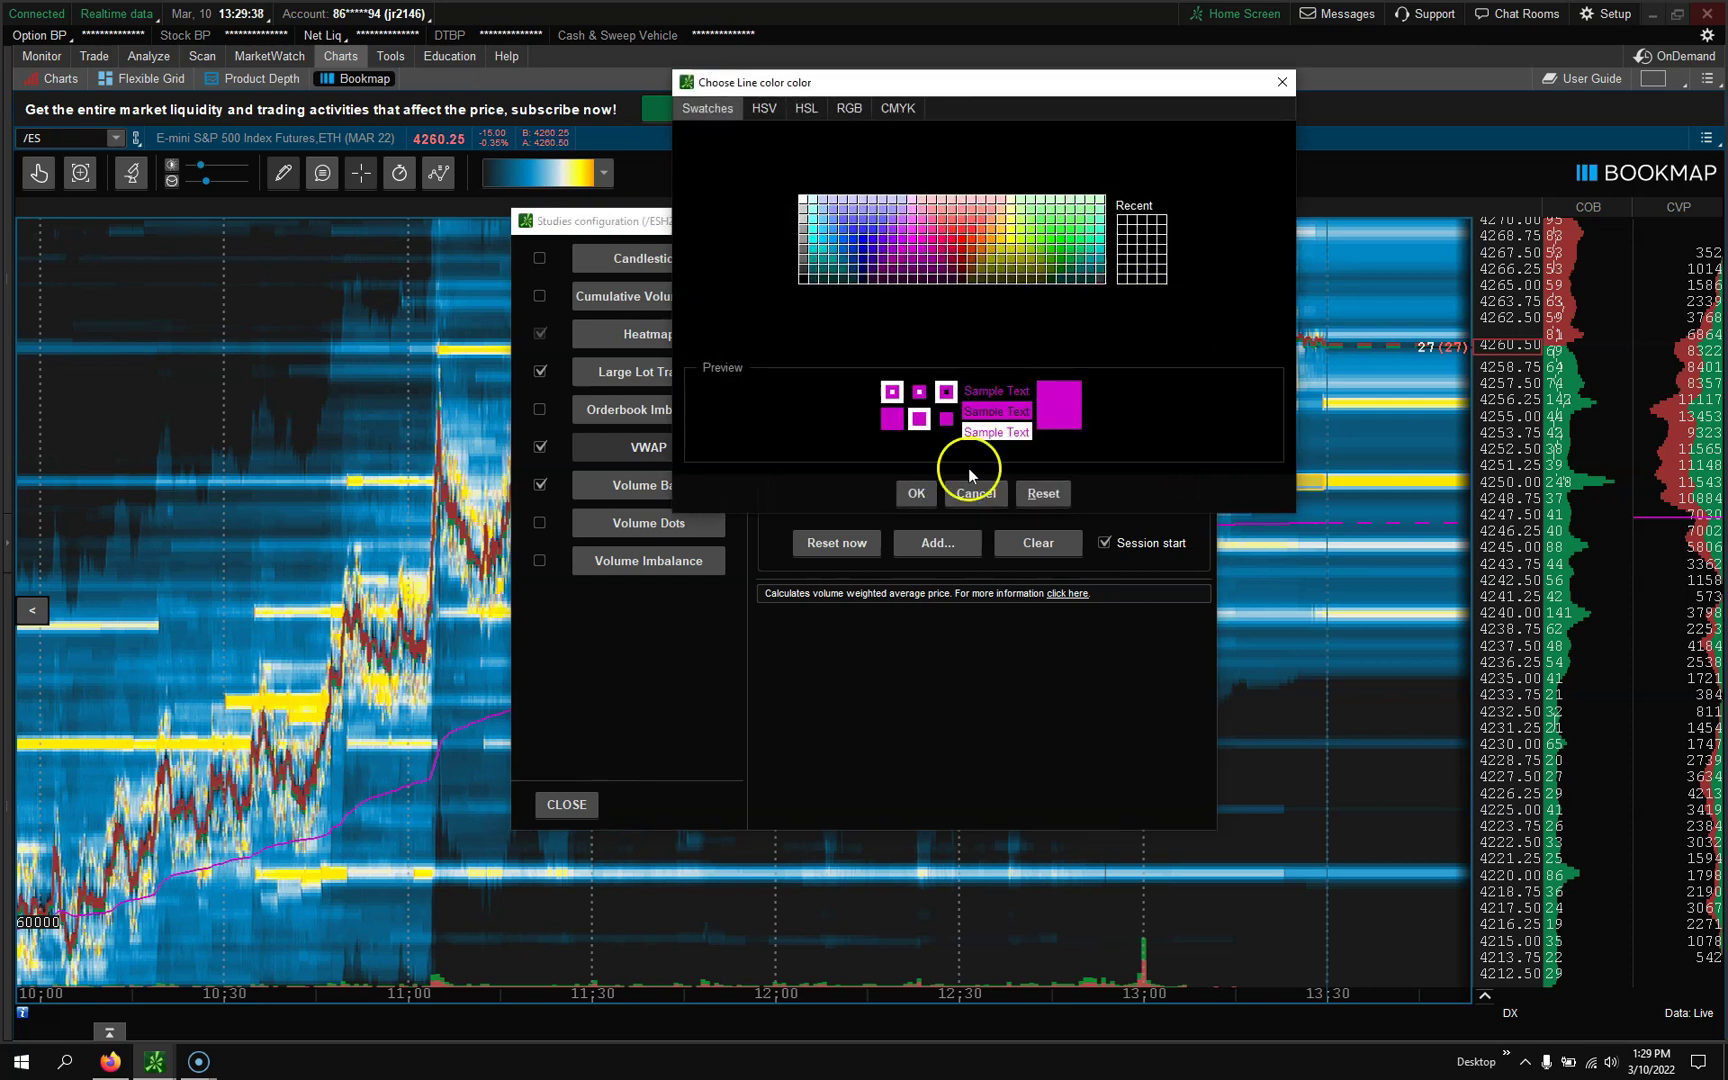
pyautogui.click(1282, 82)
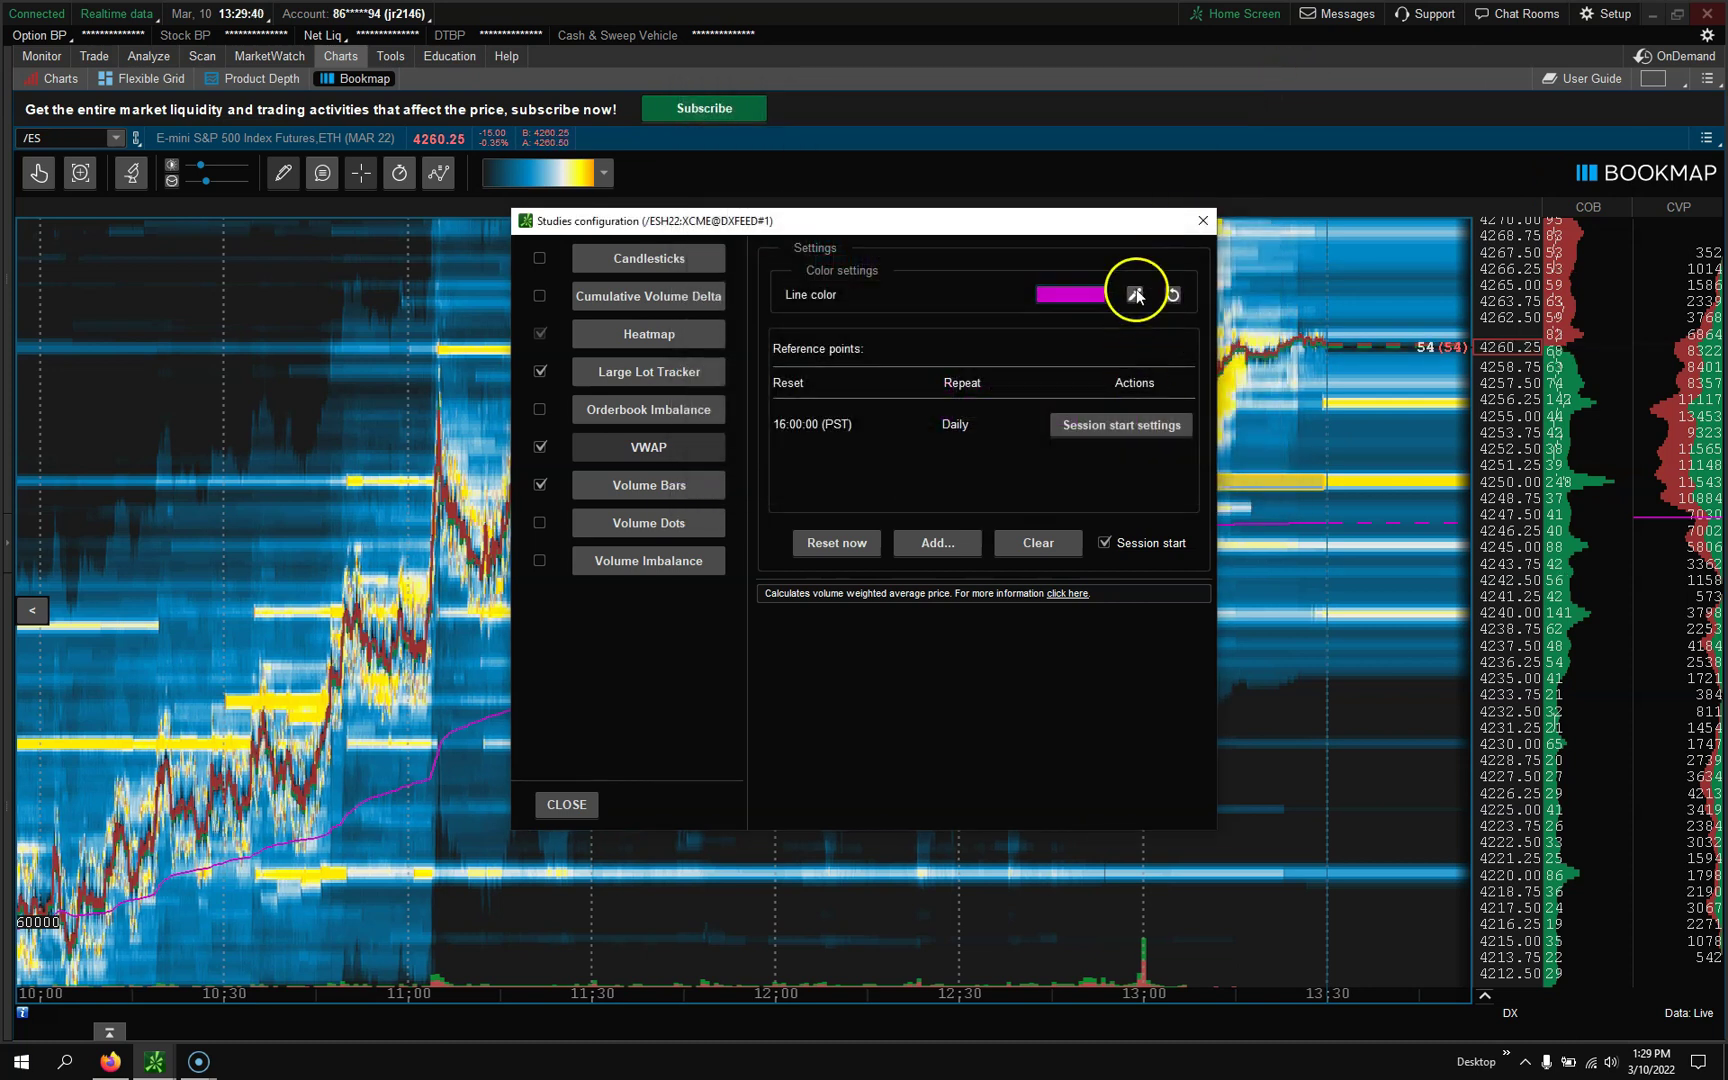
pyautogui.click(1135, 292)
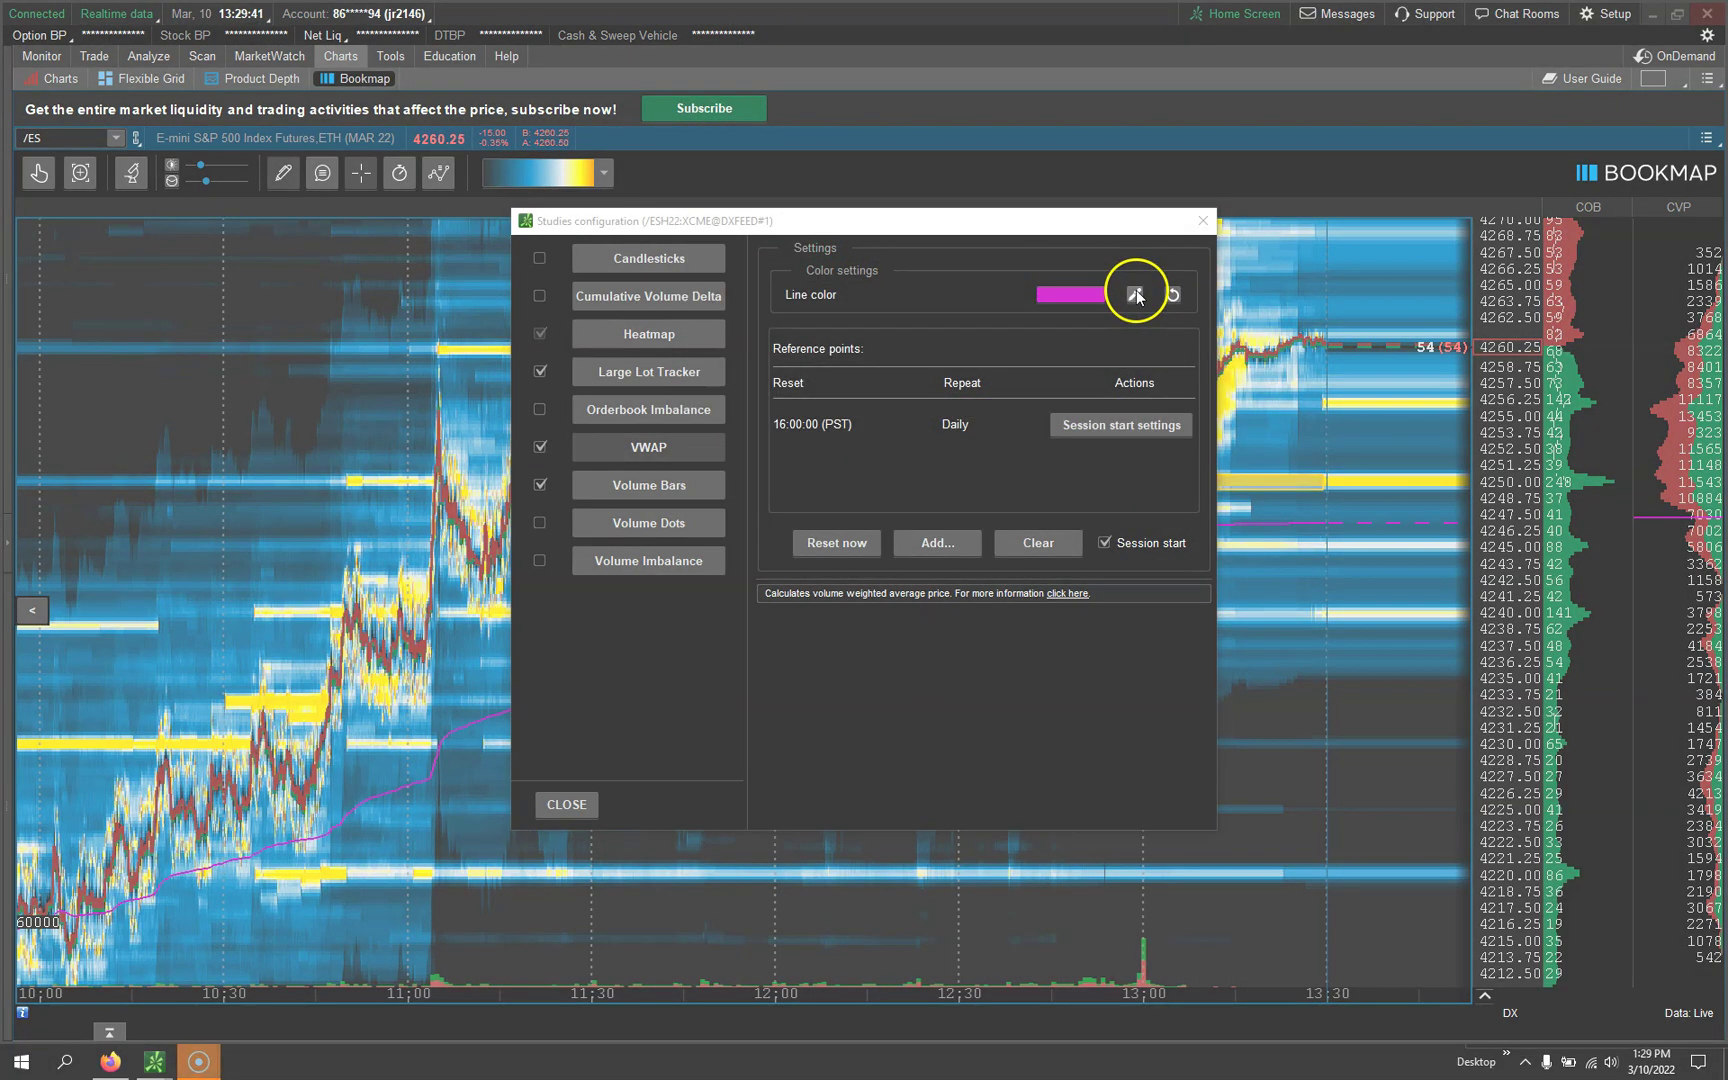
pyautogui.click(1180, 205)
pyautogui.click(1072, 292)
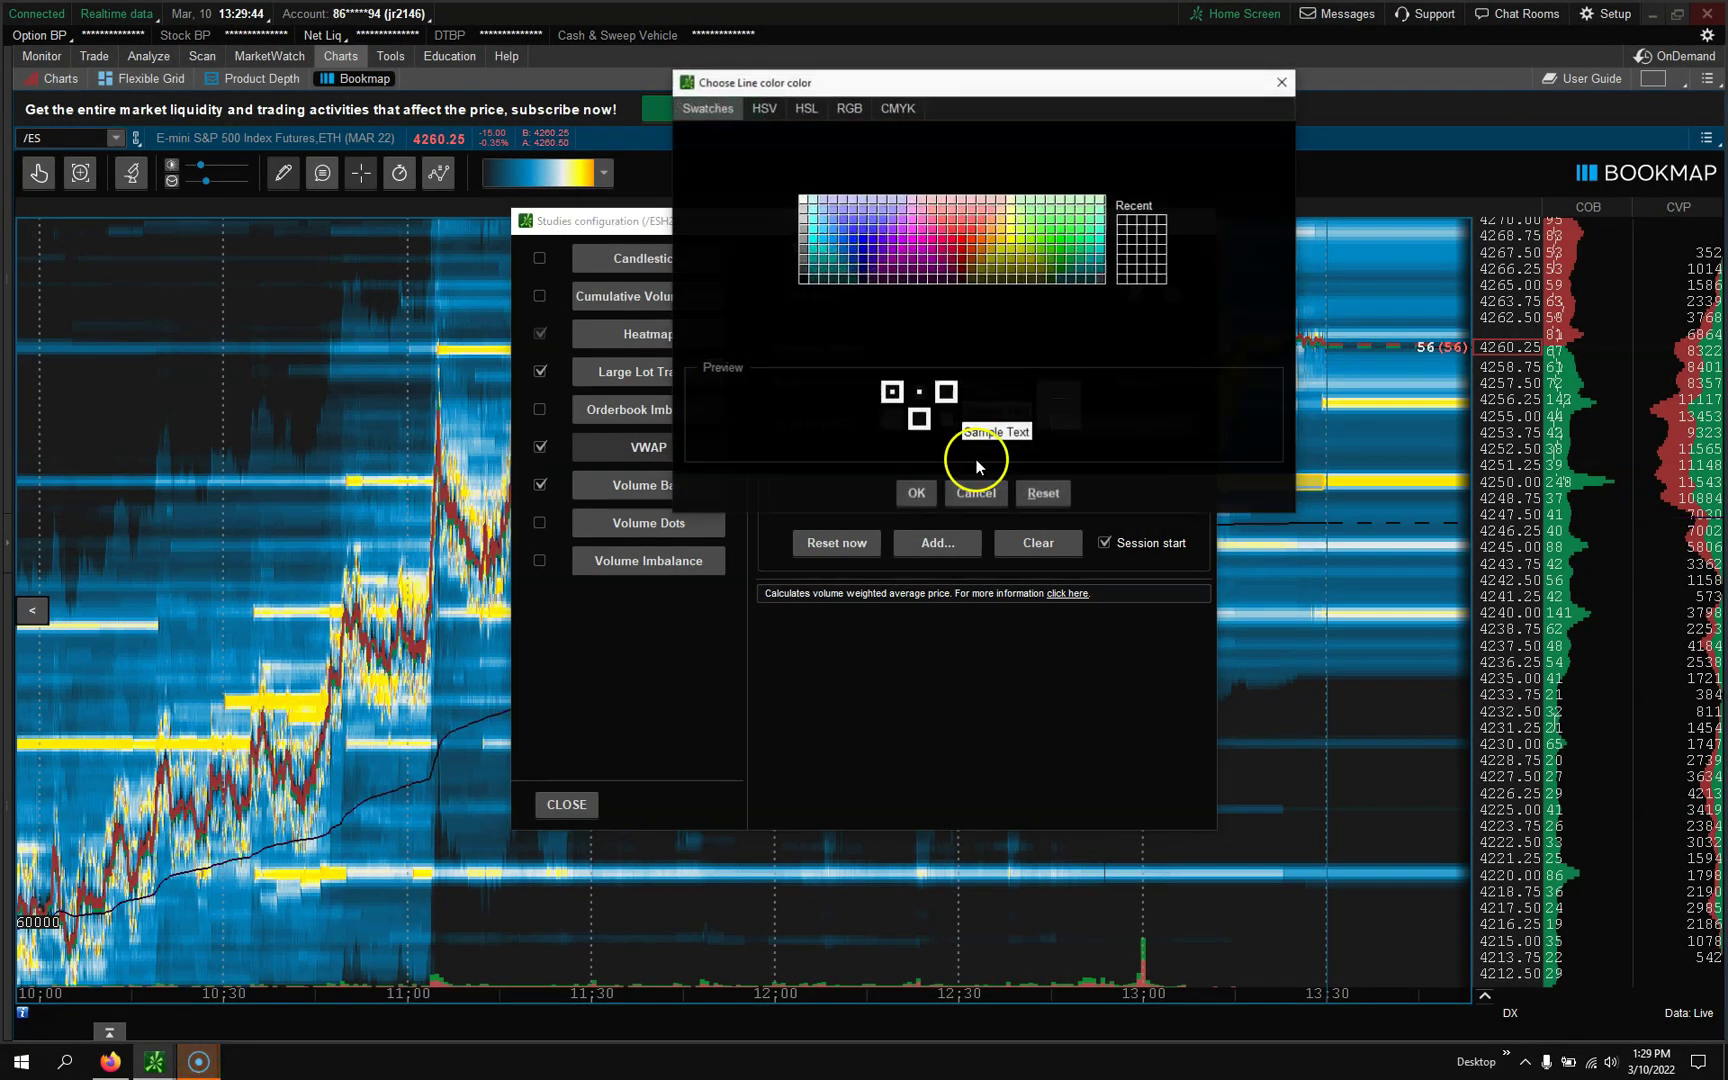
pyautogui.click(915, 244)
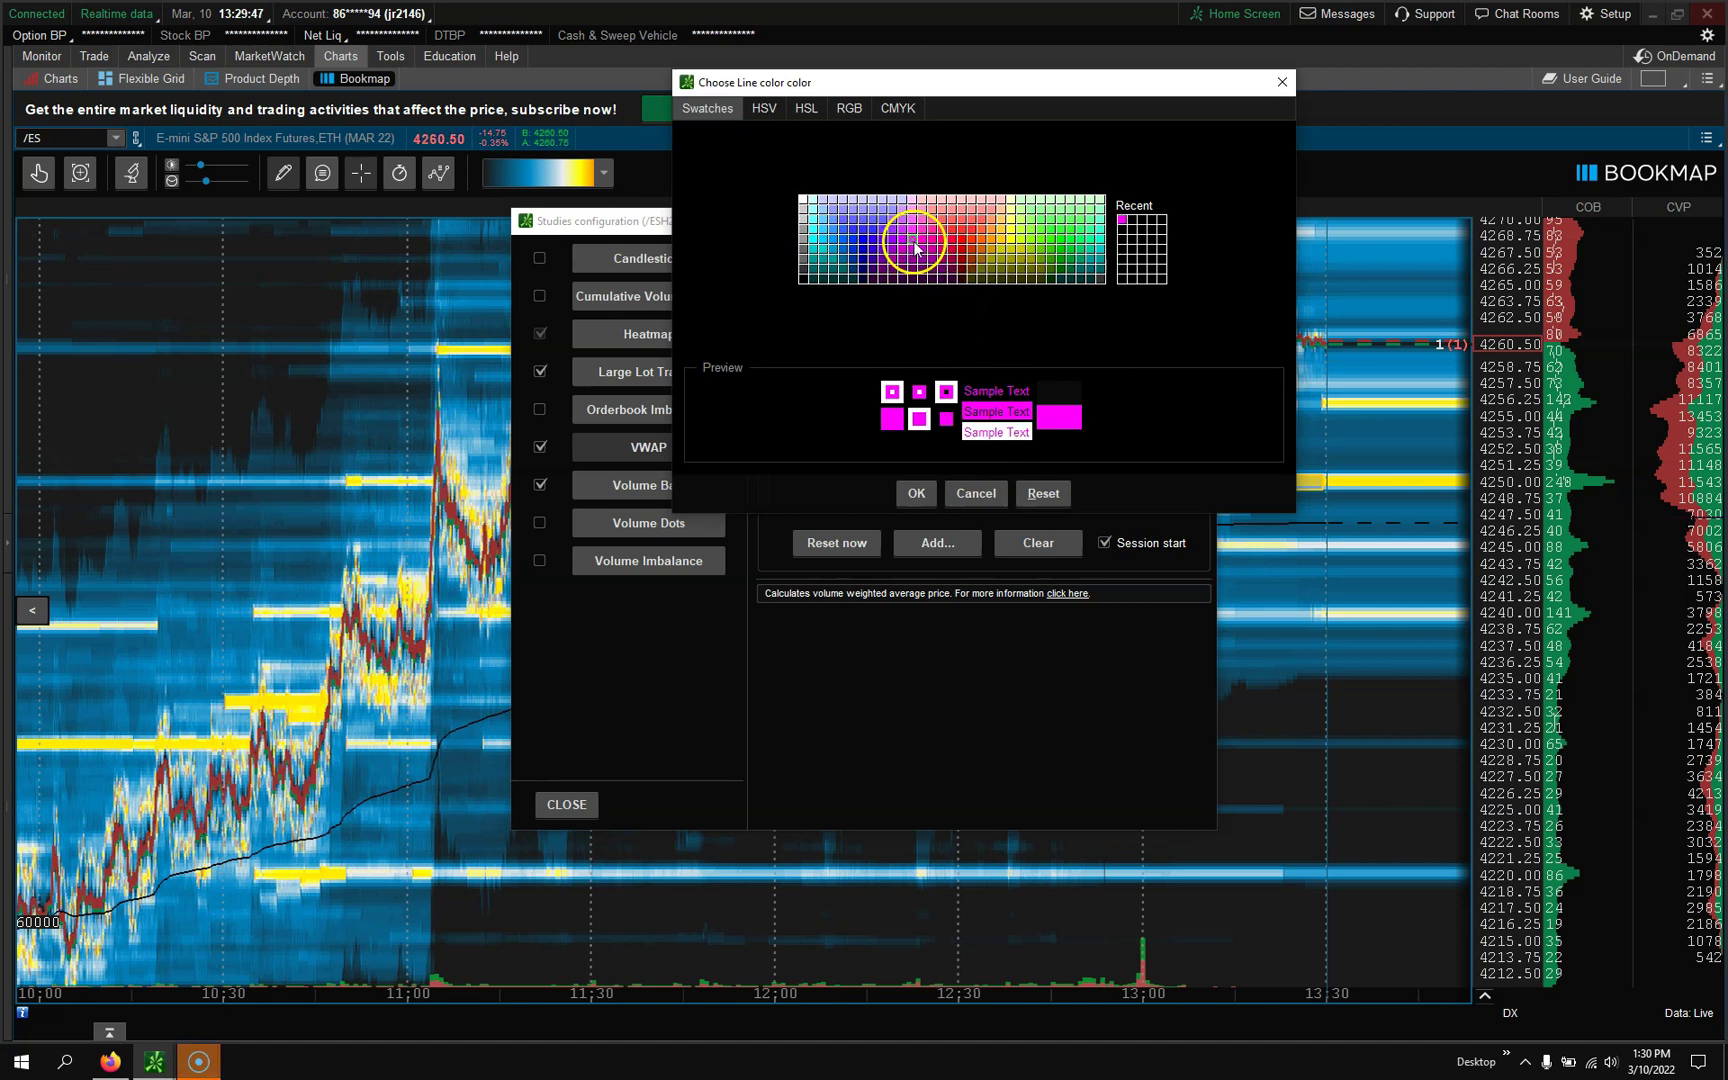
pyautogui.click(916, 494)
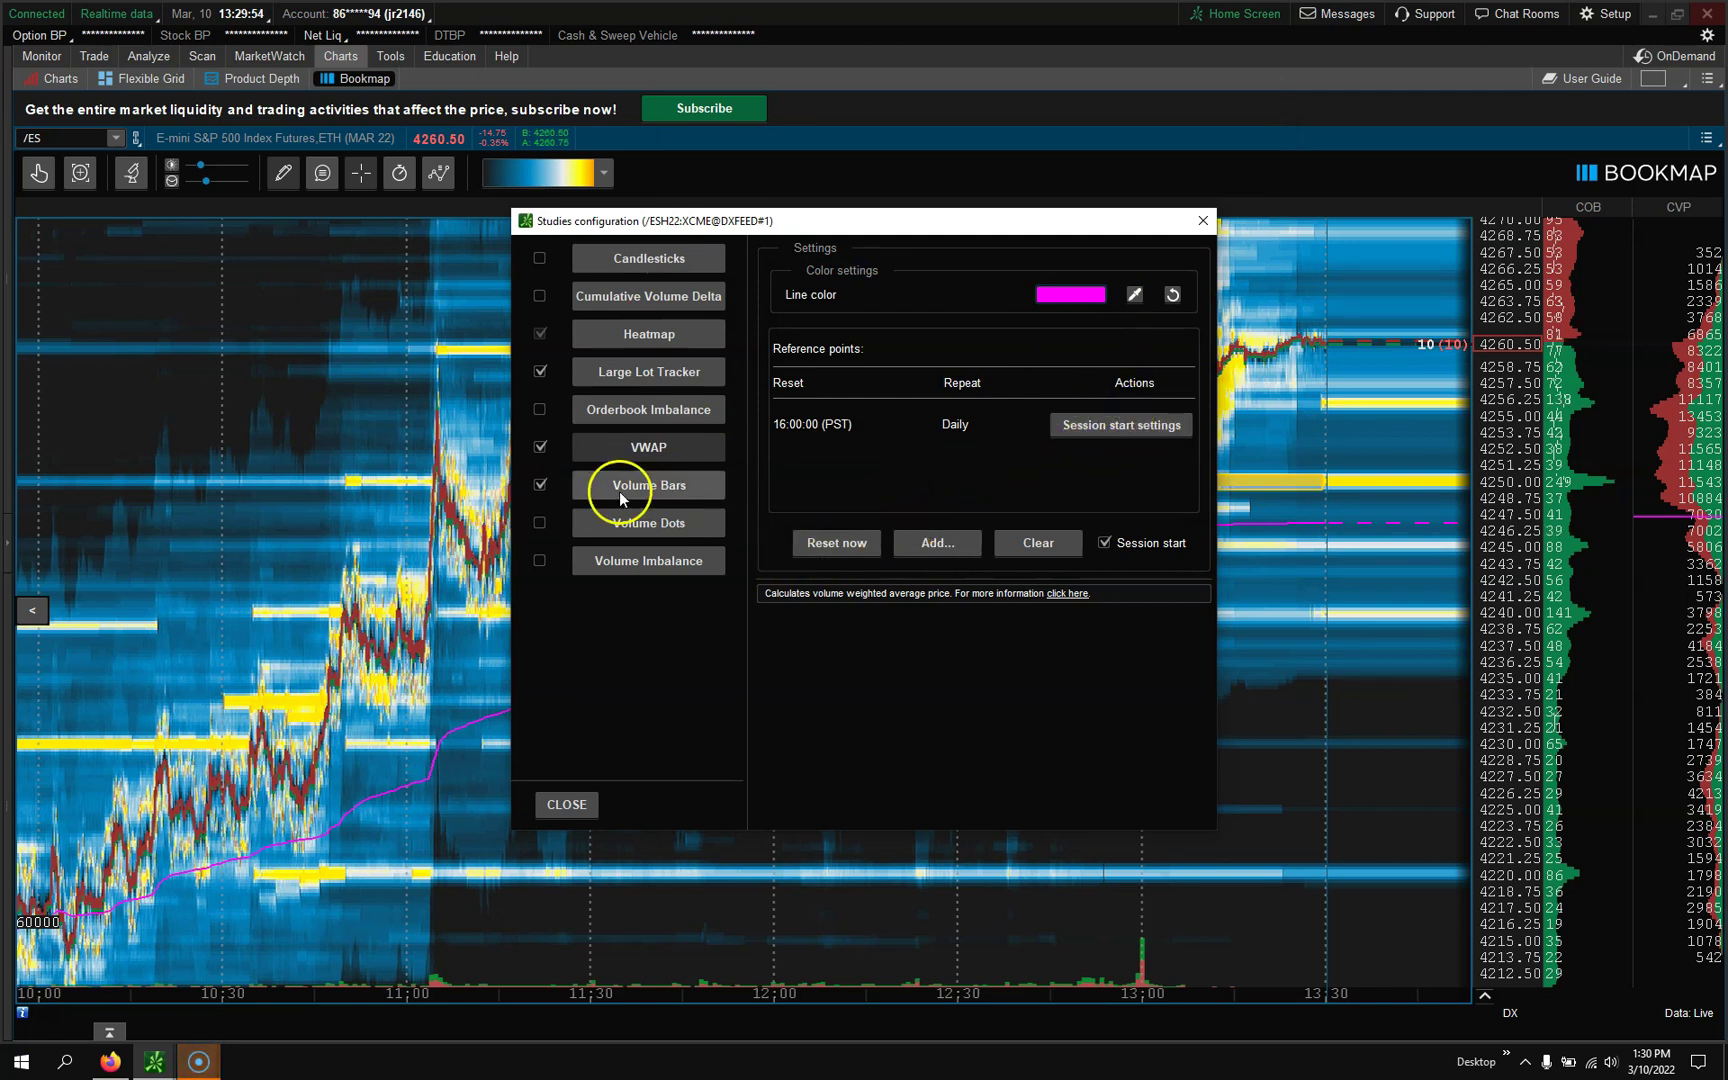
# Bring up the Heatmap study settings and move the studies window into view
pyautogui.click(620, 374)
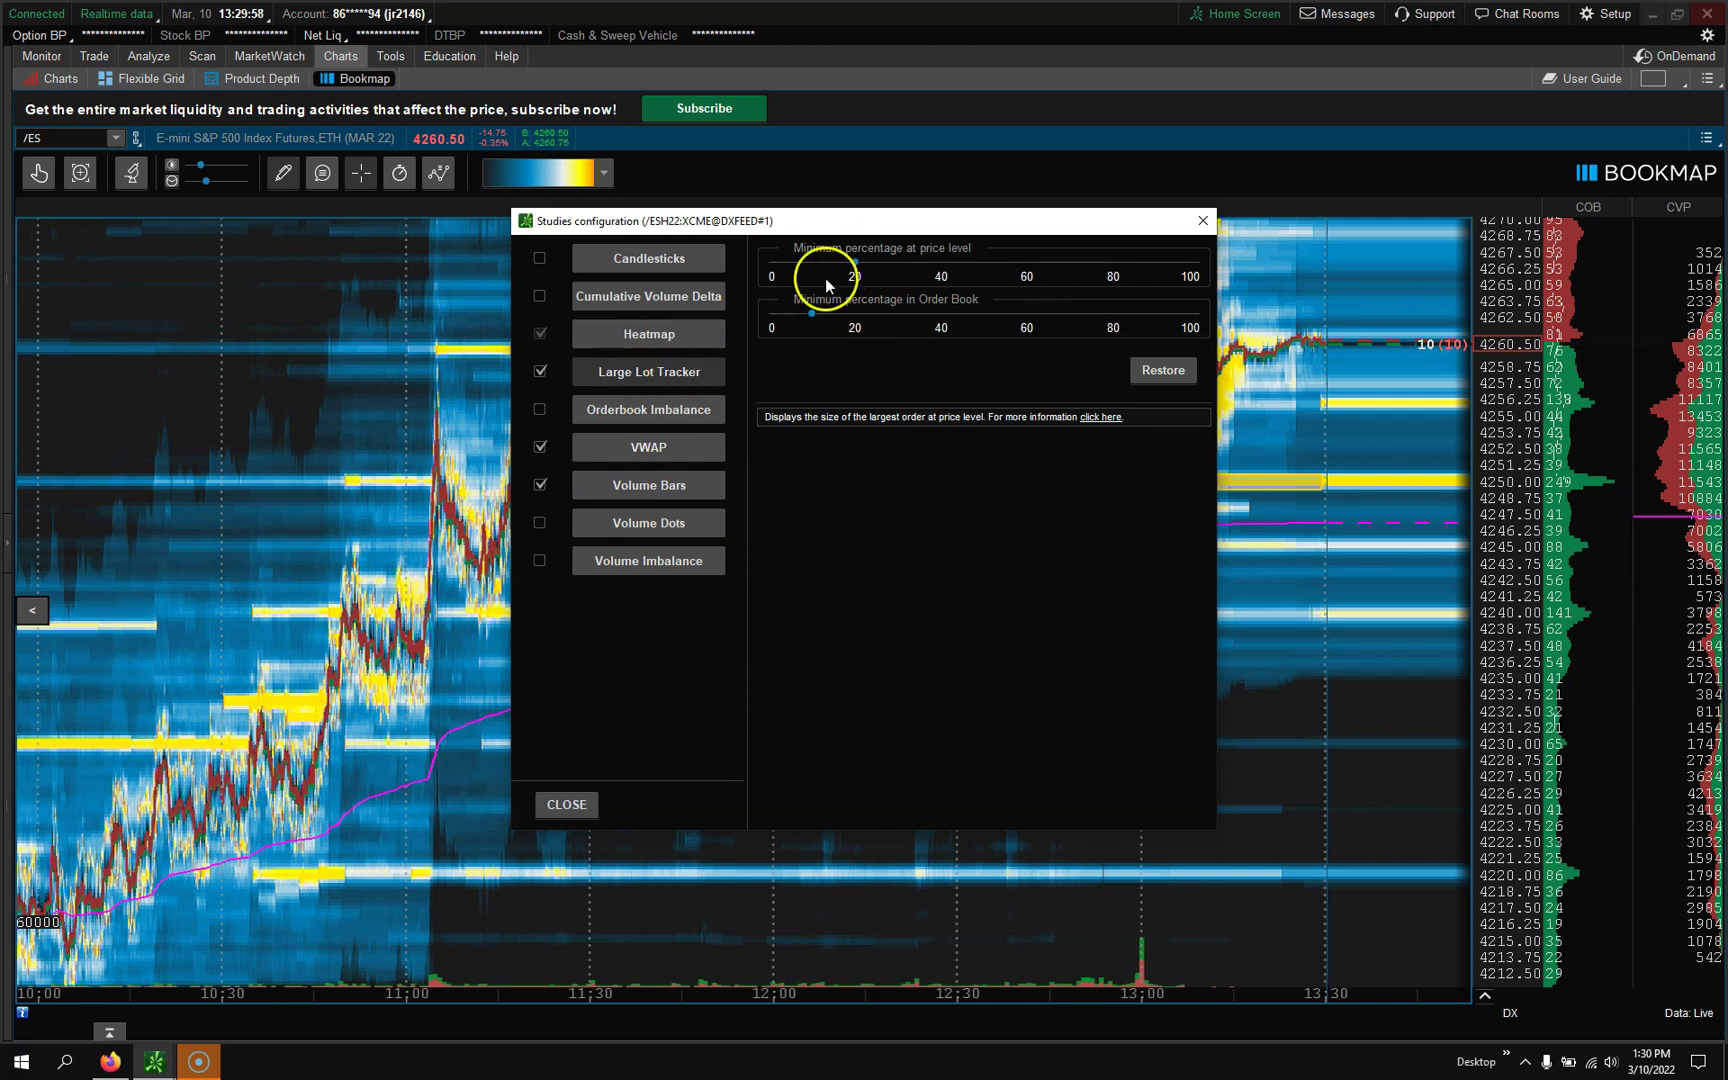
pyautogui.click(648, 338)
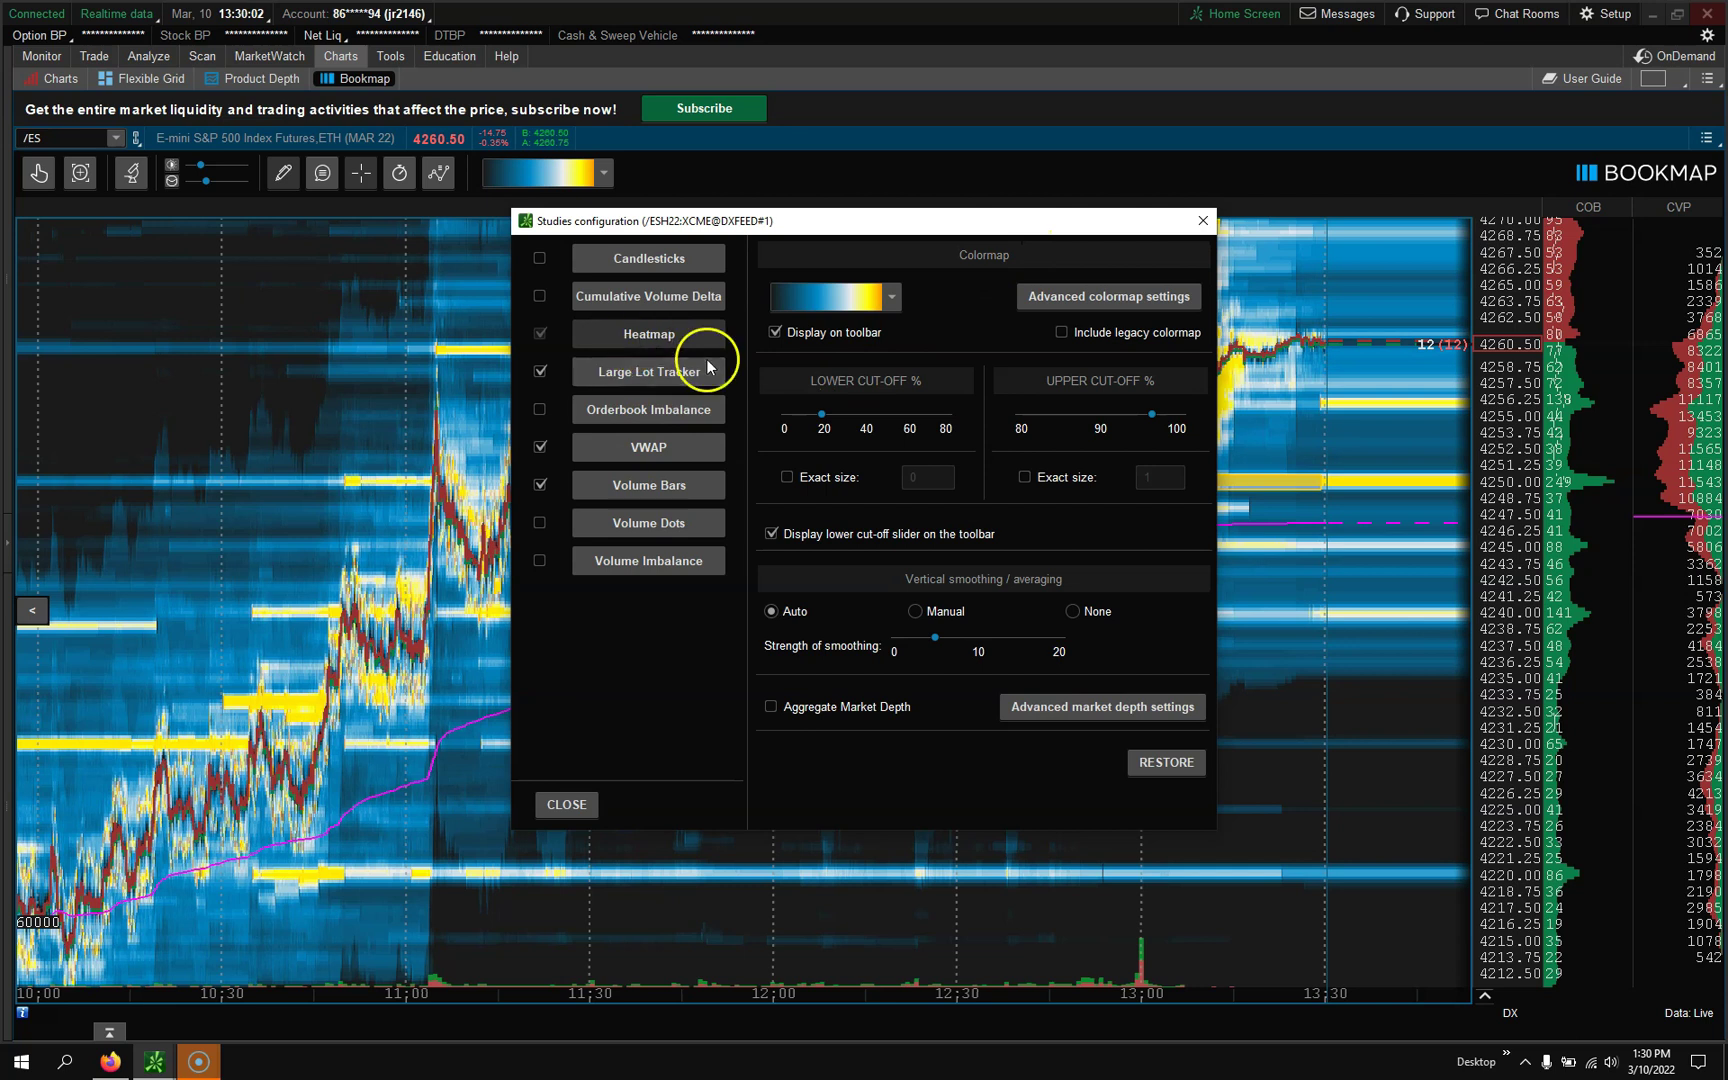
pyautogui.moveTo(964, 221); pyautogui.dragTo(738, 254)
pyautogui.click(860, 330)
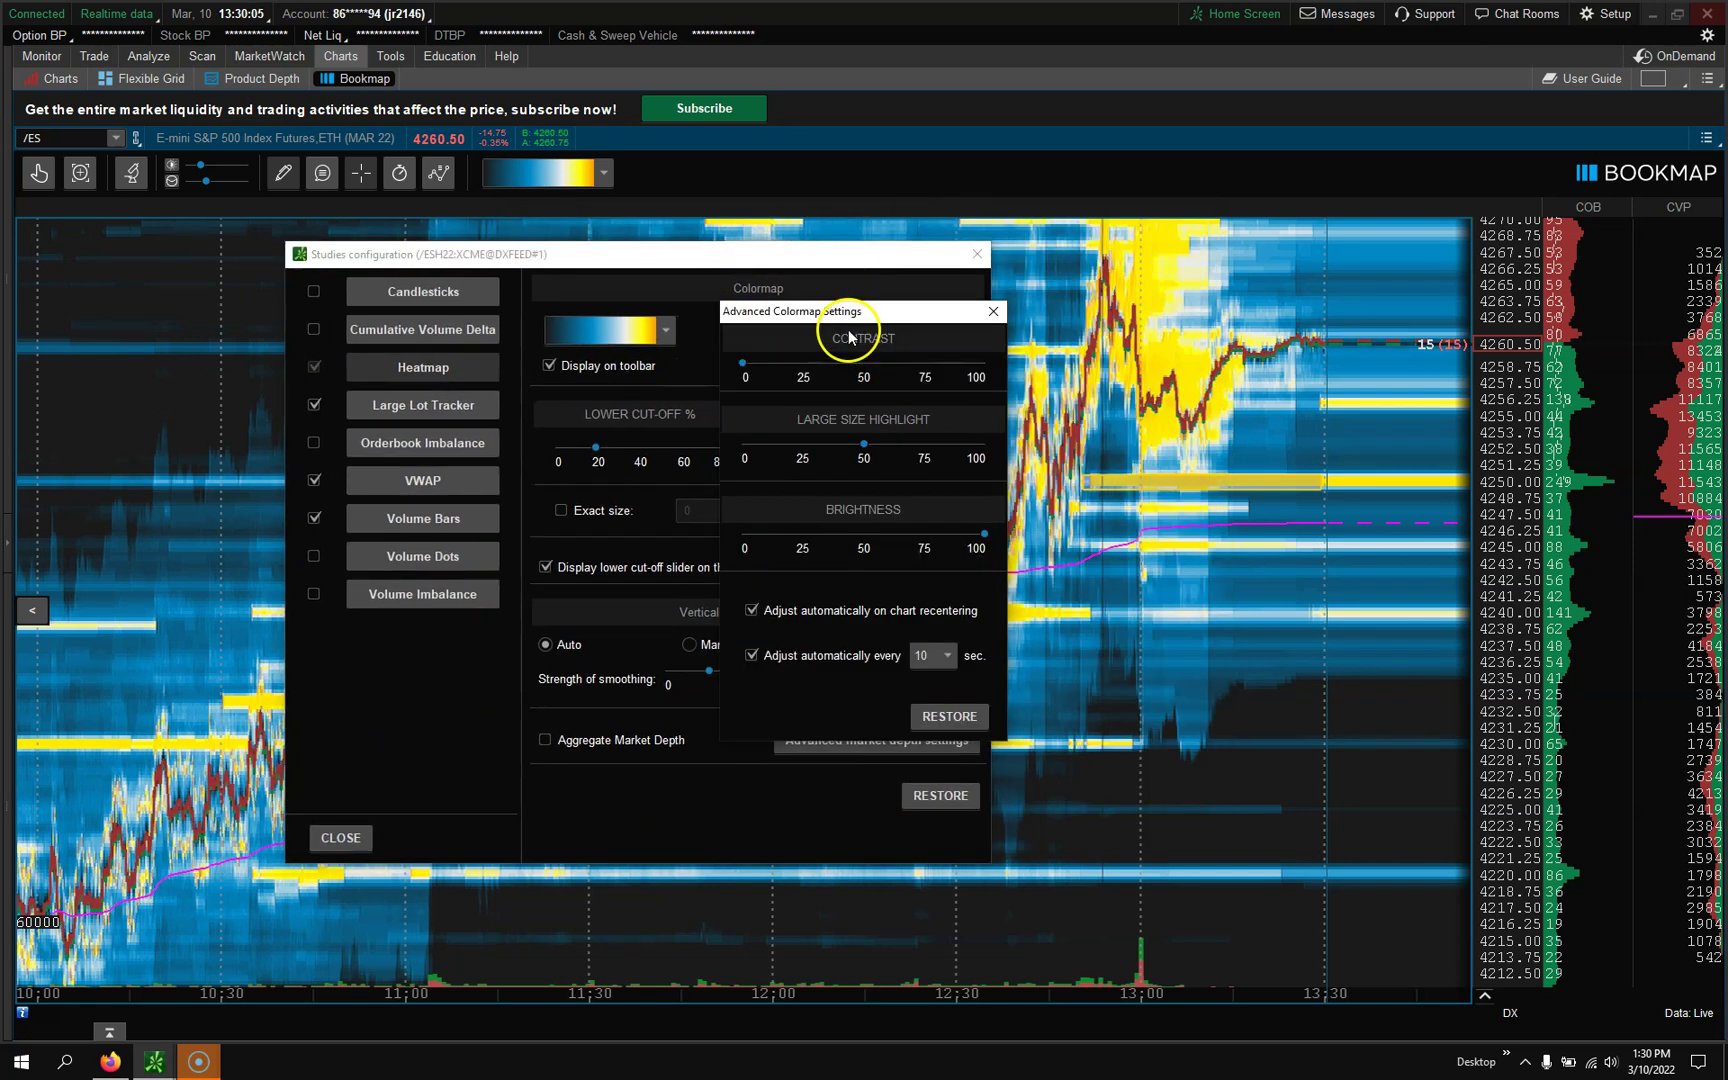
pyautogui.click(983, 319)
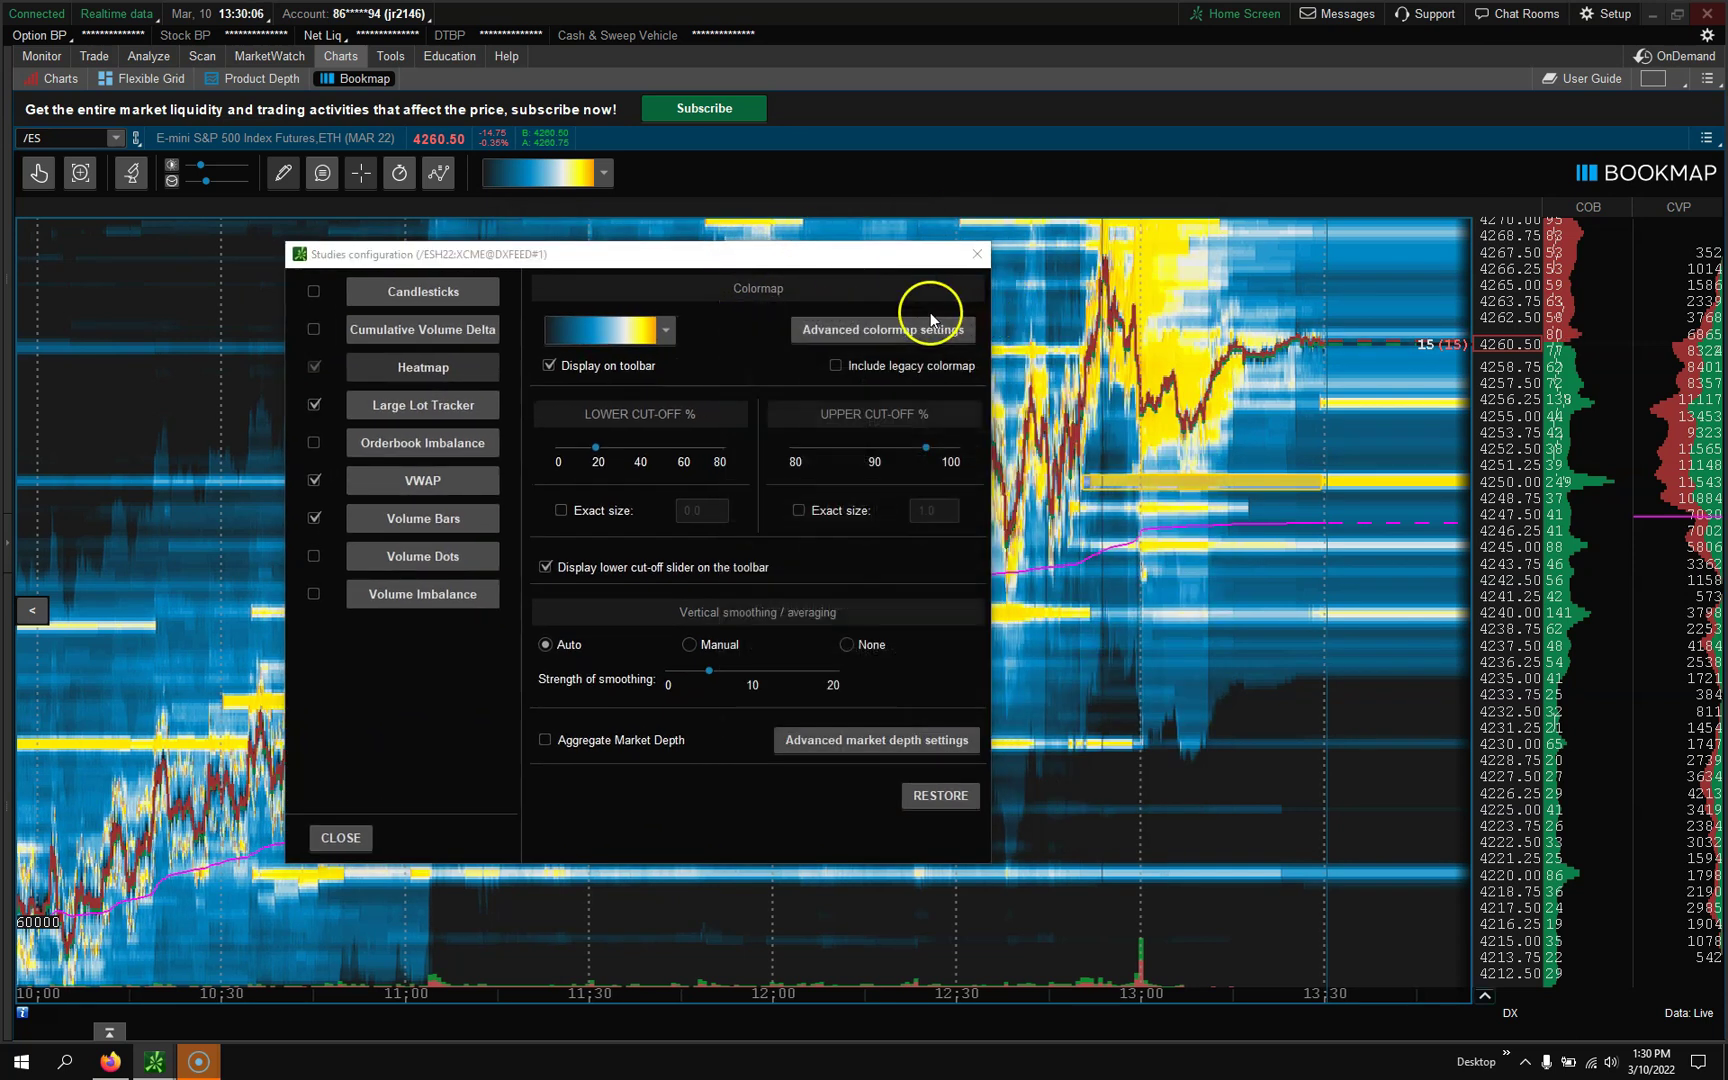
# Include legacy colormaps and select the blue-and-yellow legacy colormap, keeping it on the toolbar
pyautogui.click(836, 365)
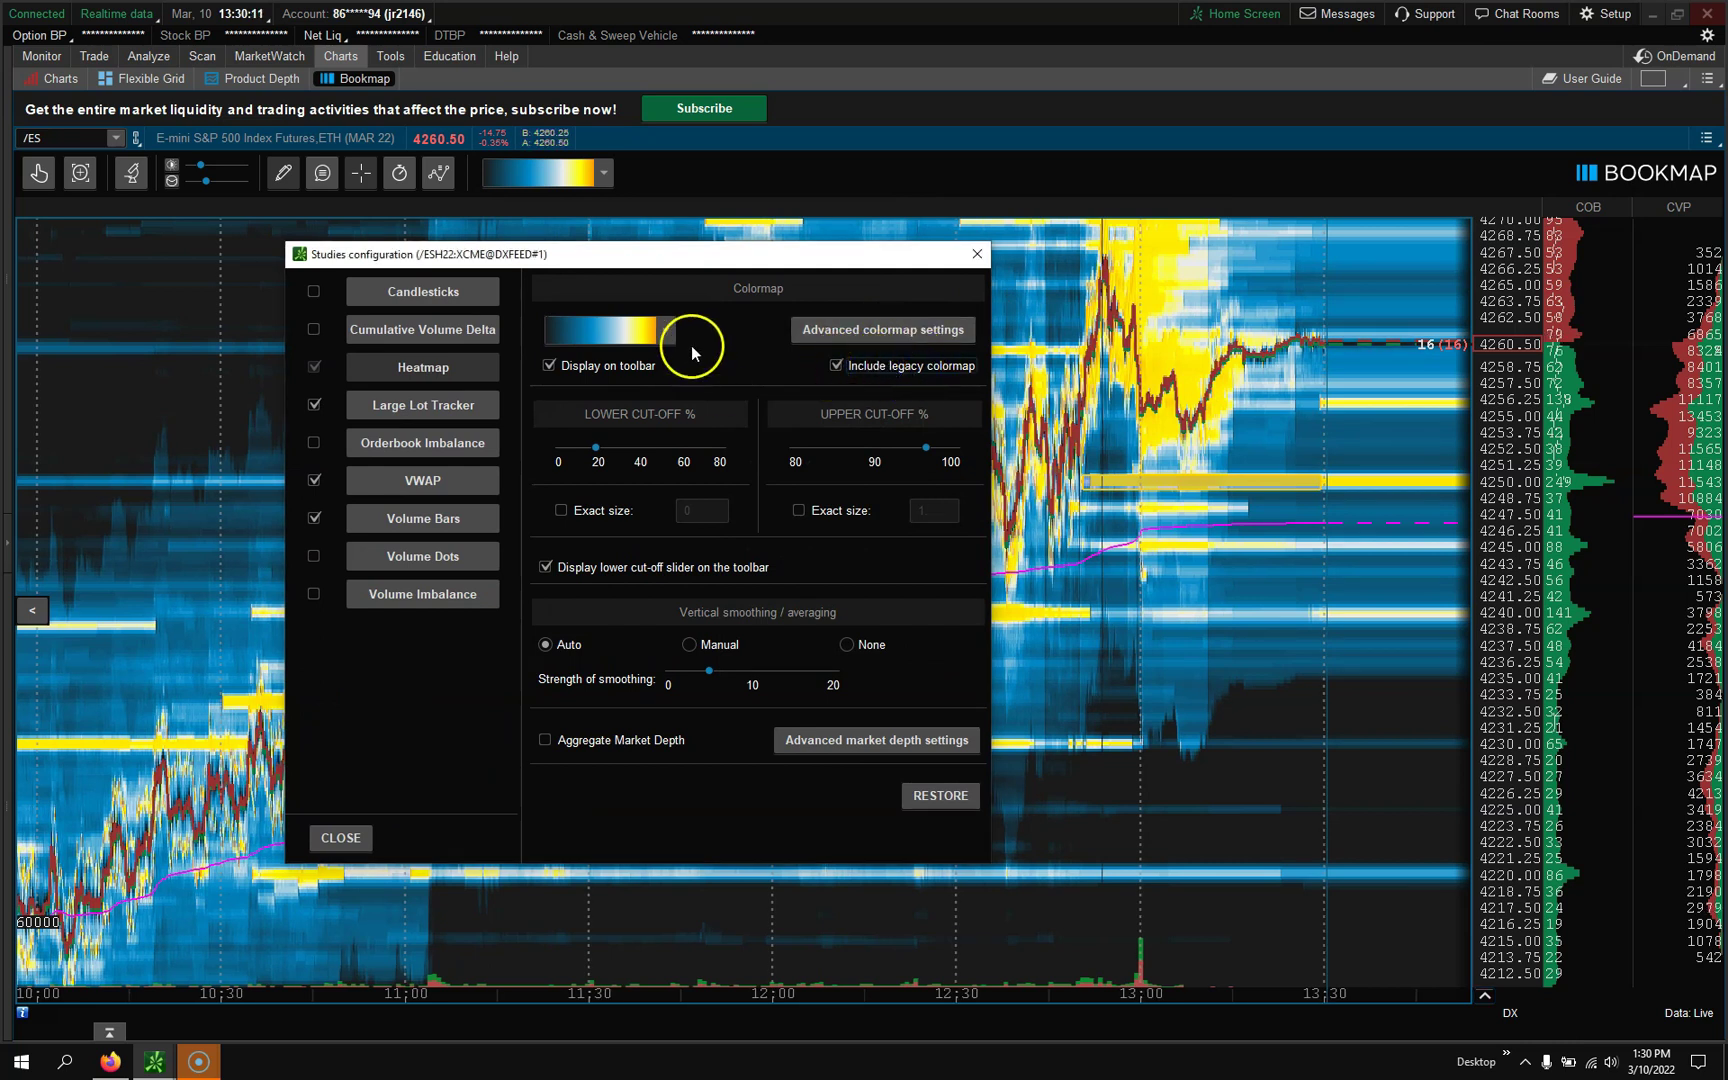
pyautogui.click(667, 332)
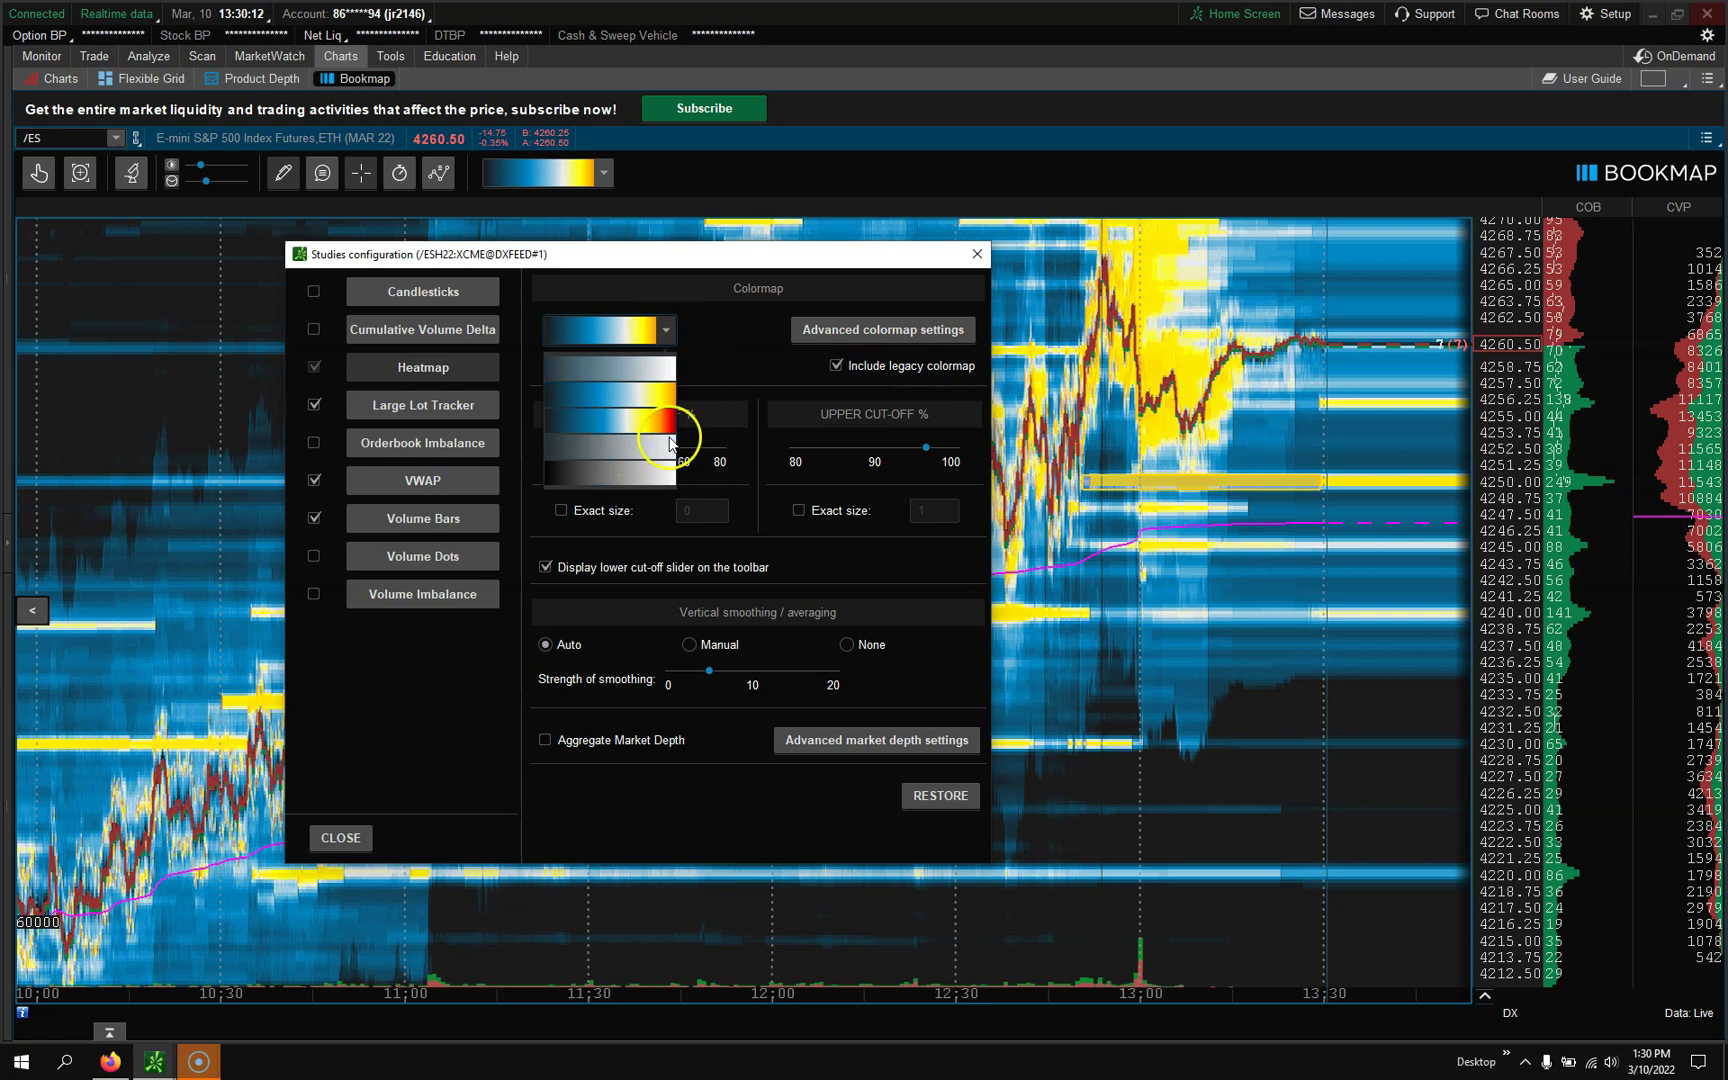
pyautogui.click(670, 335)
pyautogui.click(836, 365)
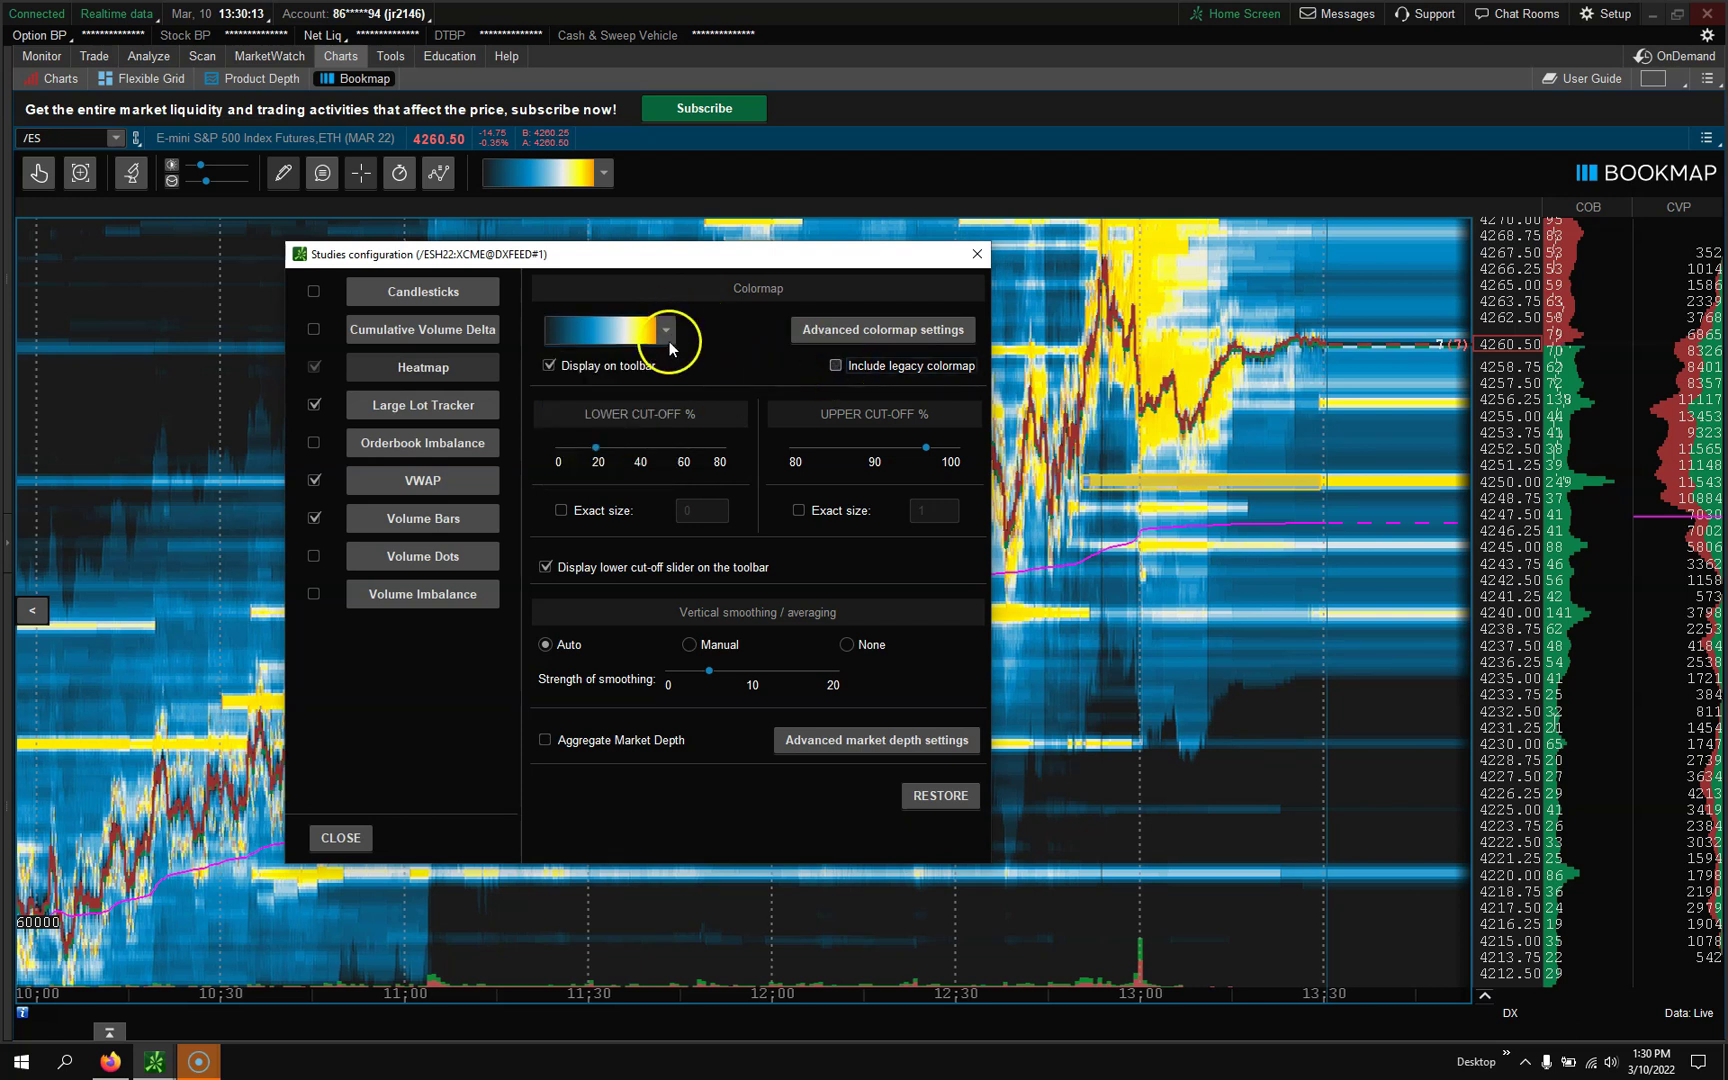
pyautogui.click(837, 365)
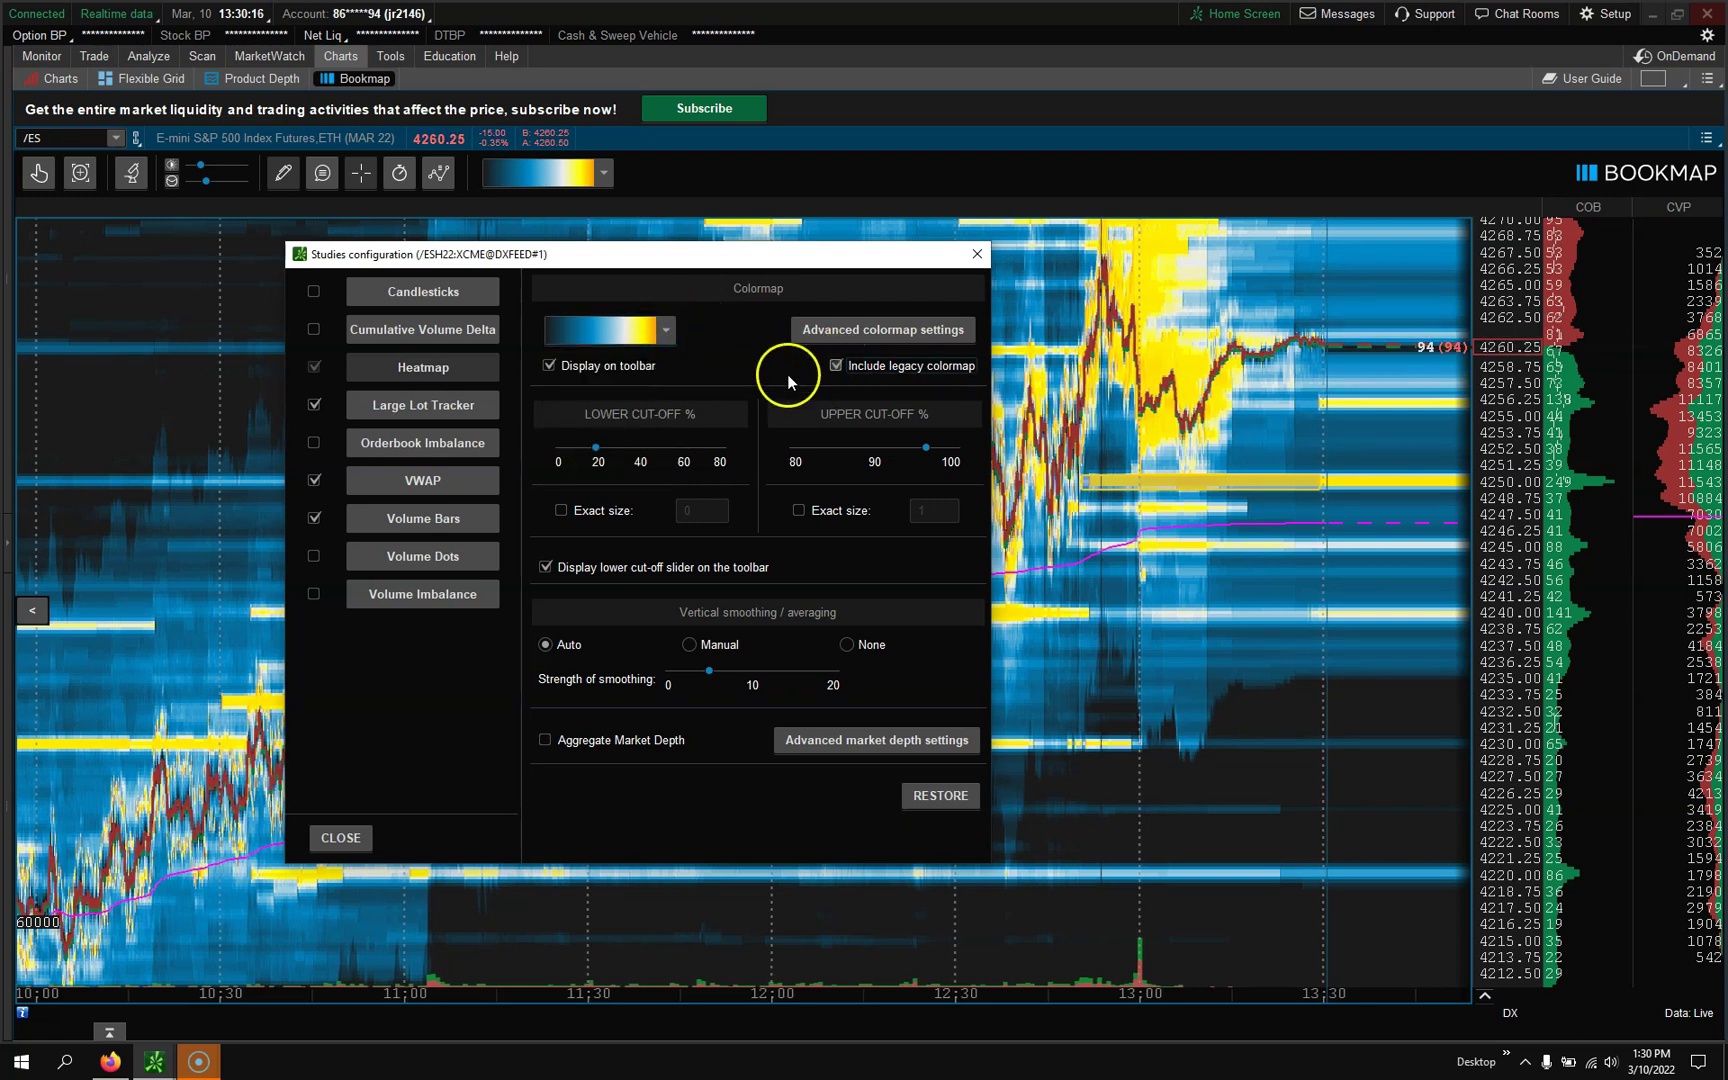
pyautogui.click(668, 340)
pyautogui.click(641, 395)
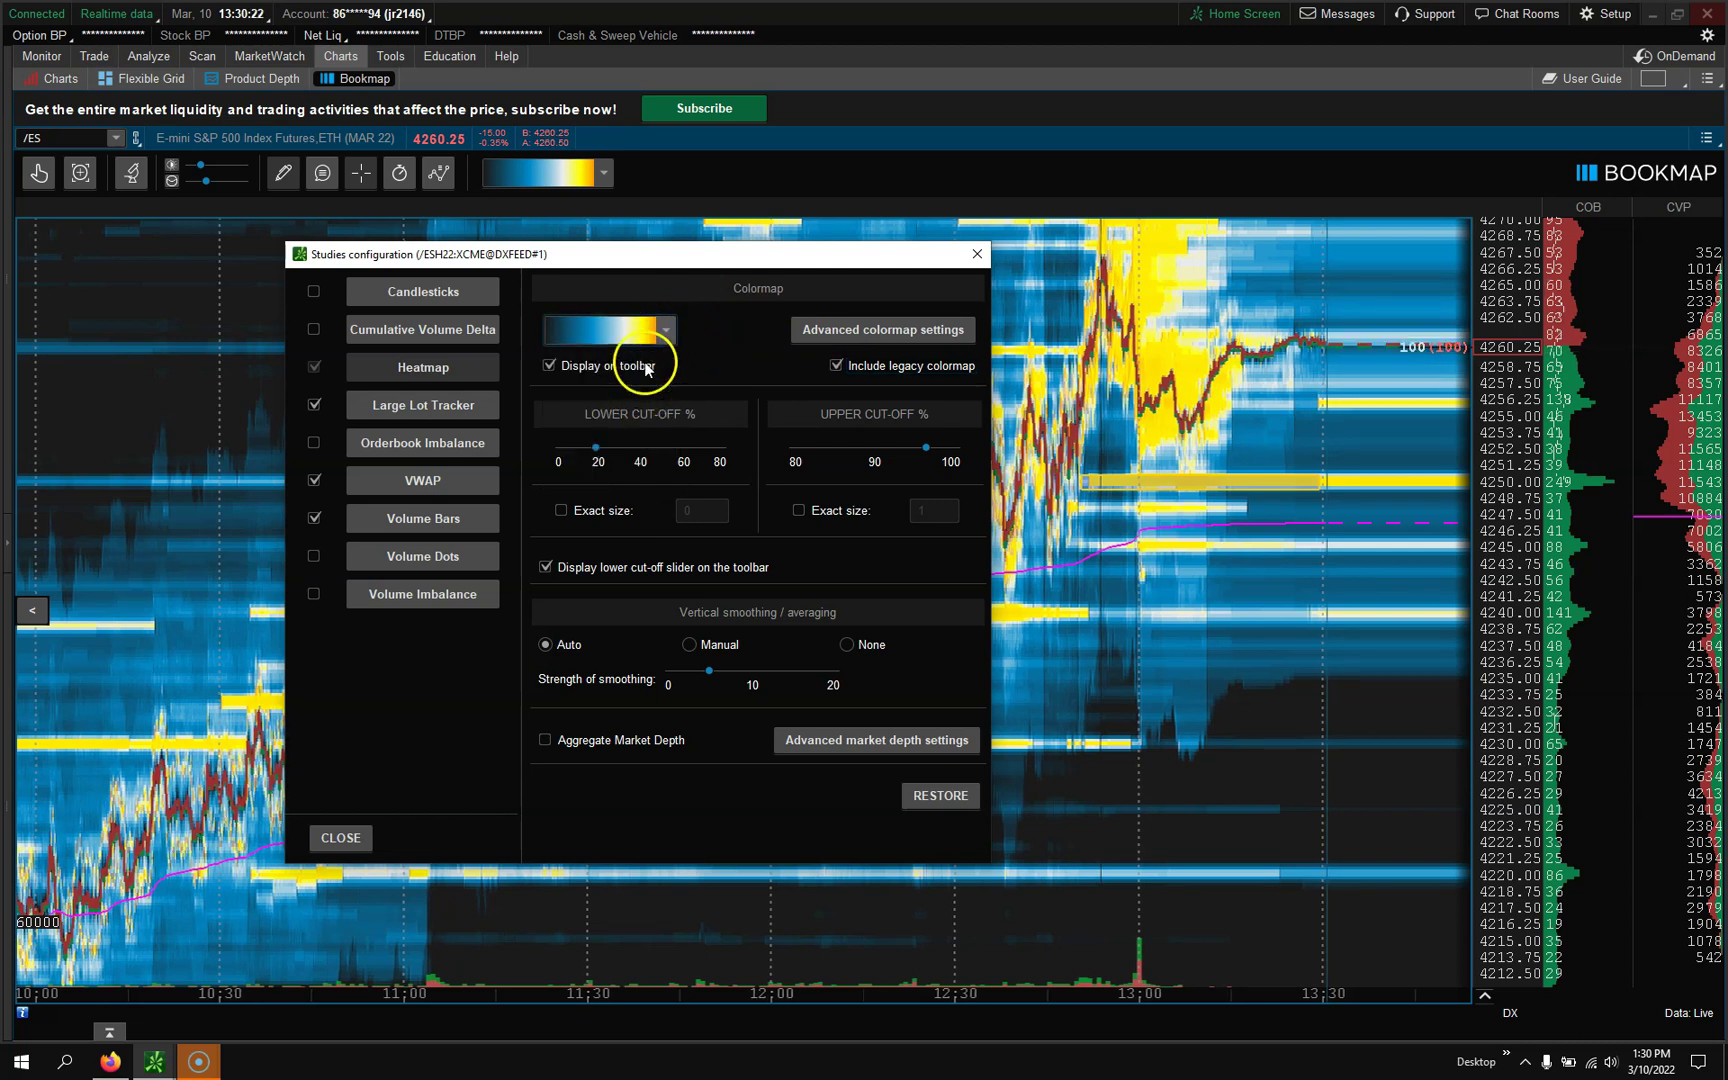
pyautogui.click(549, 366)
pyautogui.click(549, 366)
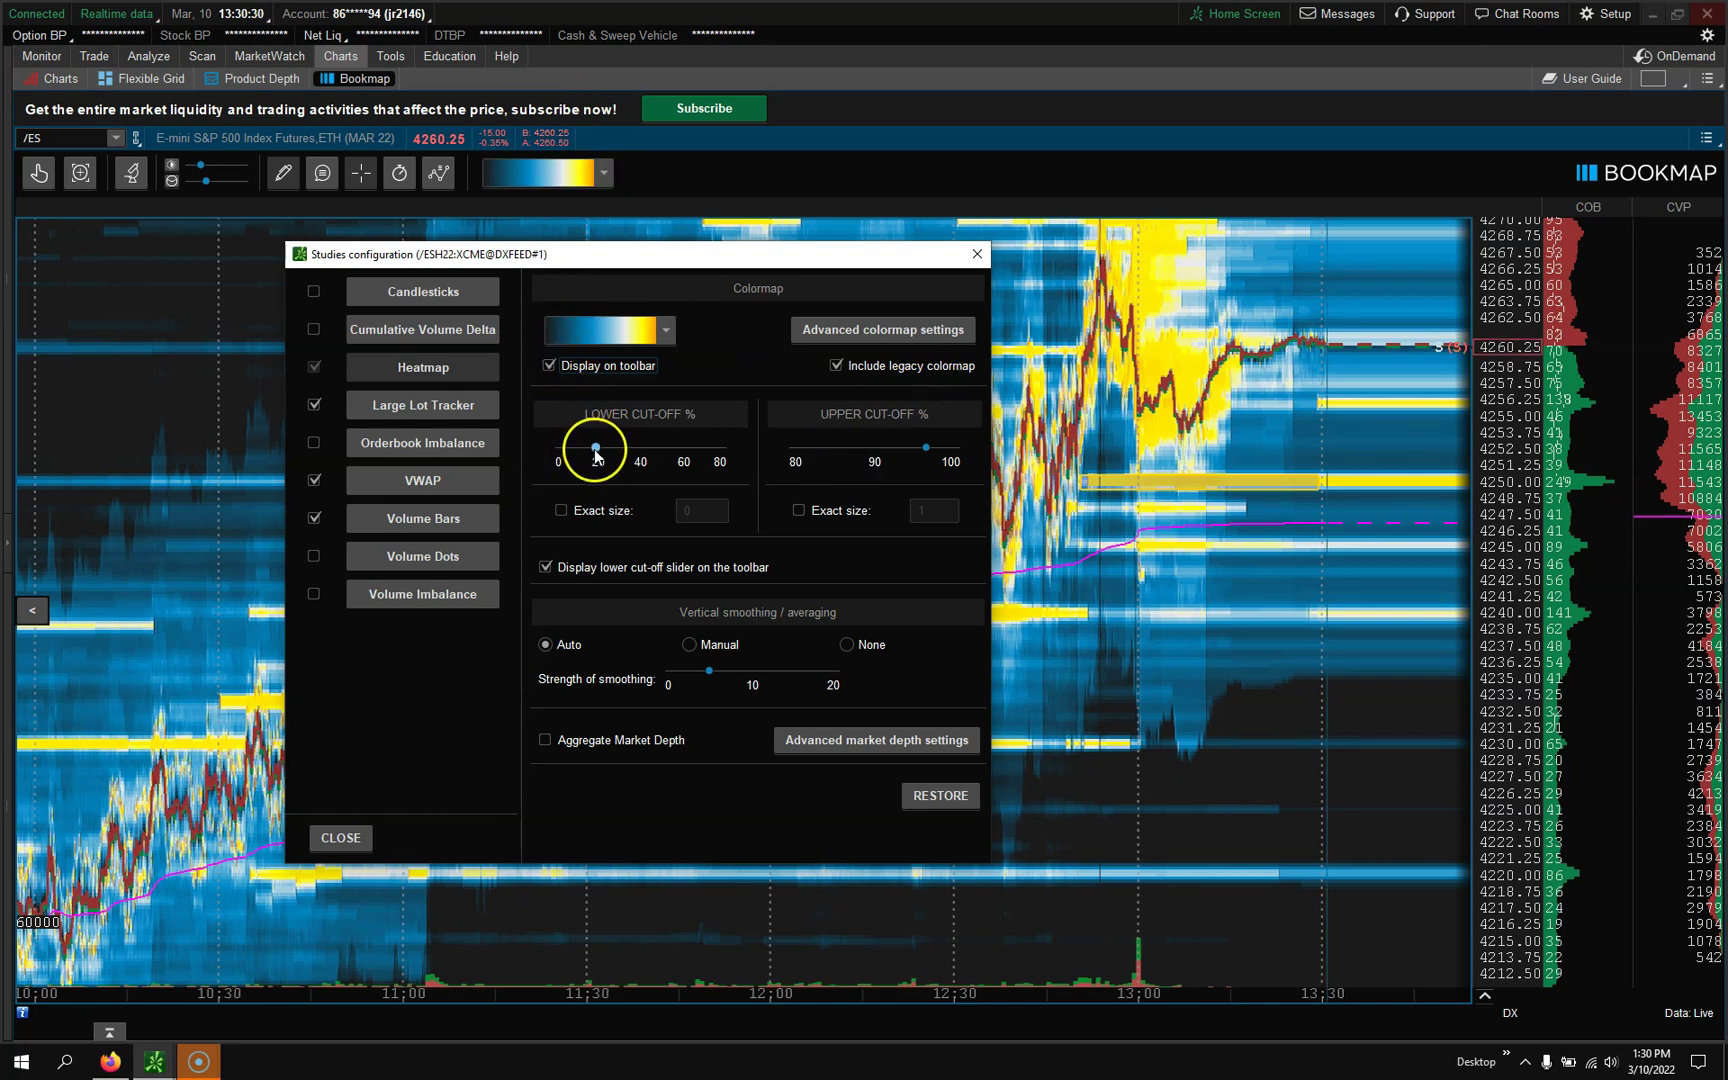
# Raise the lower cut-off to about 40% and drop the upper cut-off to 90%
pyautogui.moveTo(597, 447); pyautogui.dragTo(649, 454)
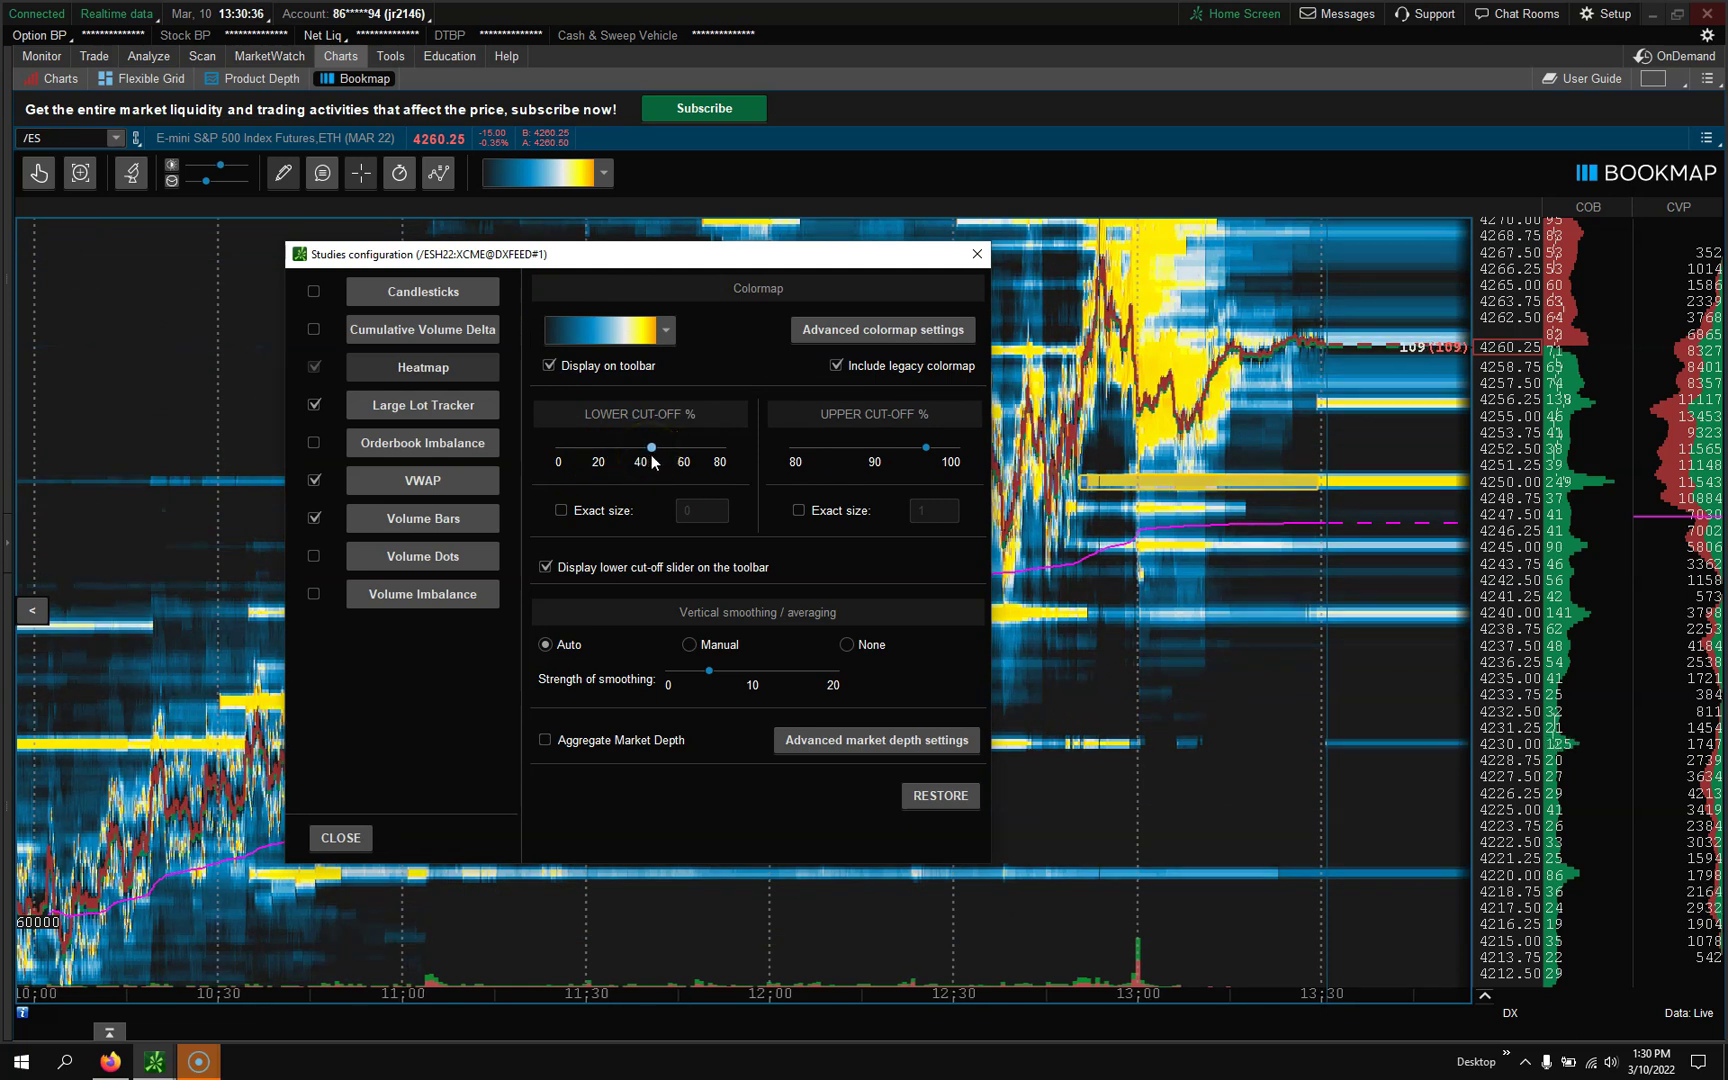
pyautogui.click(660, 457)
pyautogui.moveTo(925, 447); pyautogui.dragTo(884, 460)
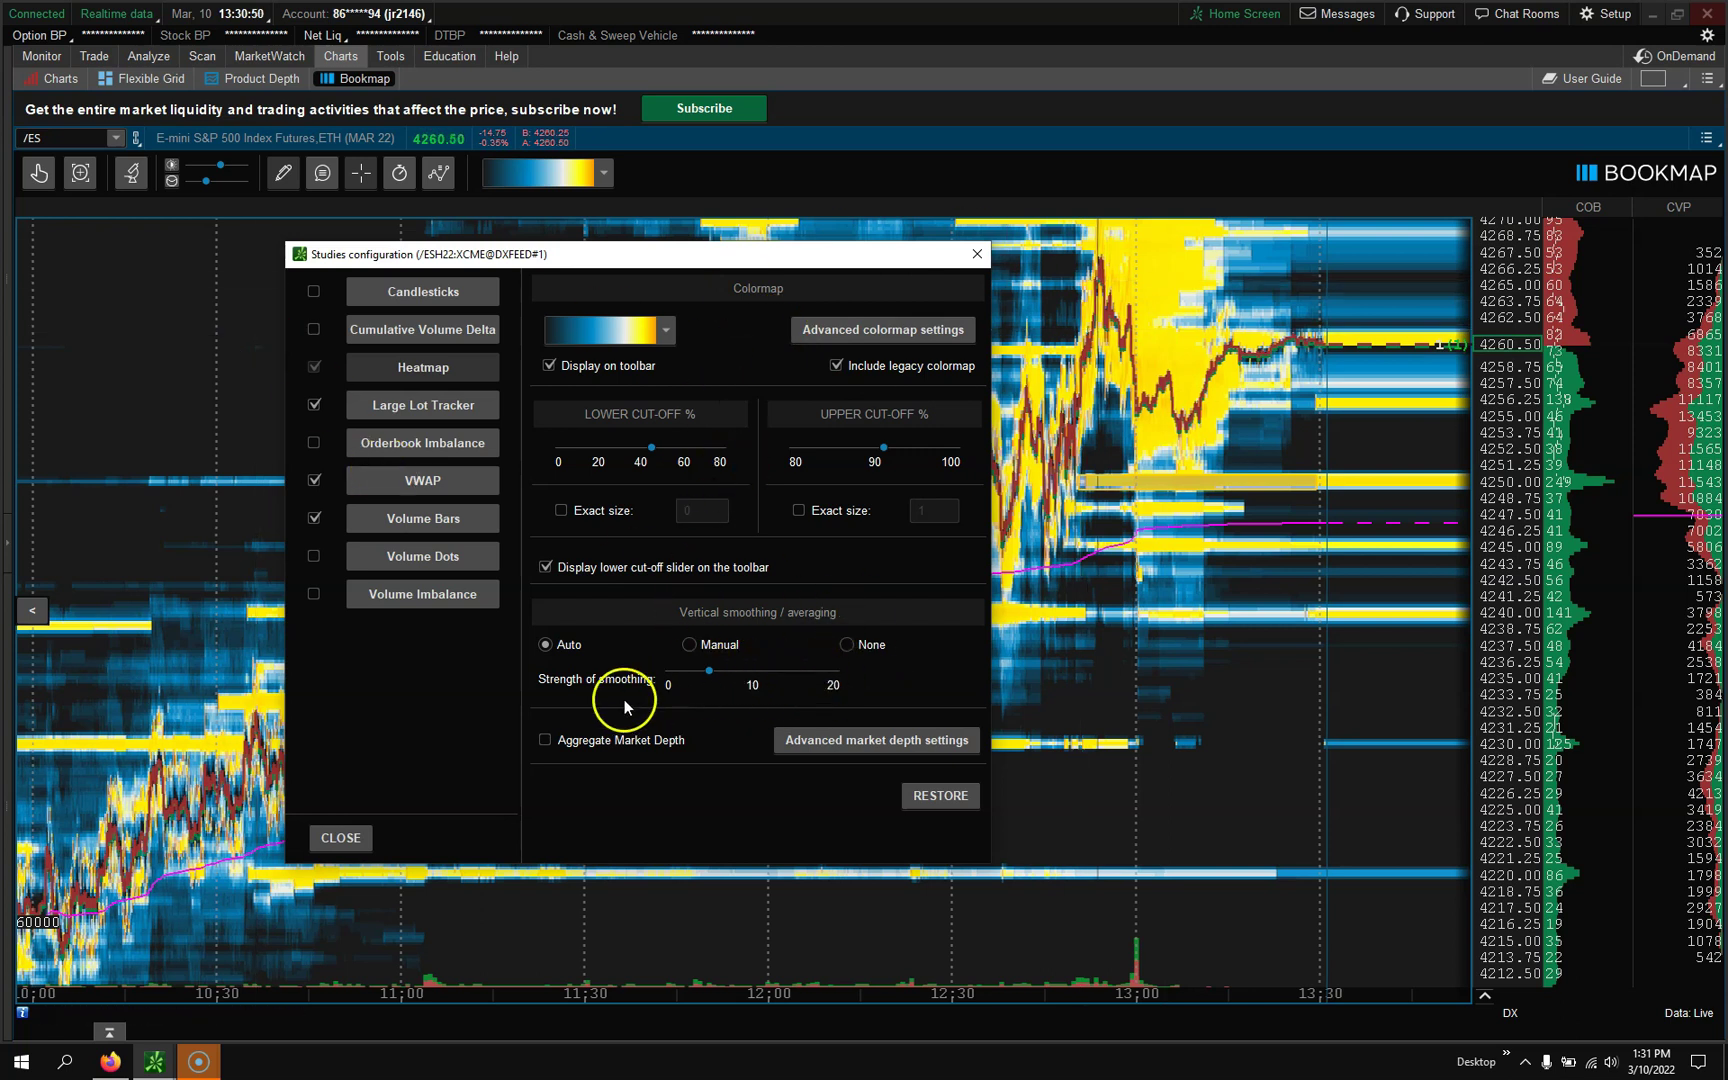
pyautogui.click(849, 741)
pyautogui.click(1074, 230)
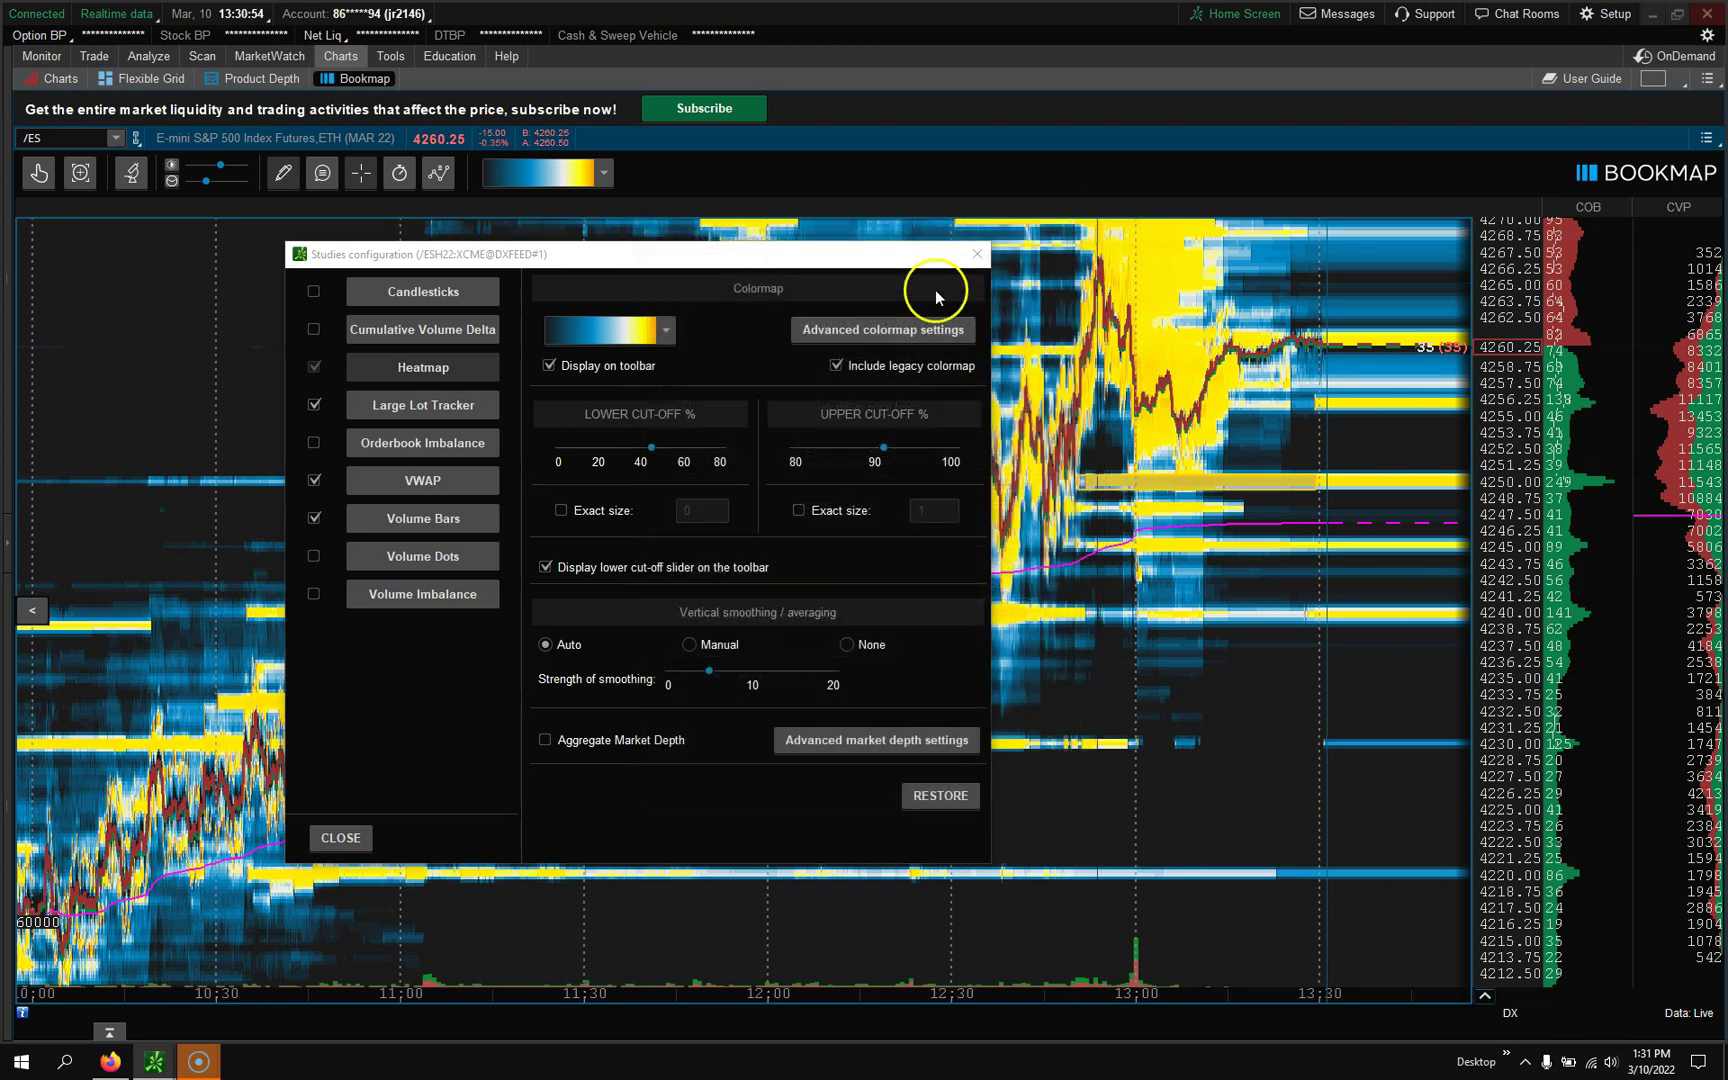
# In advanced colormap settings, set brightness 50, large size highlight 25 and contrast 0
pyautogui.click(856, 336)
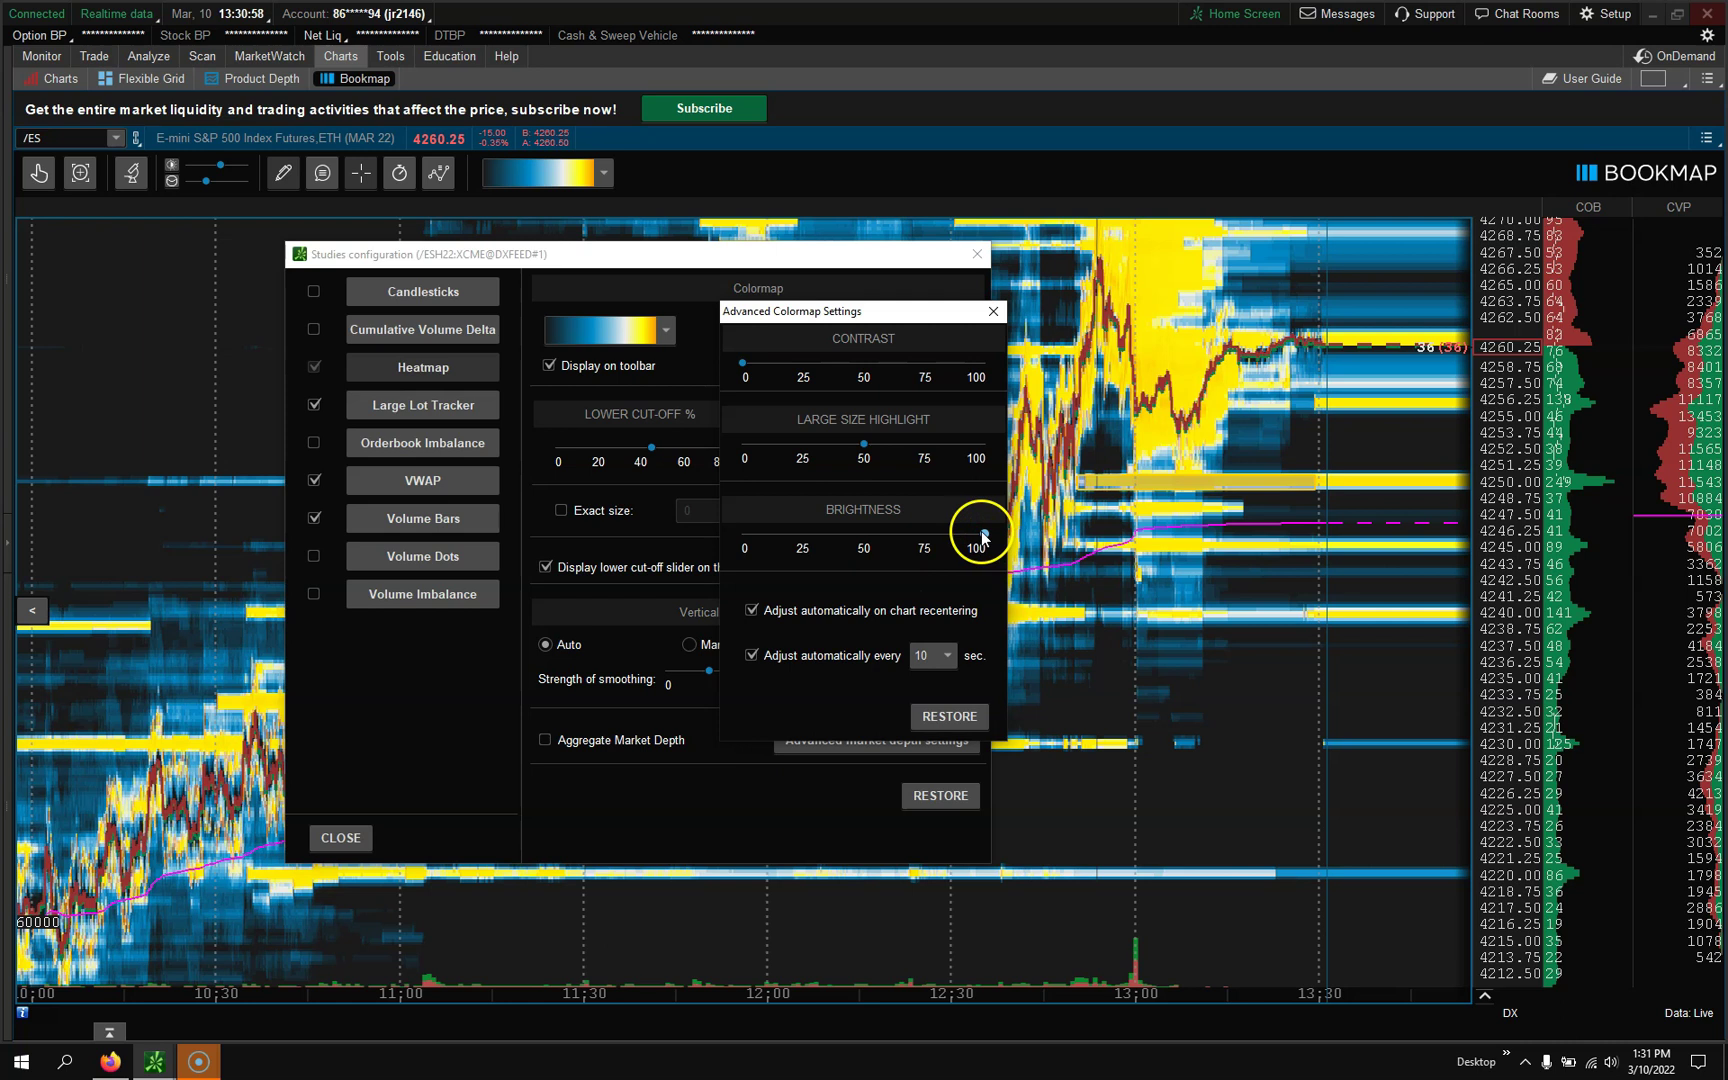
pyautogui.moveTo(981, 558); pyautogui.dragTo(865, 553)
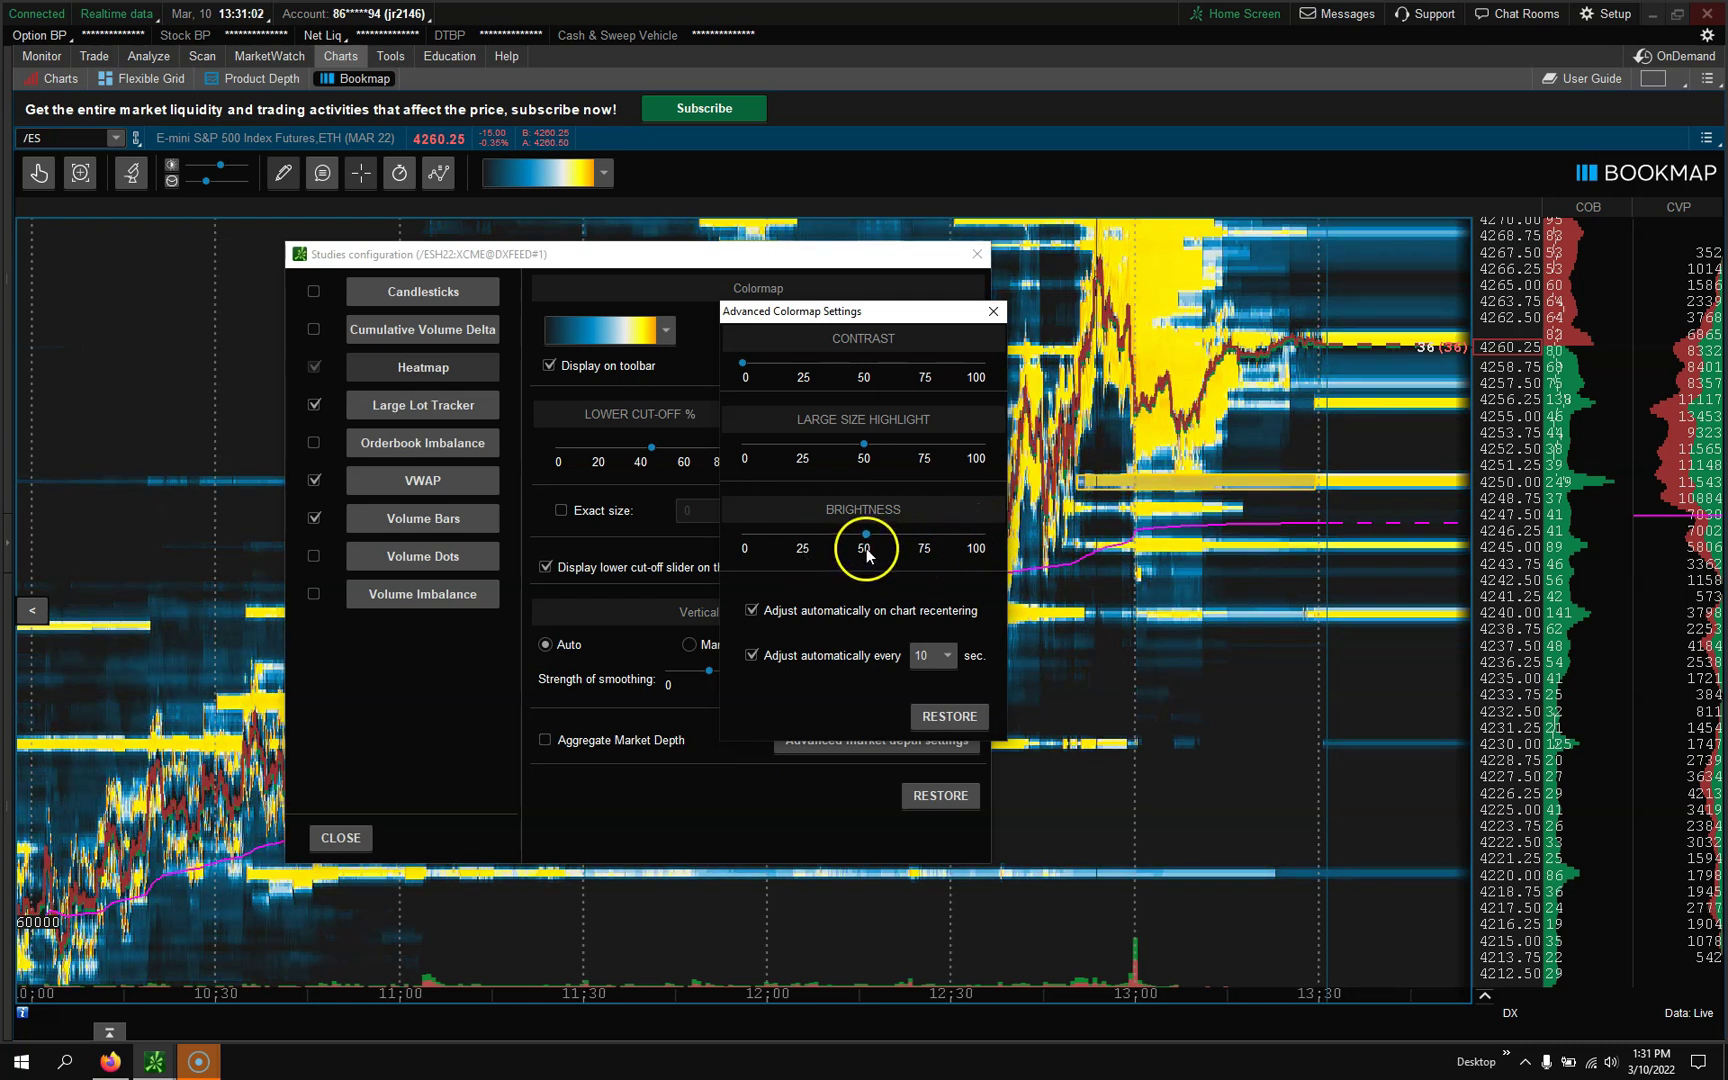
pyautogui.moveTo(865, 447); pyautogui.dragTo(762, 444)
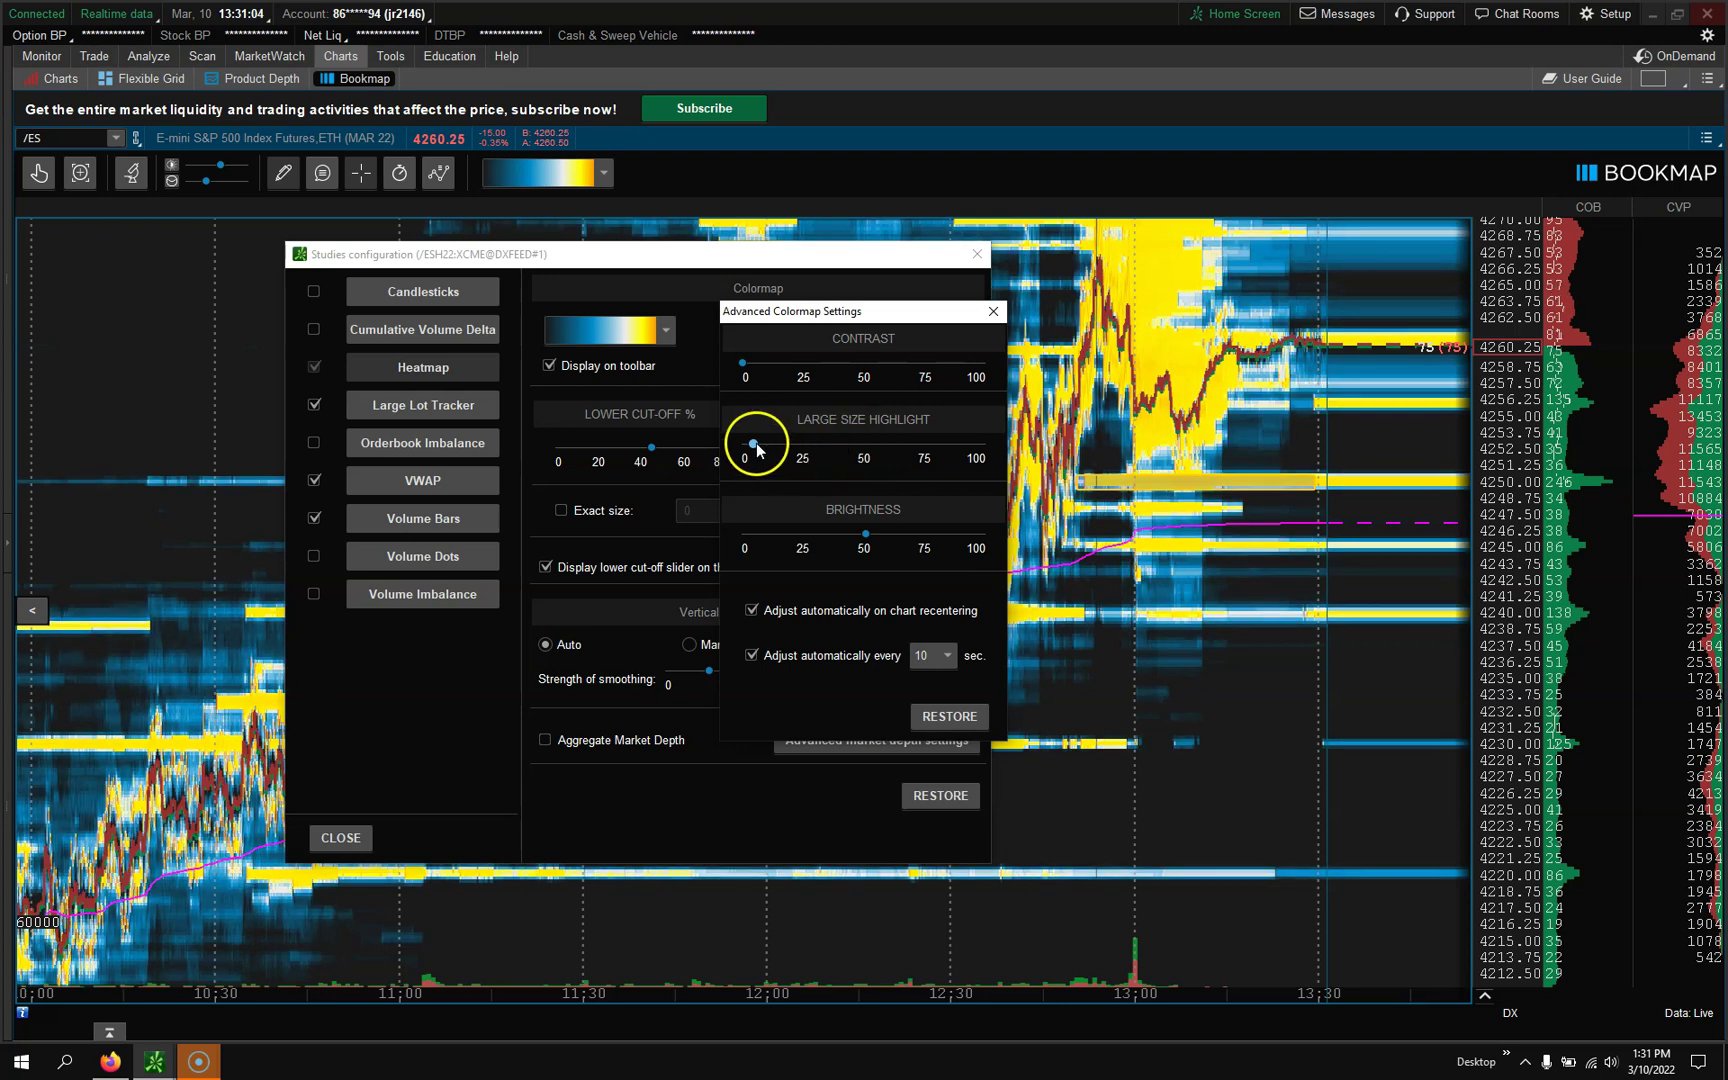
pyautogui.moveTo(770, 450); pyautogui.dragTo(811, 462)
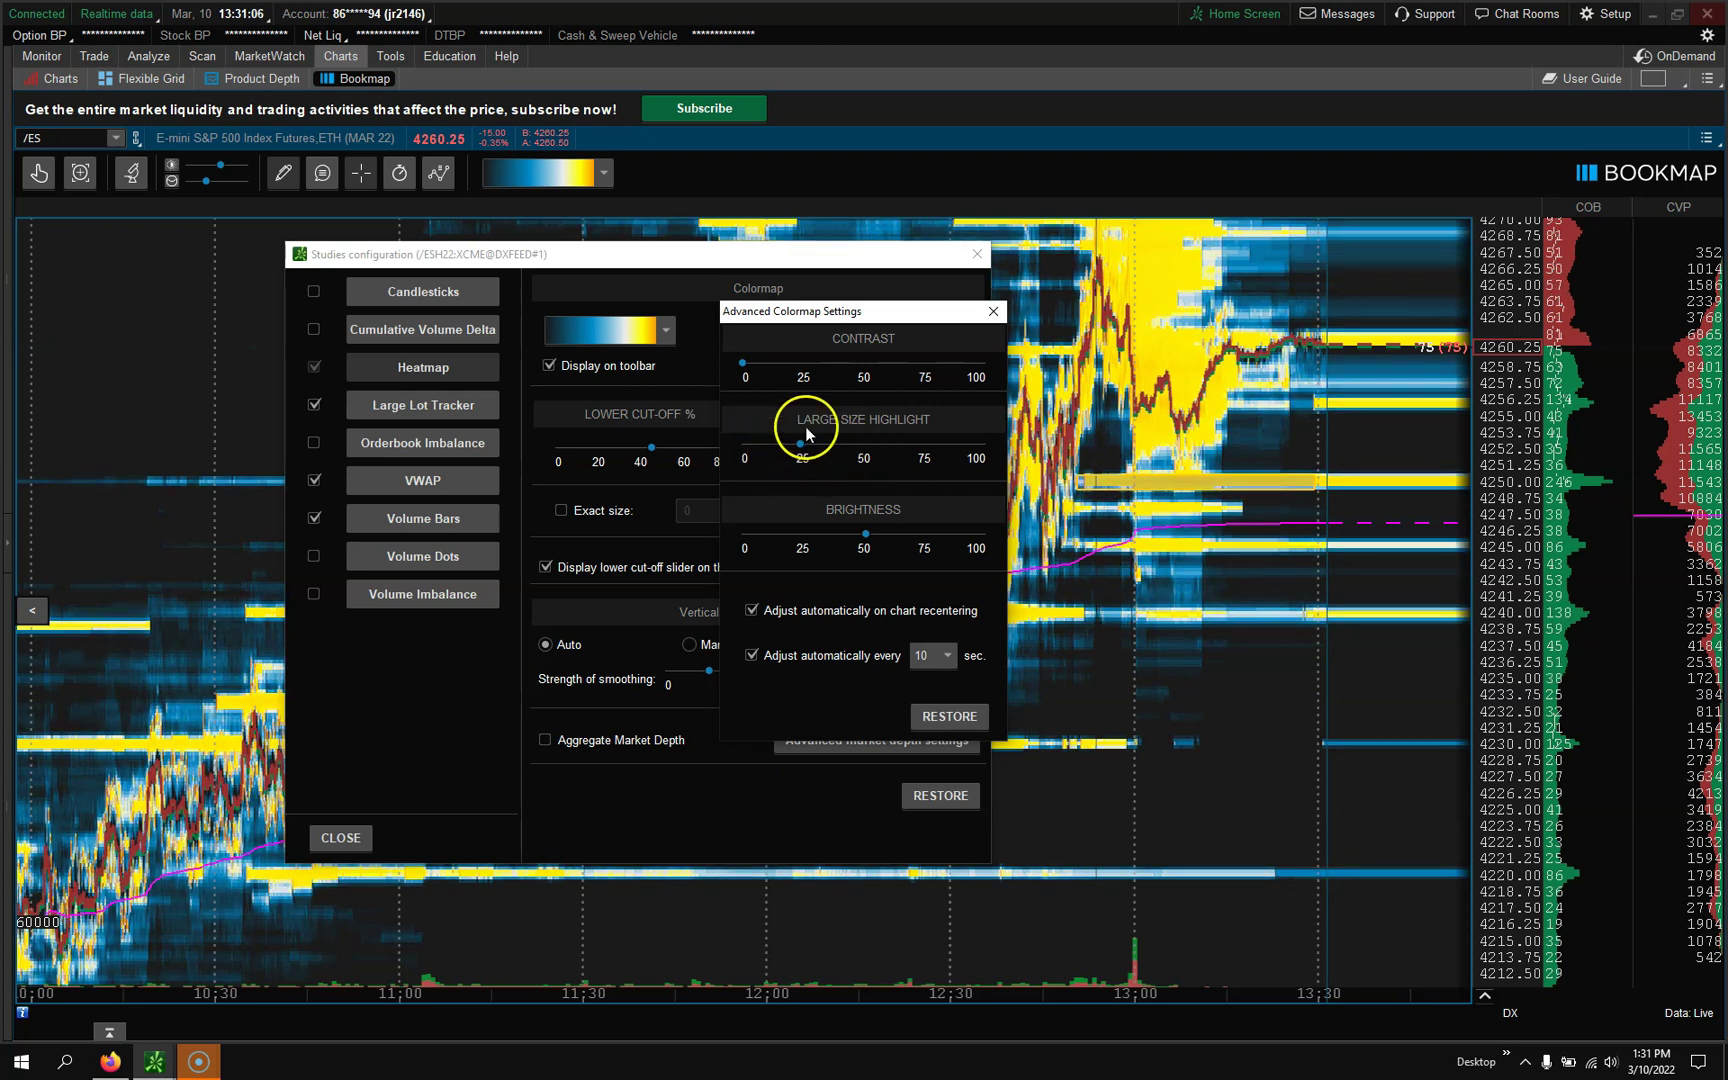
pyautogui.moveTo(757, 366)
pyautogui.mouseDown()
pyautogui.moveTo(969, 372)
pyautogui.moveTo(748, 375)
pyautogui.mouseUp()
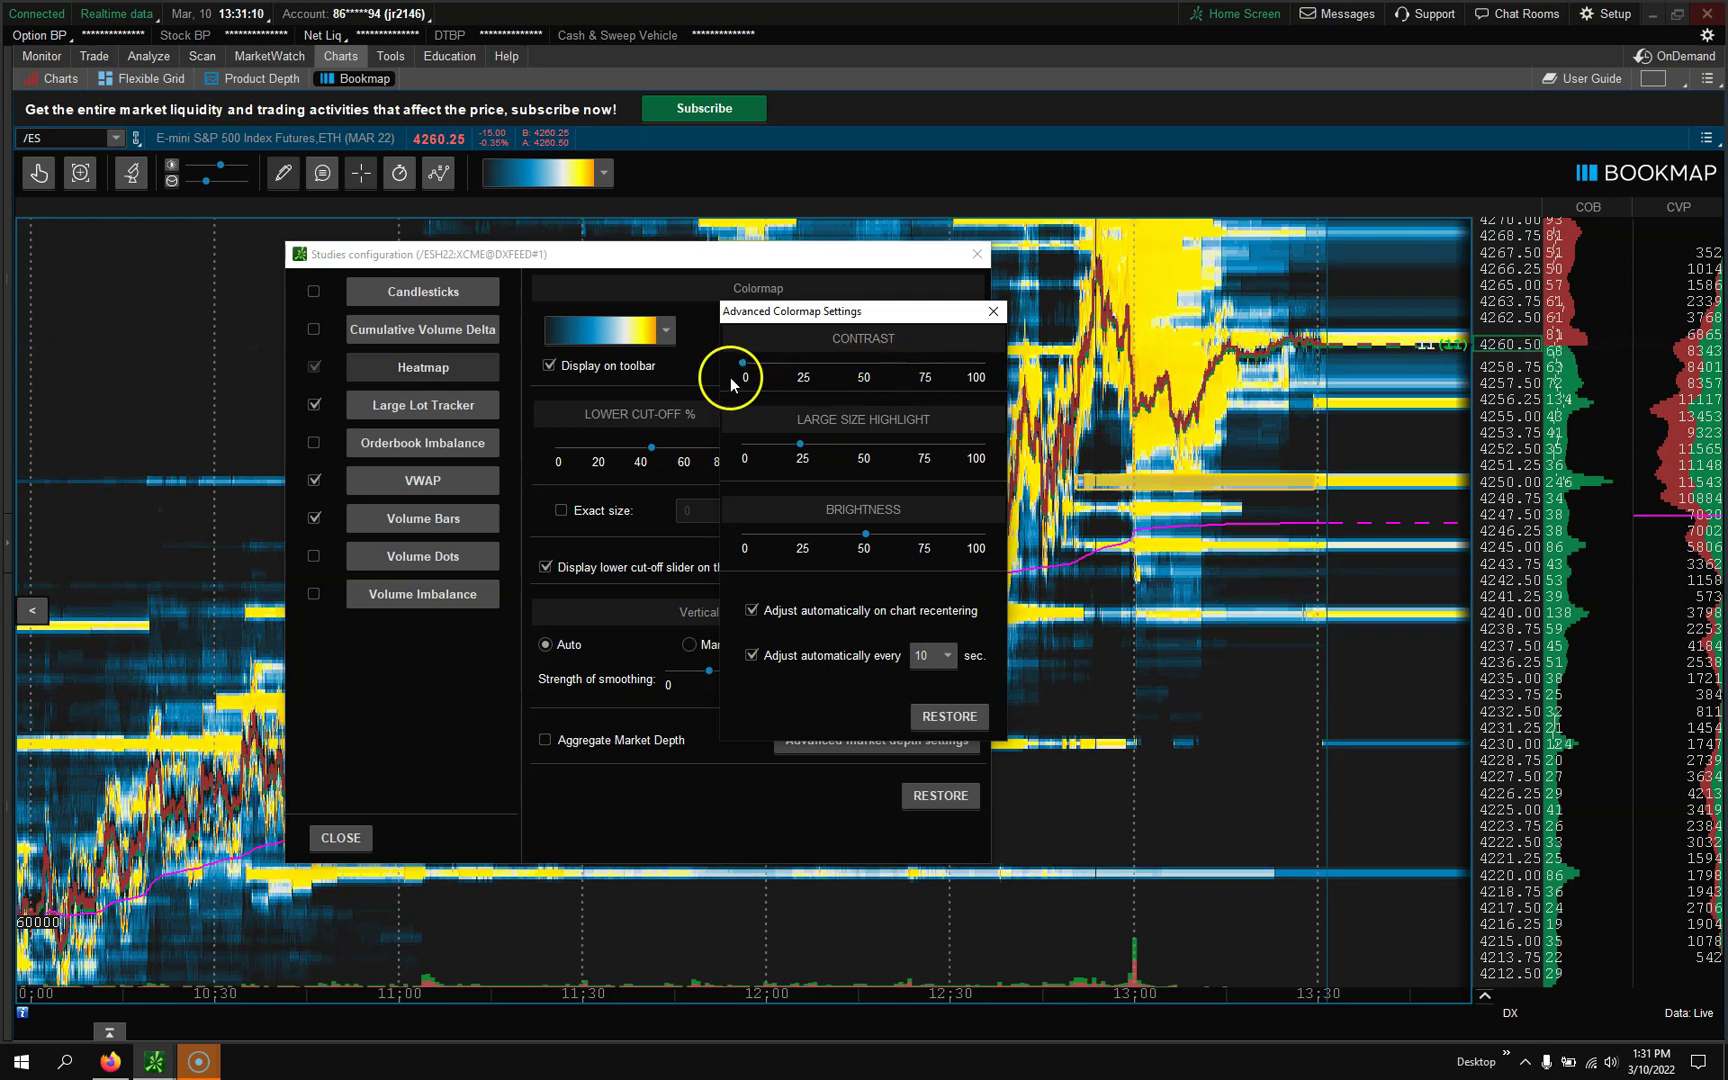
pyautogui.click(993, 313)
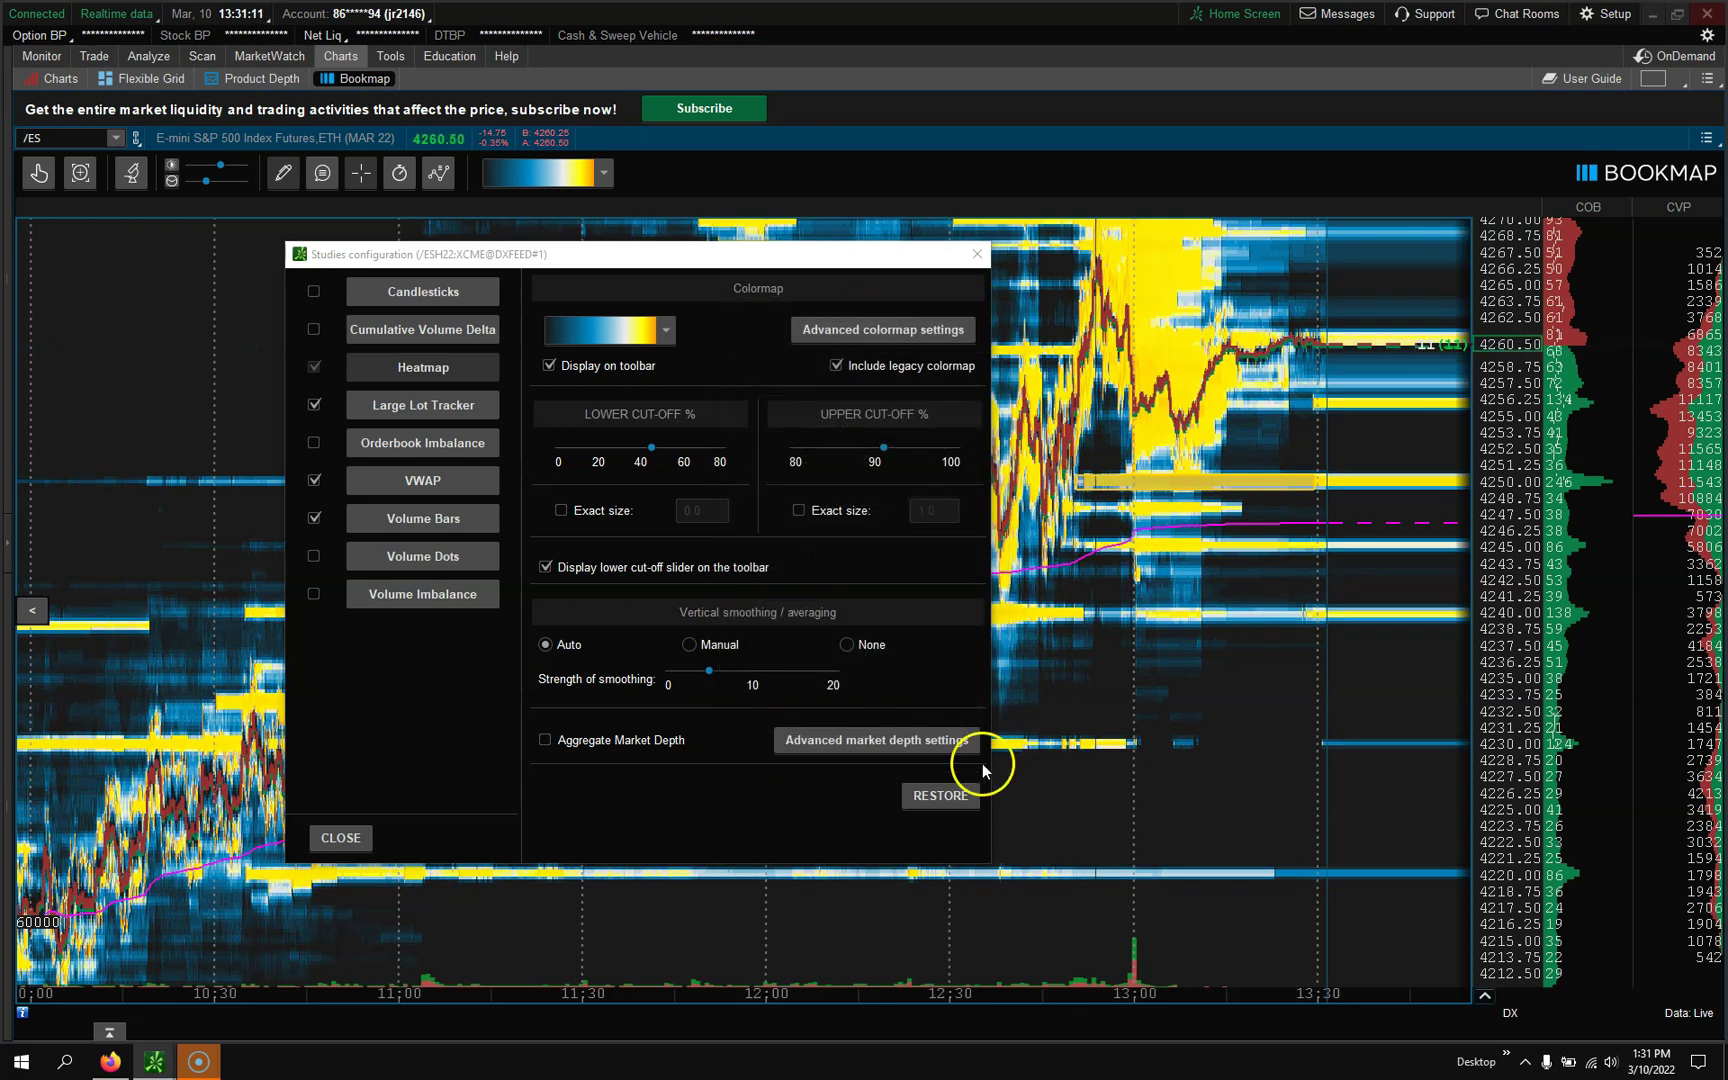
# Close the Studies configuration window
pyautogui.click(977, 256)
pyautogui.scroll(5, 960, 500)
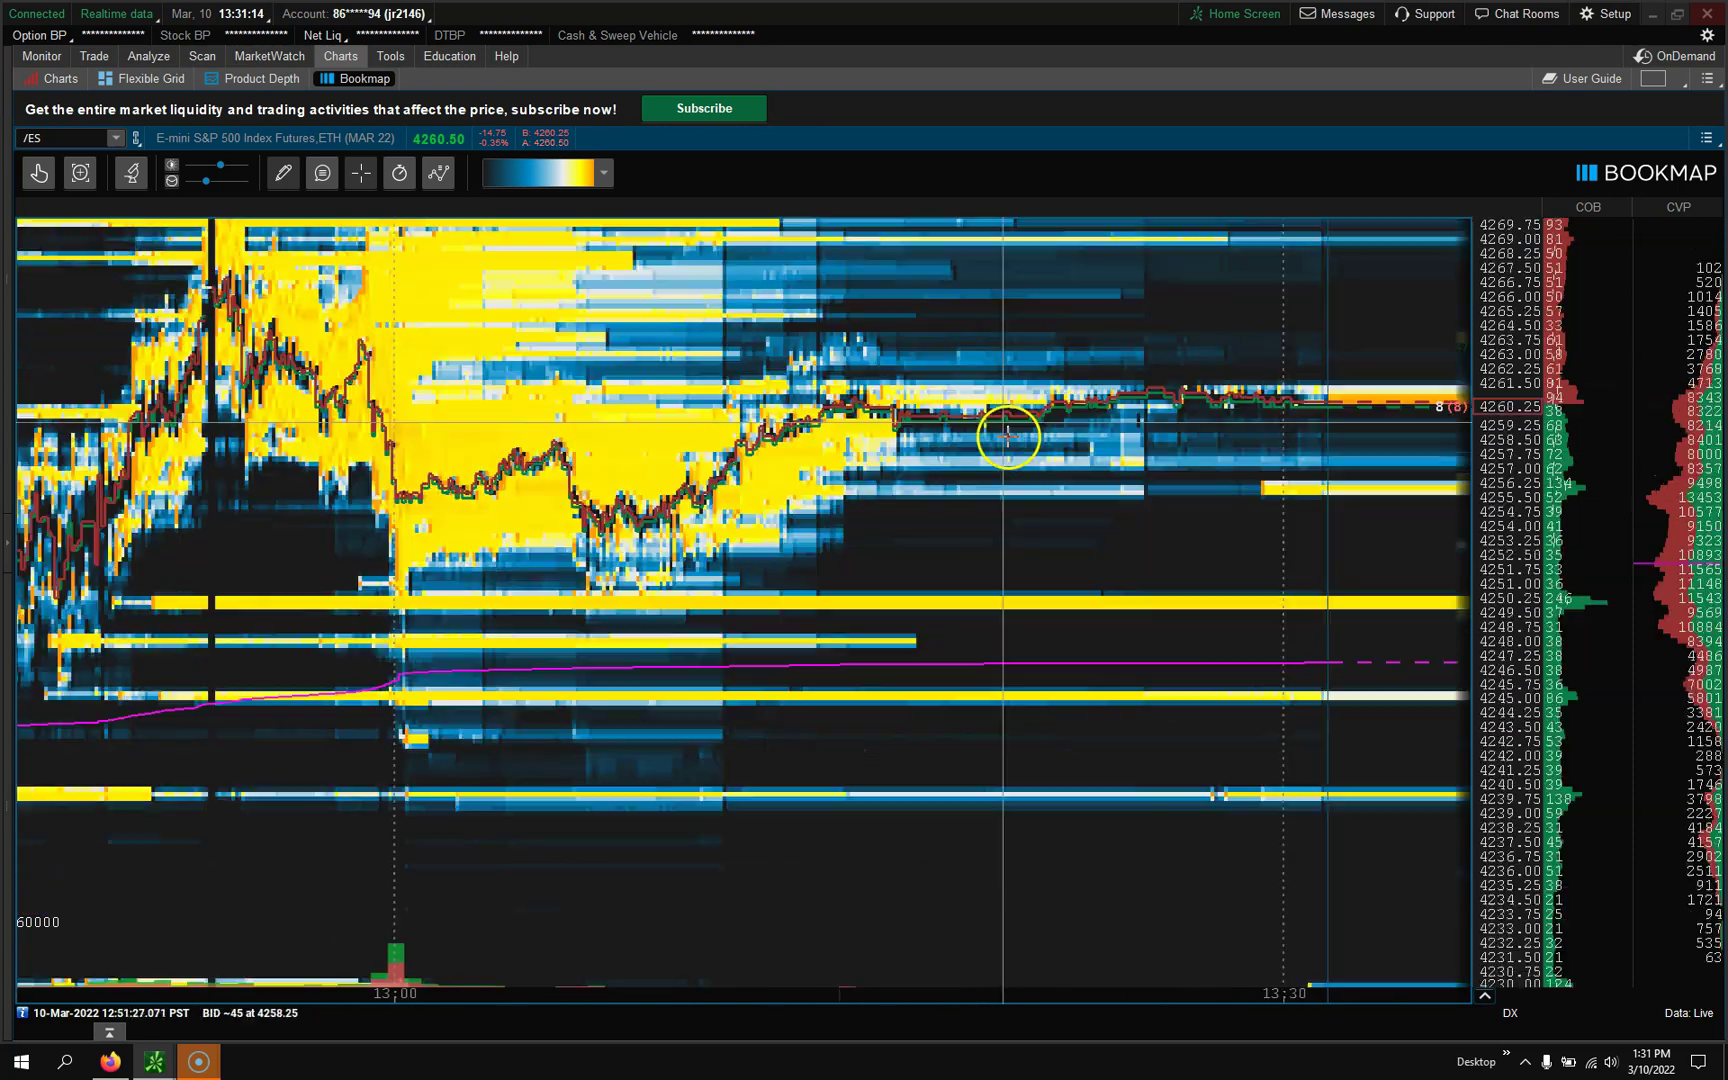
pyautogui.scroll(-5, 733, 444)
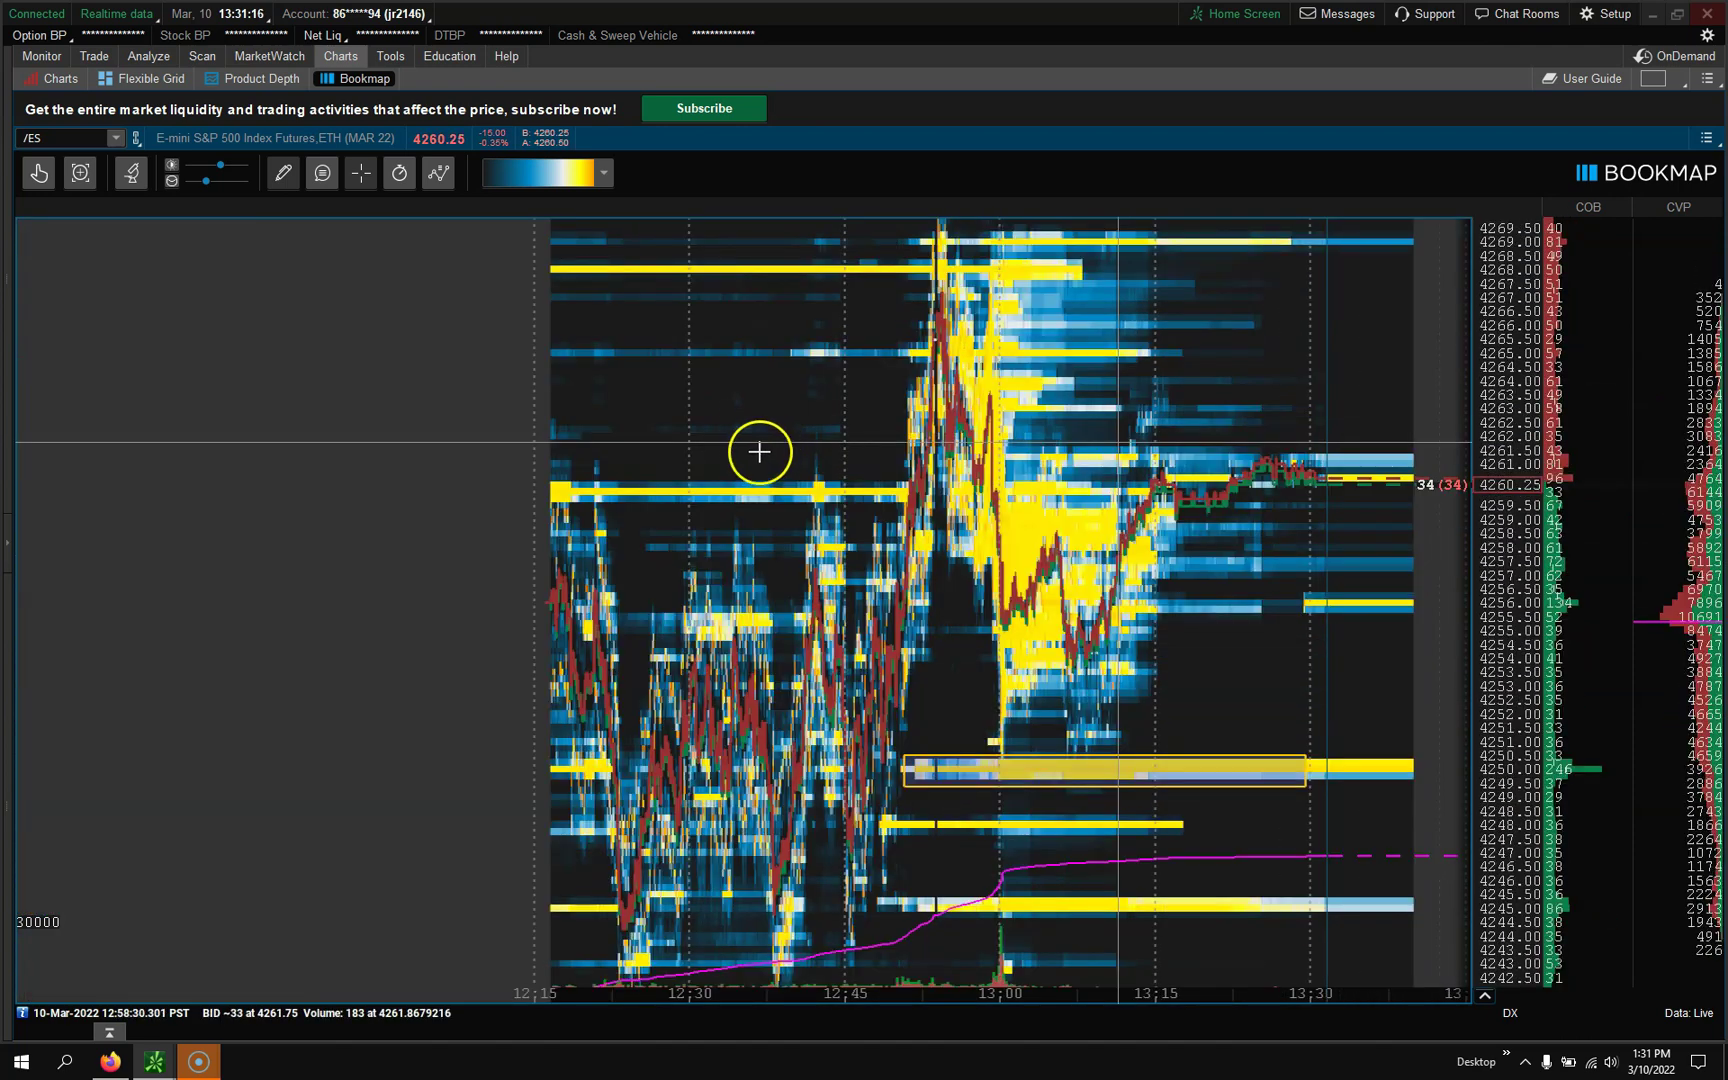
pyautogui.scroll(3, 765, 460)
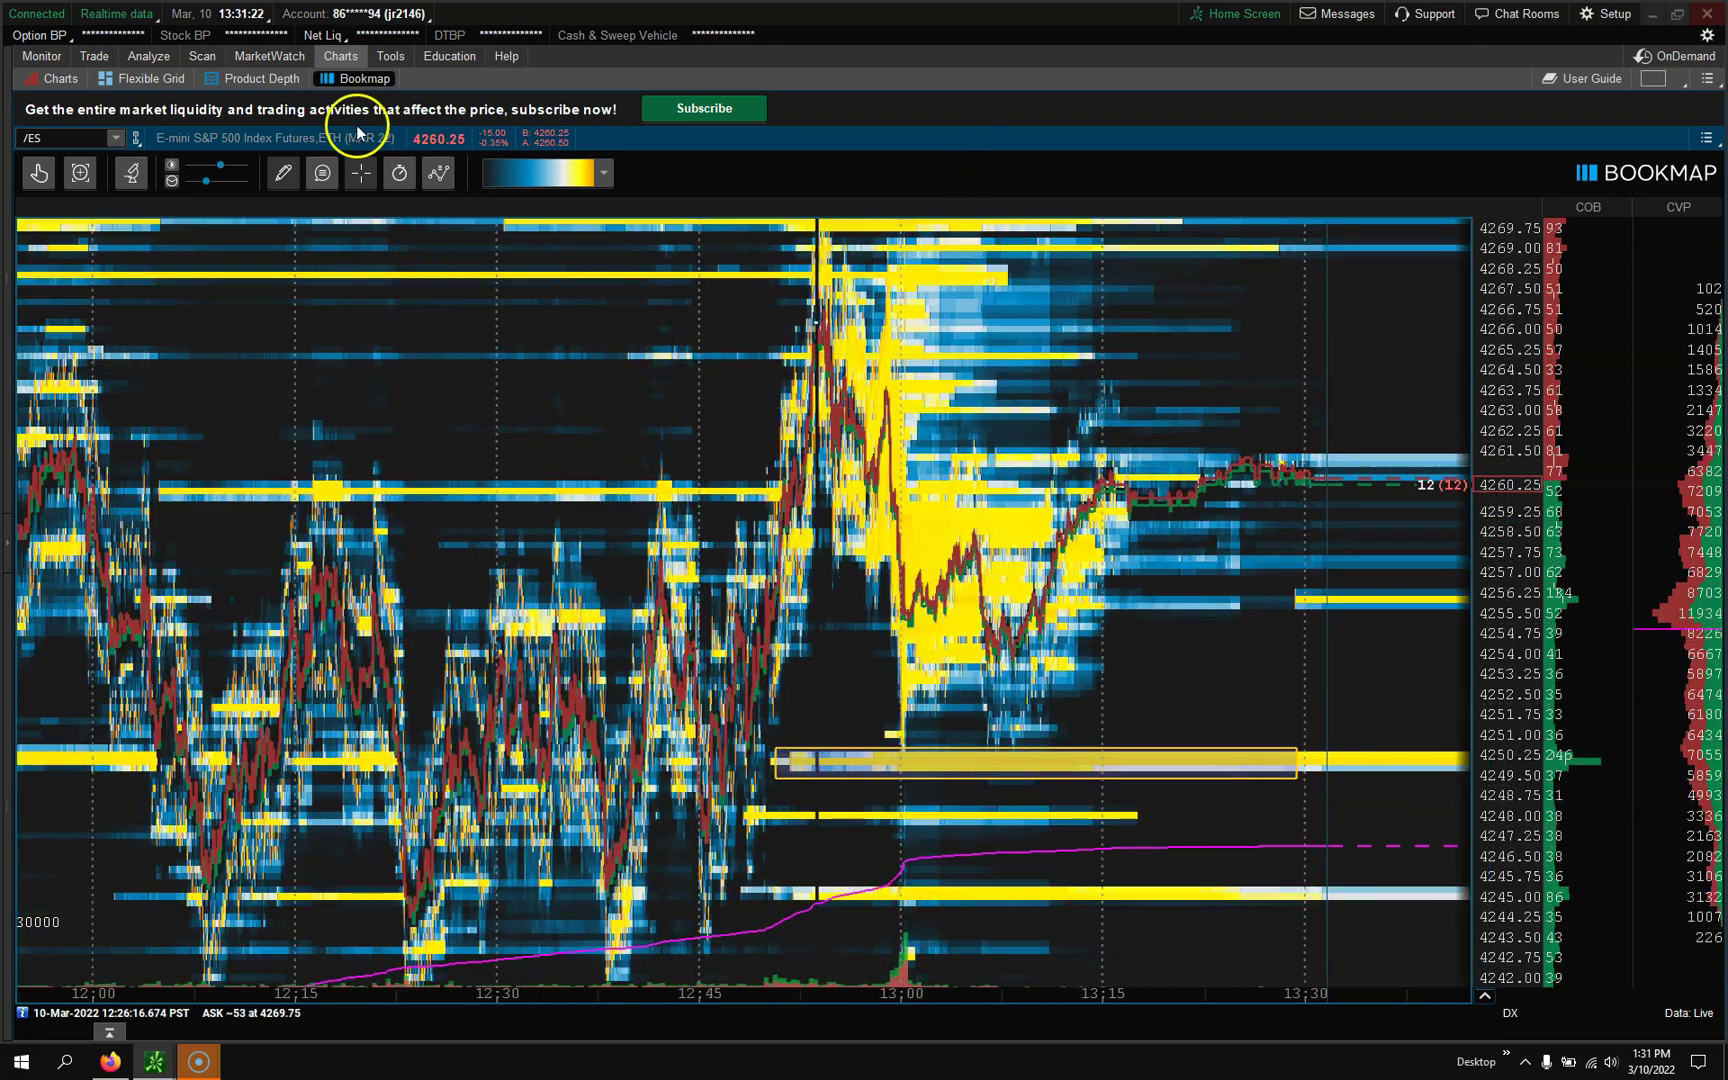
# Turn on the white Last price line, leaving Best Bid/Ask unchecked
pyautogui.click(438, 173)
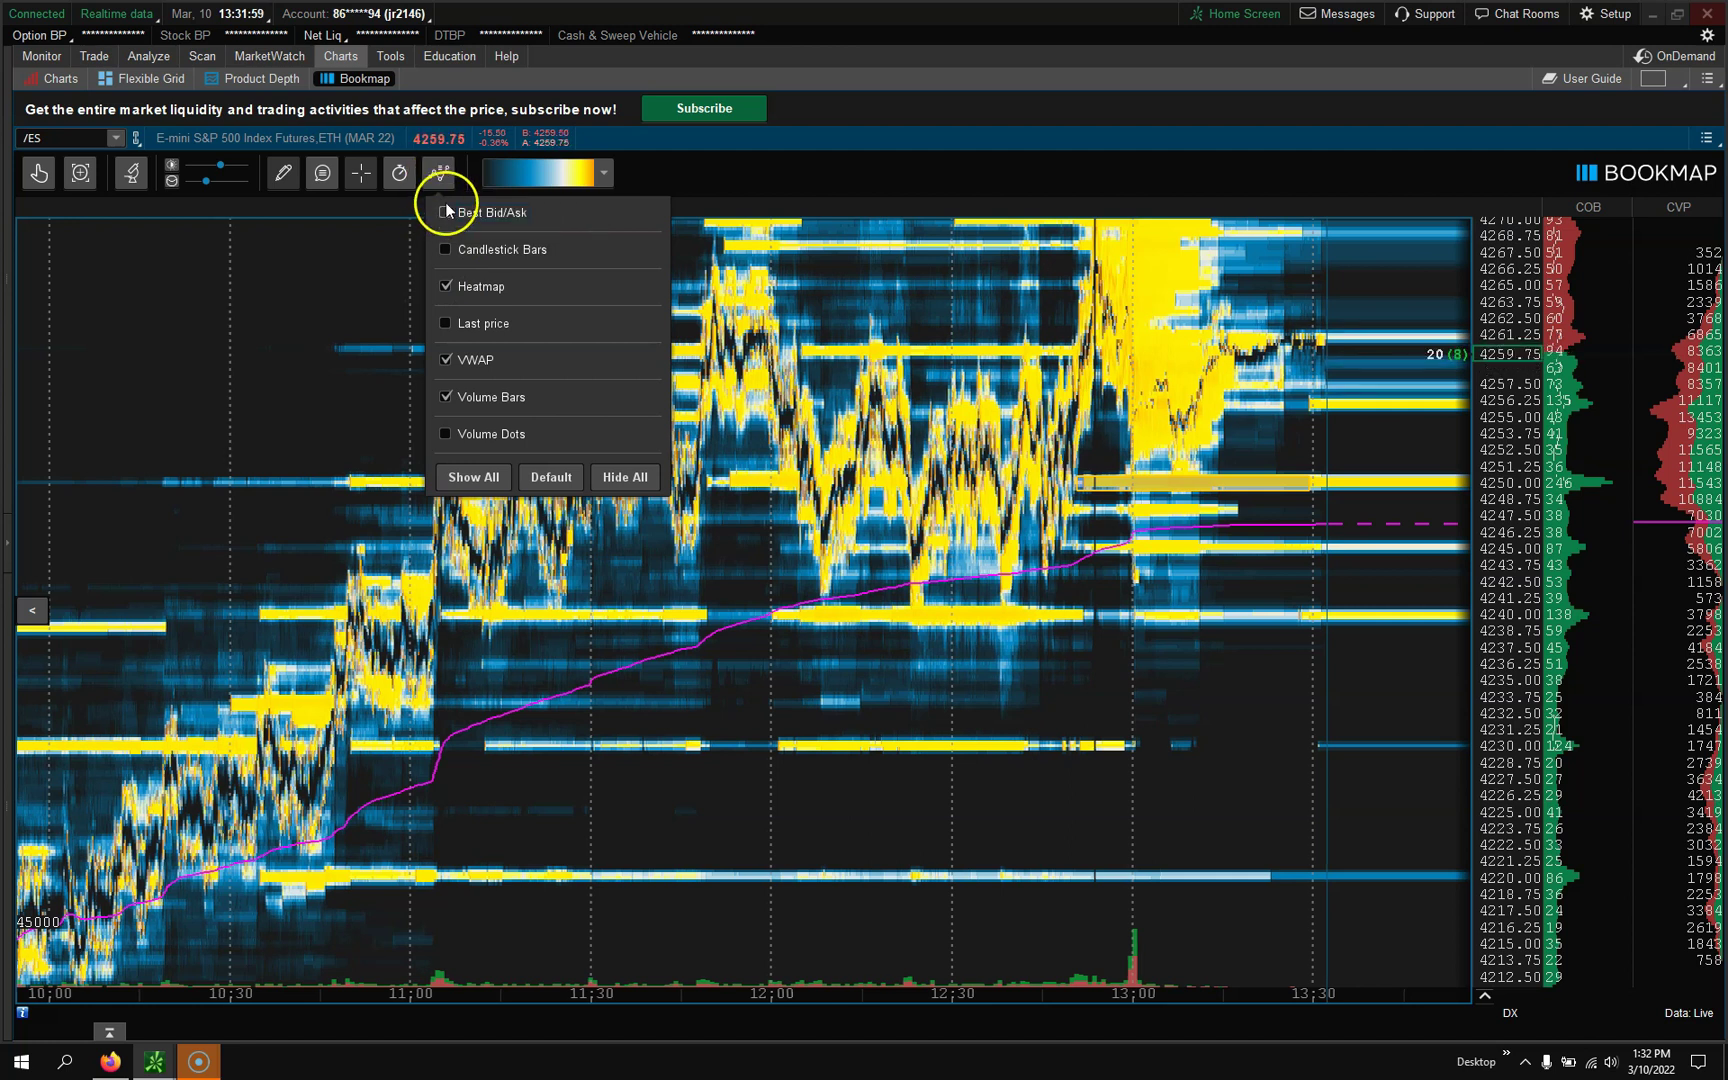
pyautogui.click(444, 213)
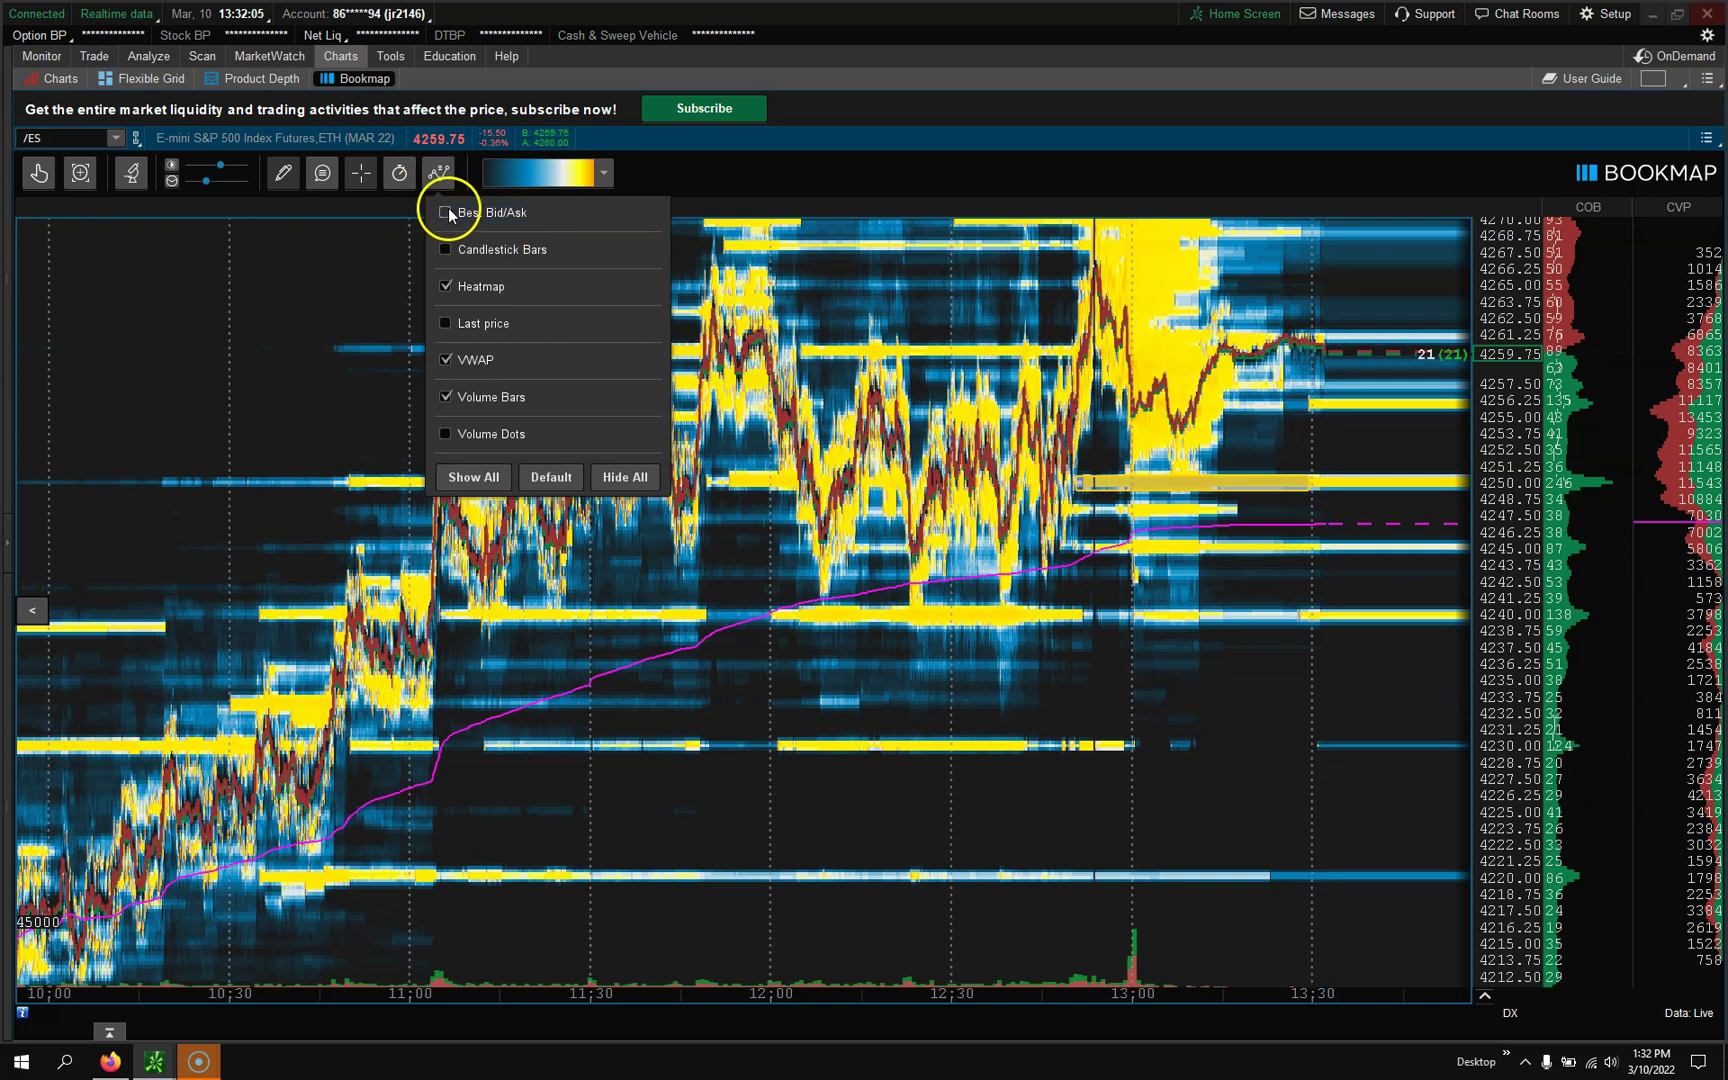
pyautogui.click(446, 211)
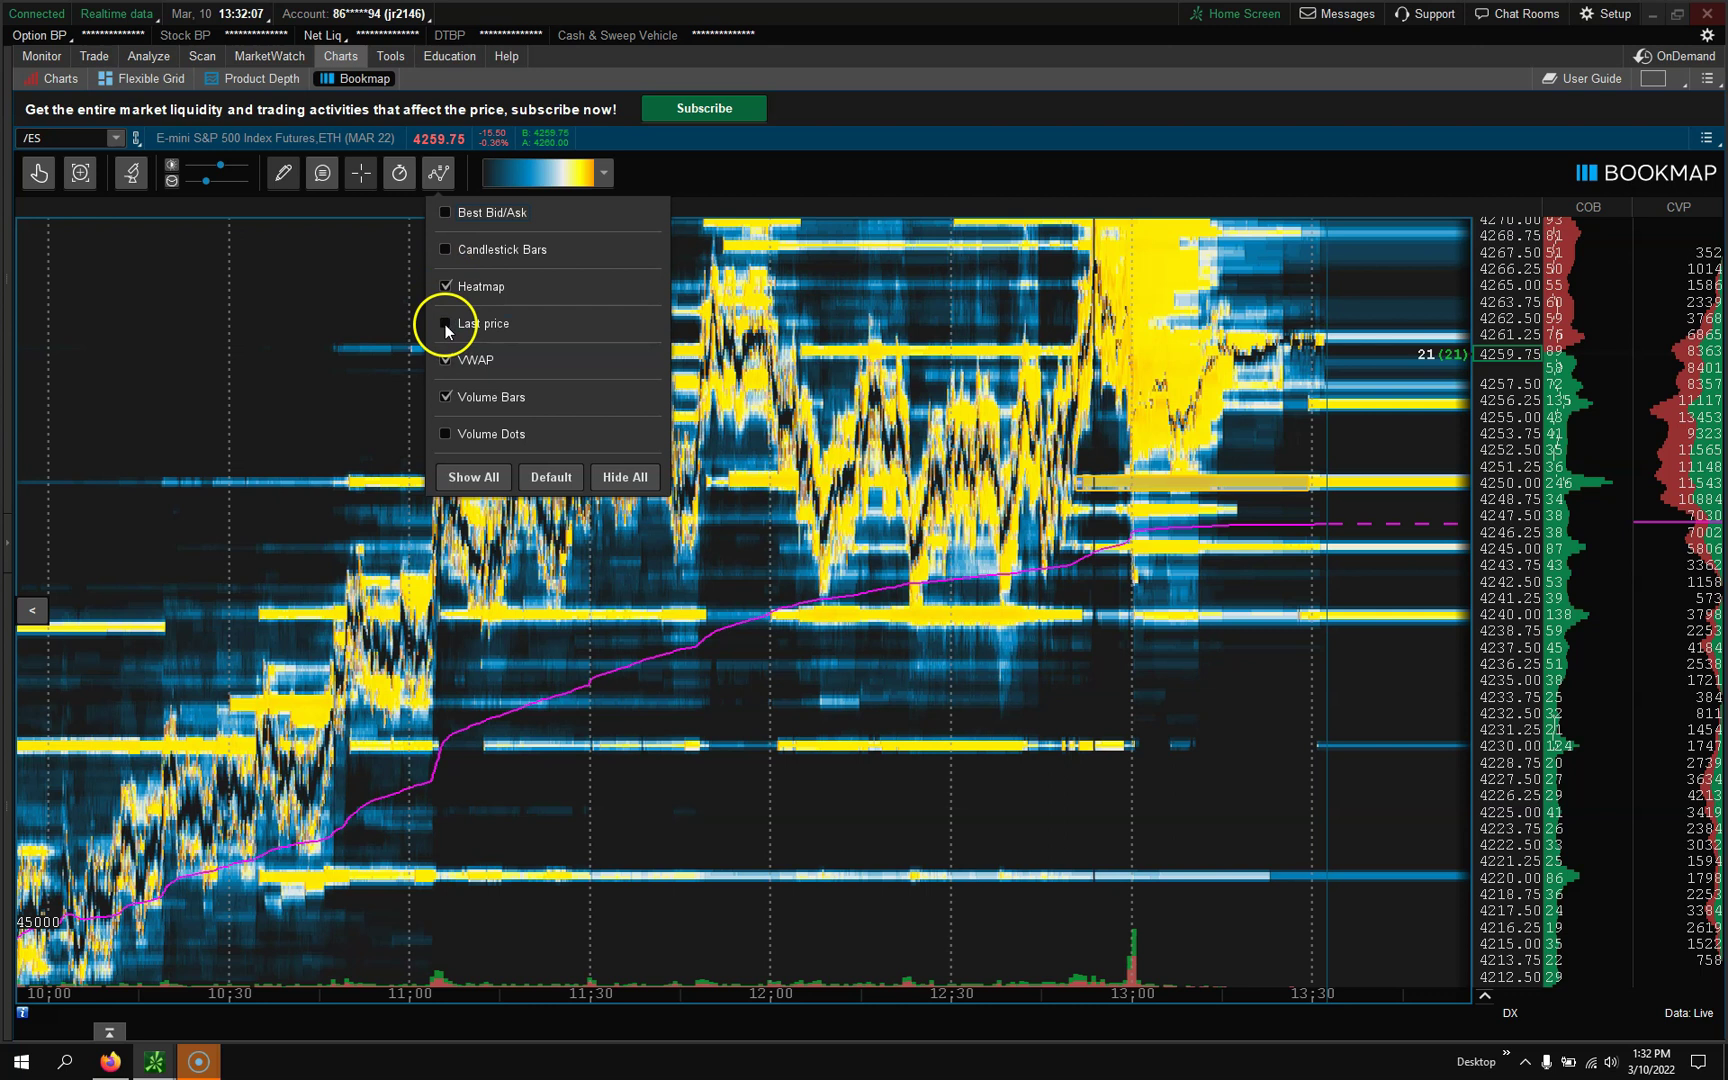
pyautogui.click(446, 323)
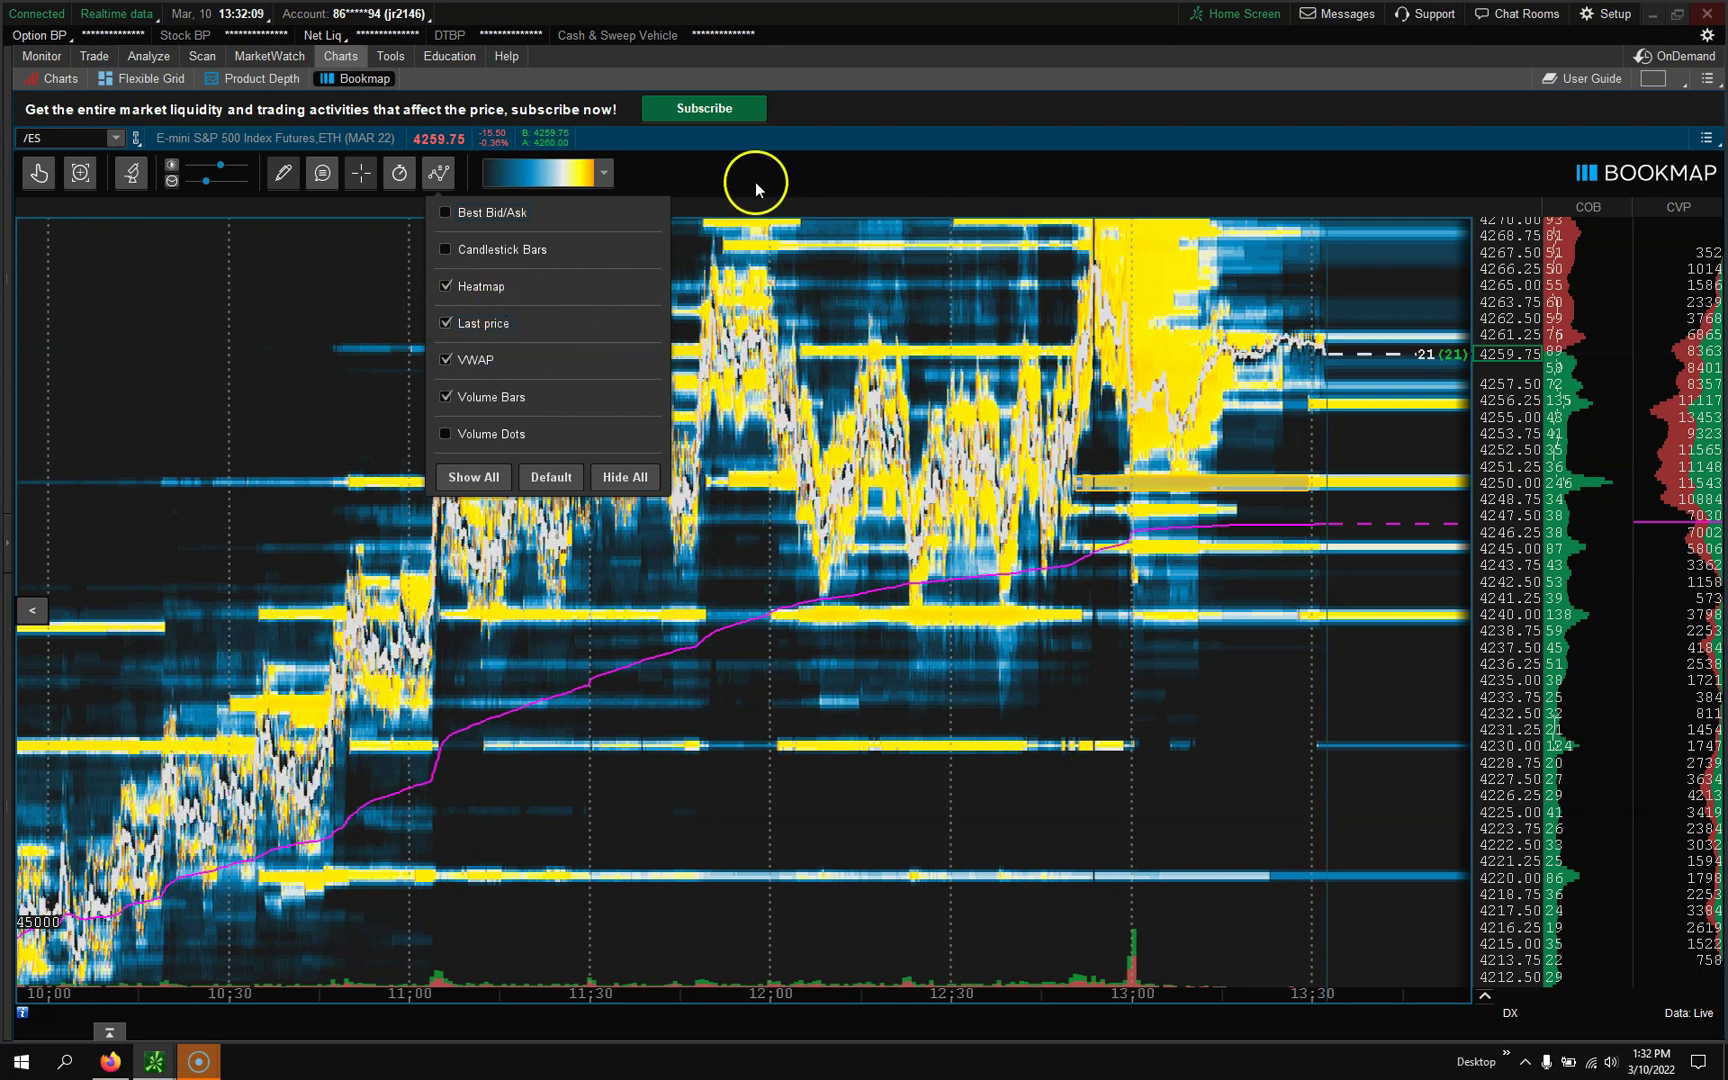
pyautogui.scroll(3, 1013, 394)
# Lower the toolbar's black cut-off slider so dark heatmap areas fill in blue
pyautogui.scroll(2, 991, 451)
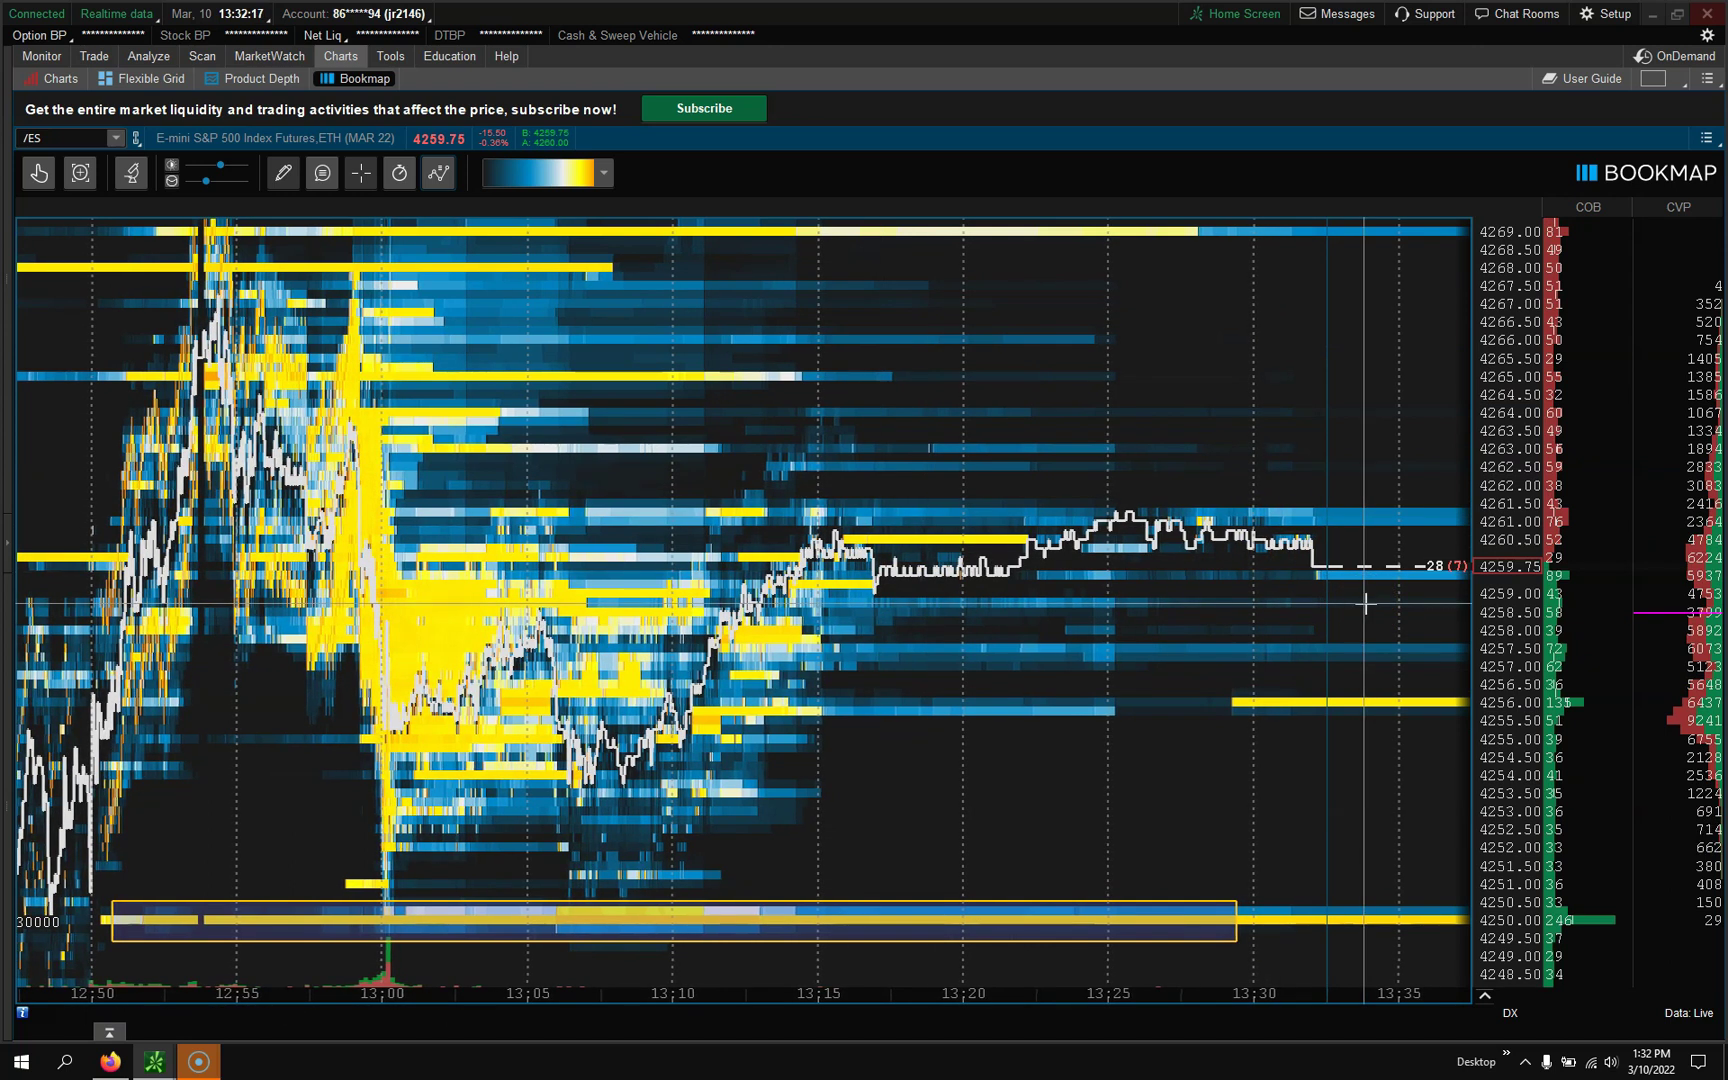
pyautogui.scroll(2, 775, 538)
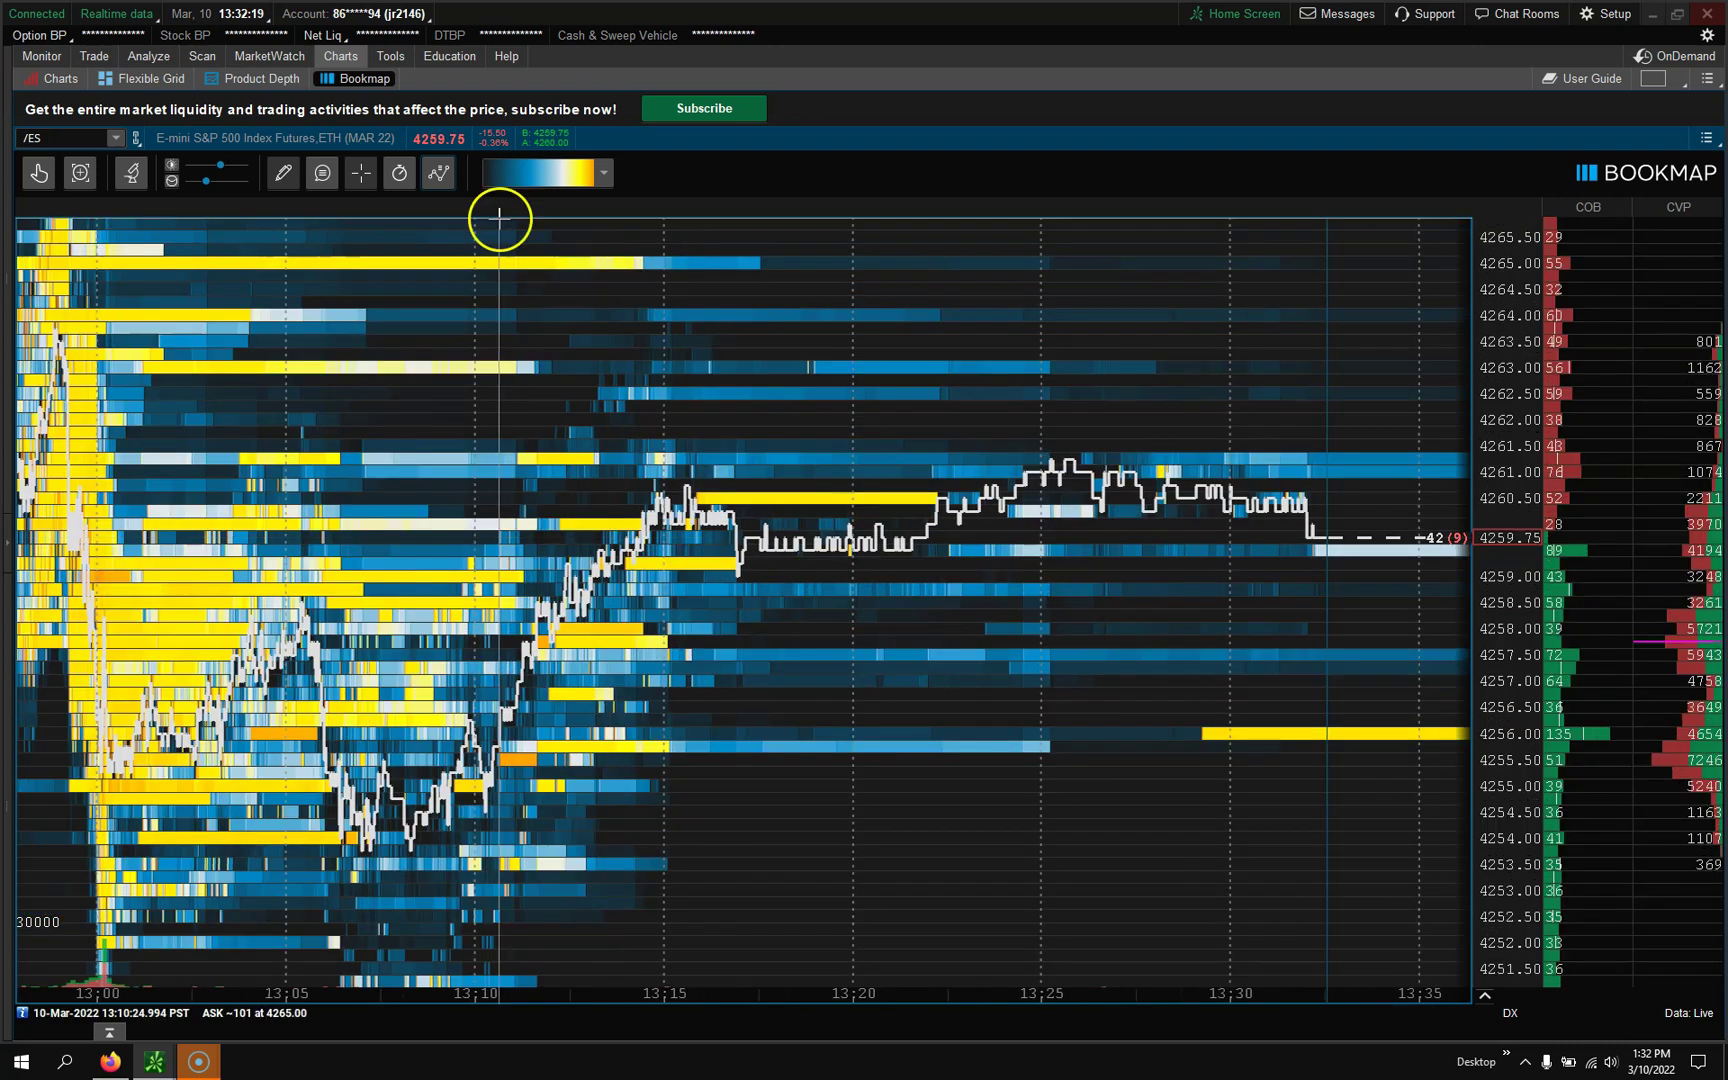
pyautogui.scroll(-2, 670, 376)
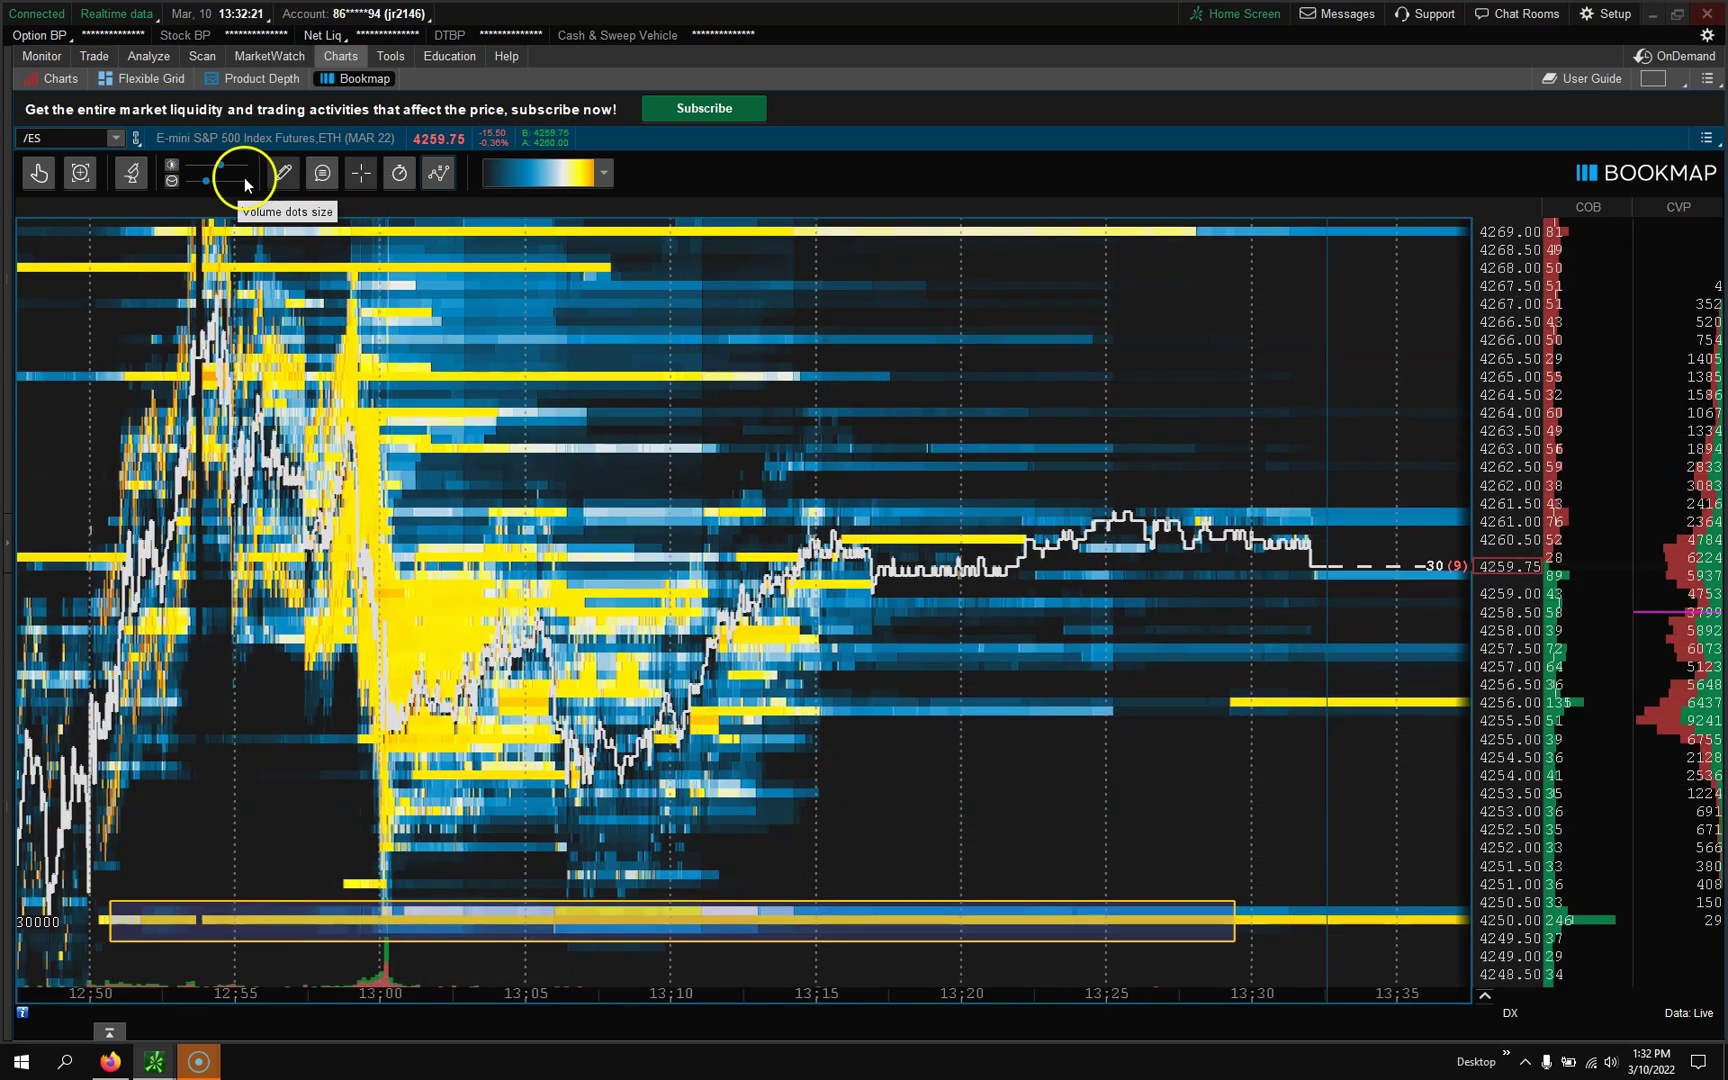
pyautogui.moveTo(222, 168)
pyautogui.mouseDown()
pyautogui.moveTo(205, 172)
pyautogui.moveTo(231, 182)
pyautogui.mouseUp()
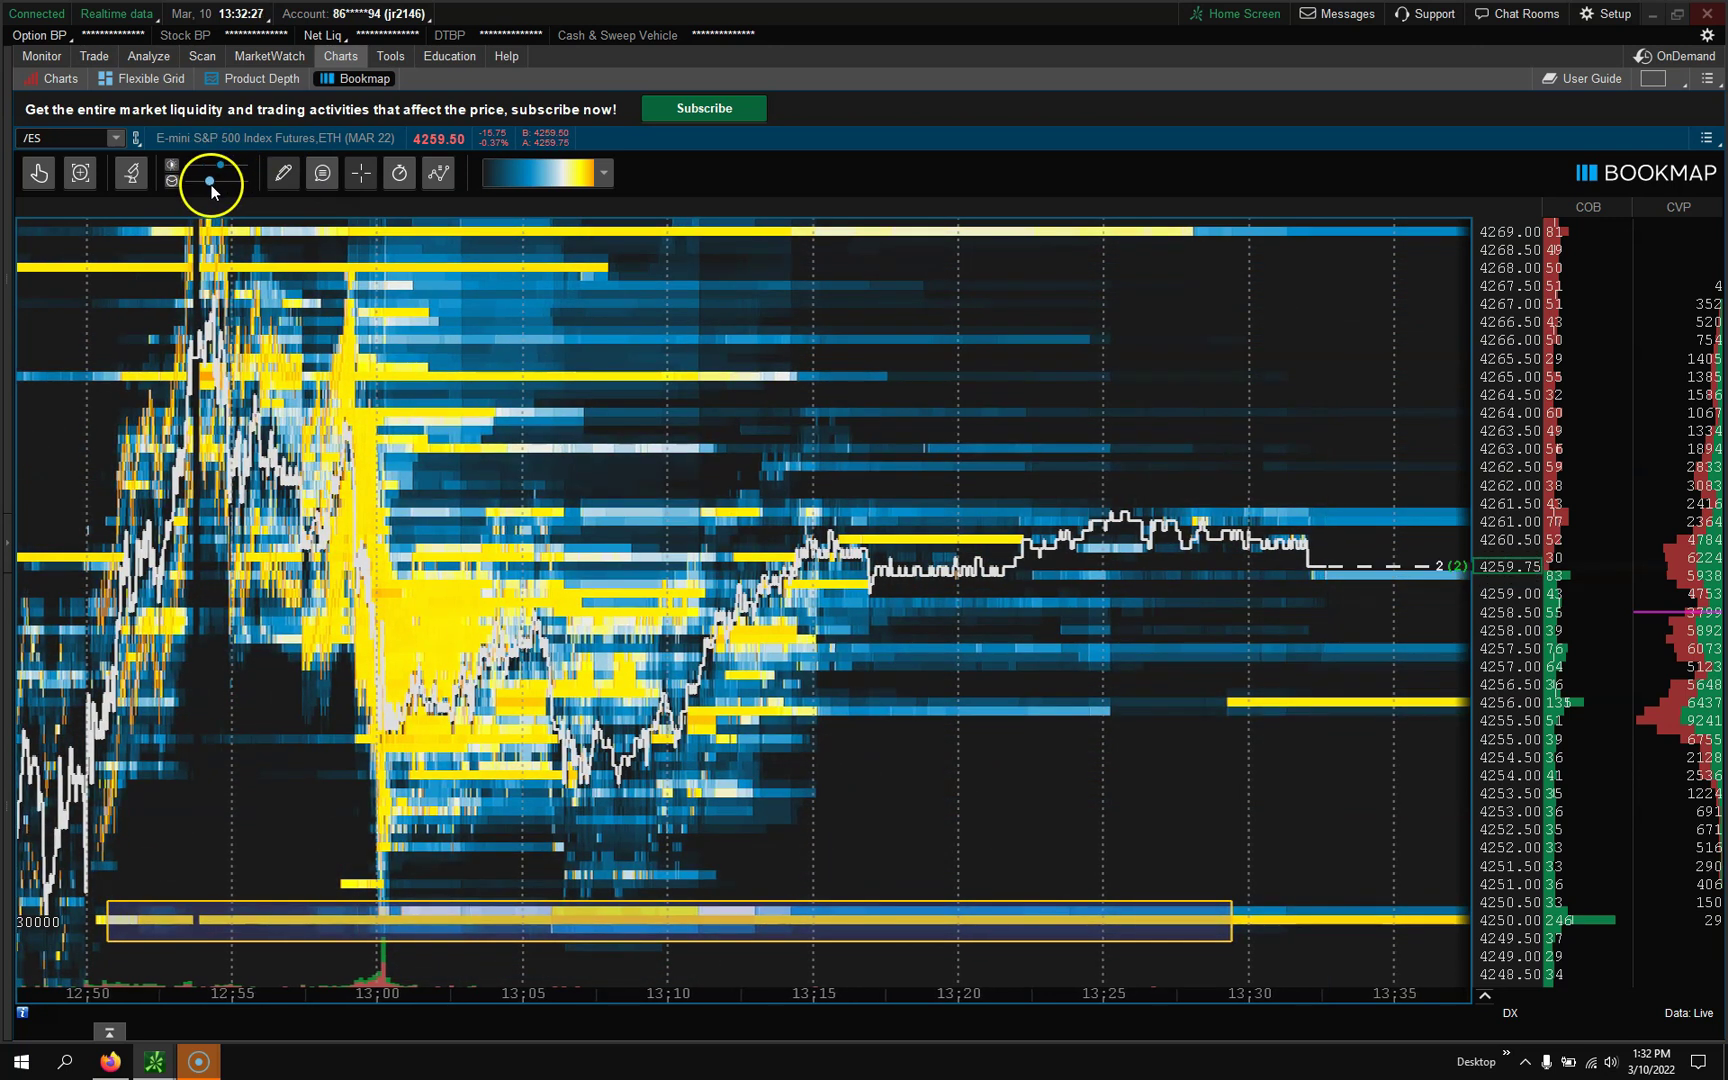
# In Studies configuration, set LOWER CUT-OFF to 20% and UPPER CUT-OFF to about 98%
pyautogui.click(130, 173)
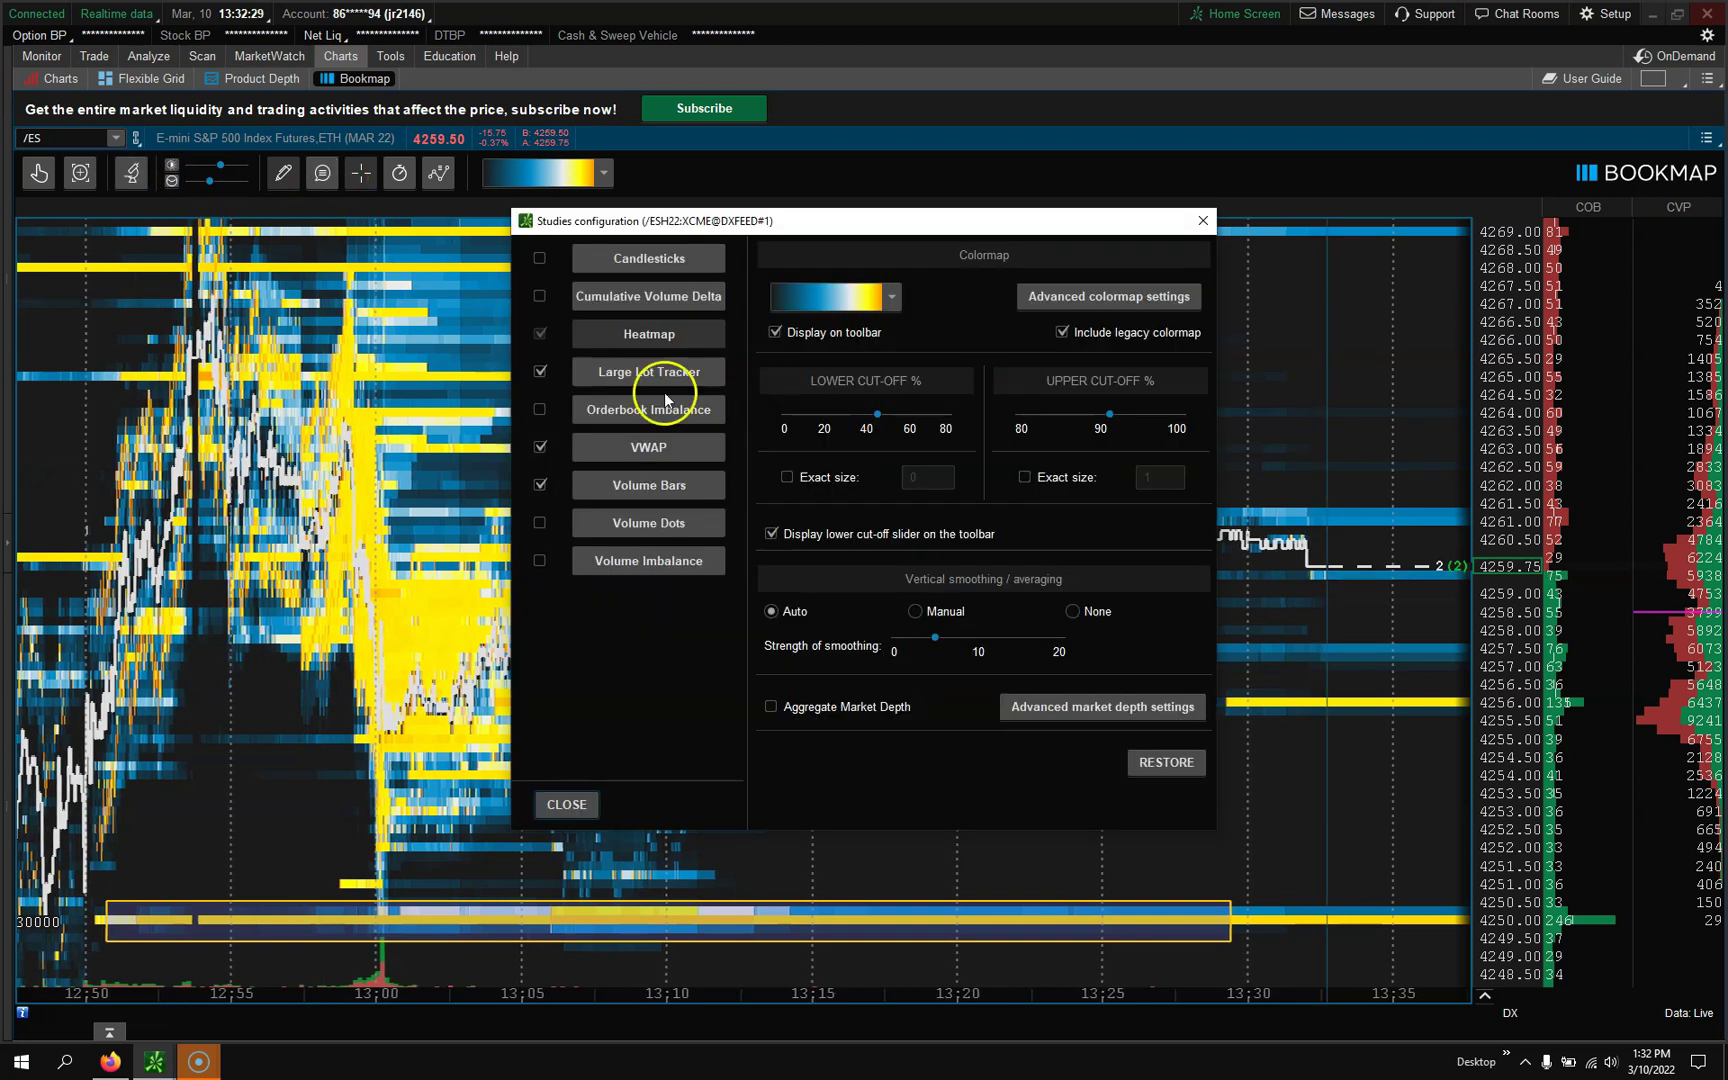
pyautogui.moveTo(877, 414); pyautogui.dragTo(818, 425)
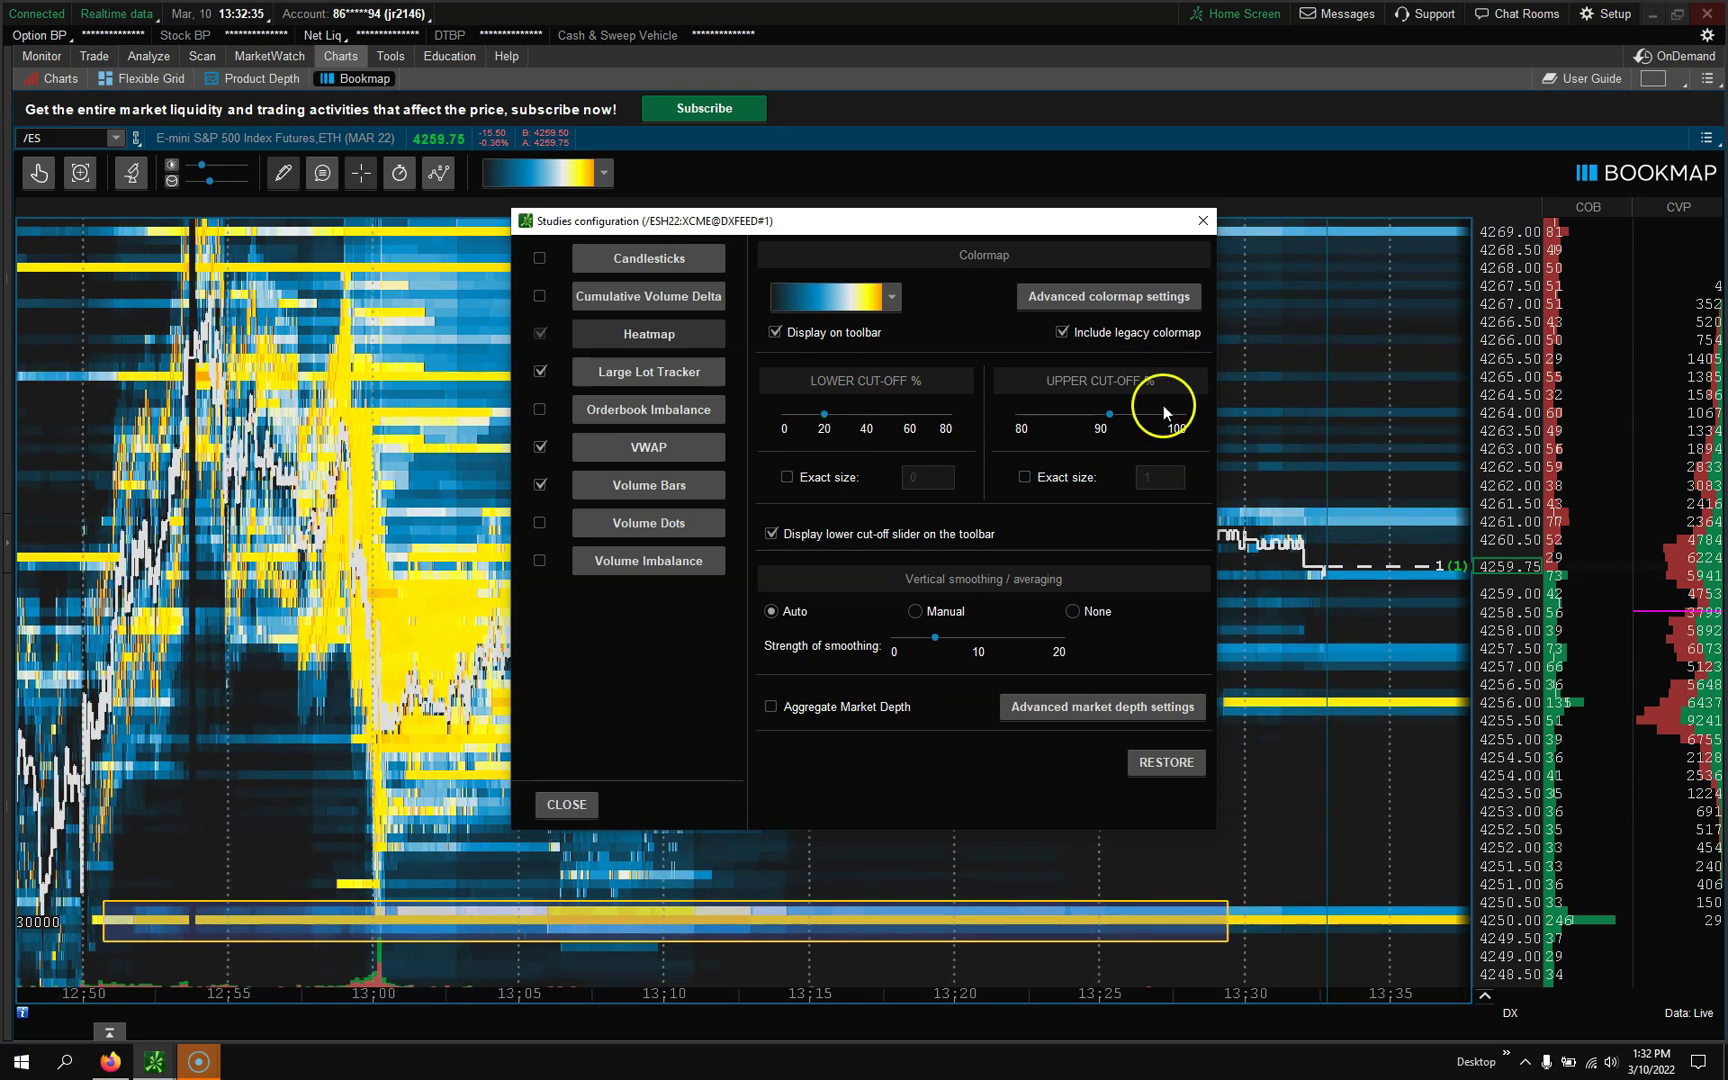
pyautogui.moveTo(1108, 413)
pyautogui.mouseDown()
pyautogui.moveTo(1084, 425)
pyautogui.moveTo(1160, 420)
pyautogui.moveTo(1164, 443)
pyautogui.mouseUp()
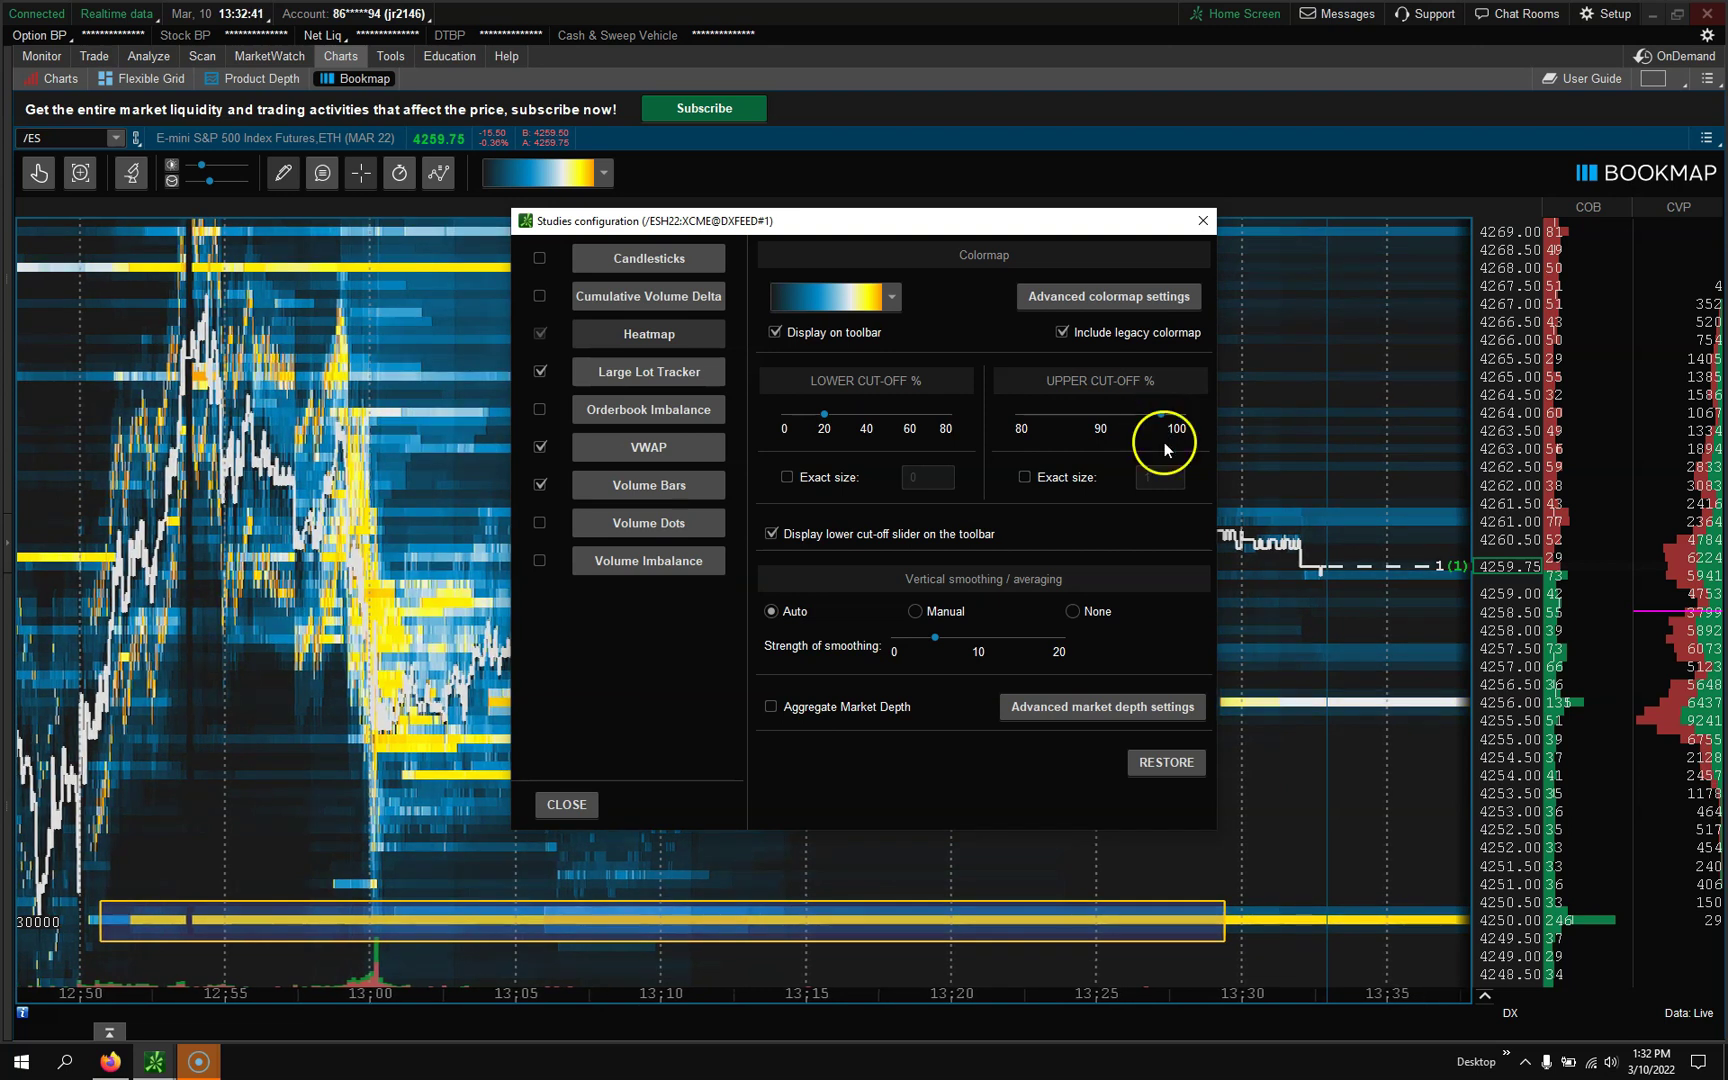
pyautogui.click(1203, 224)
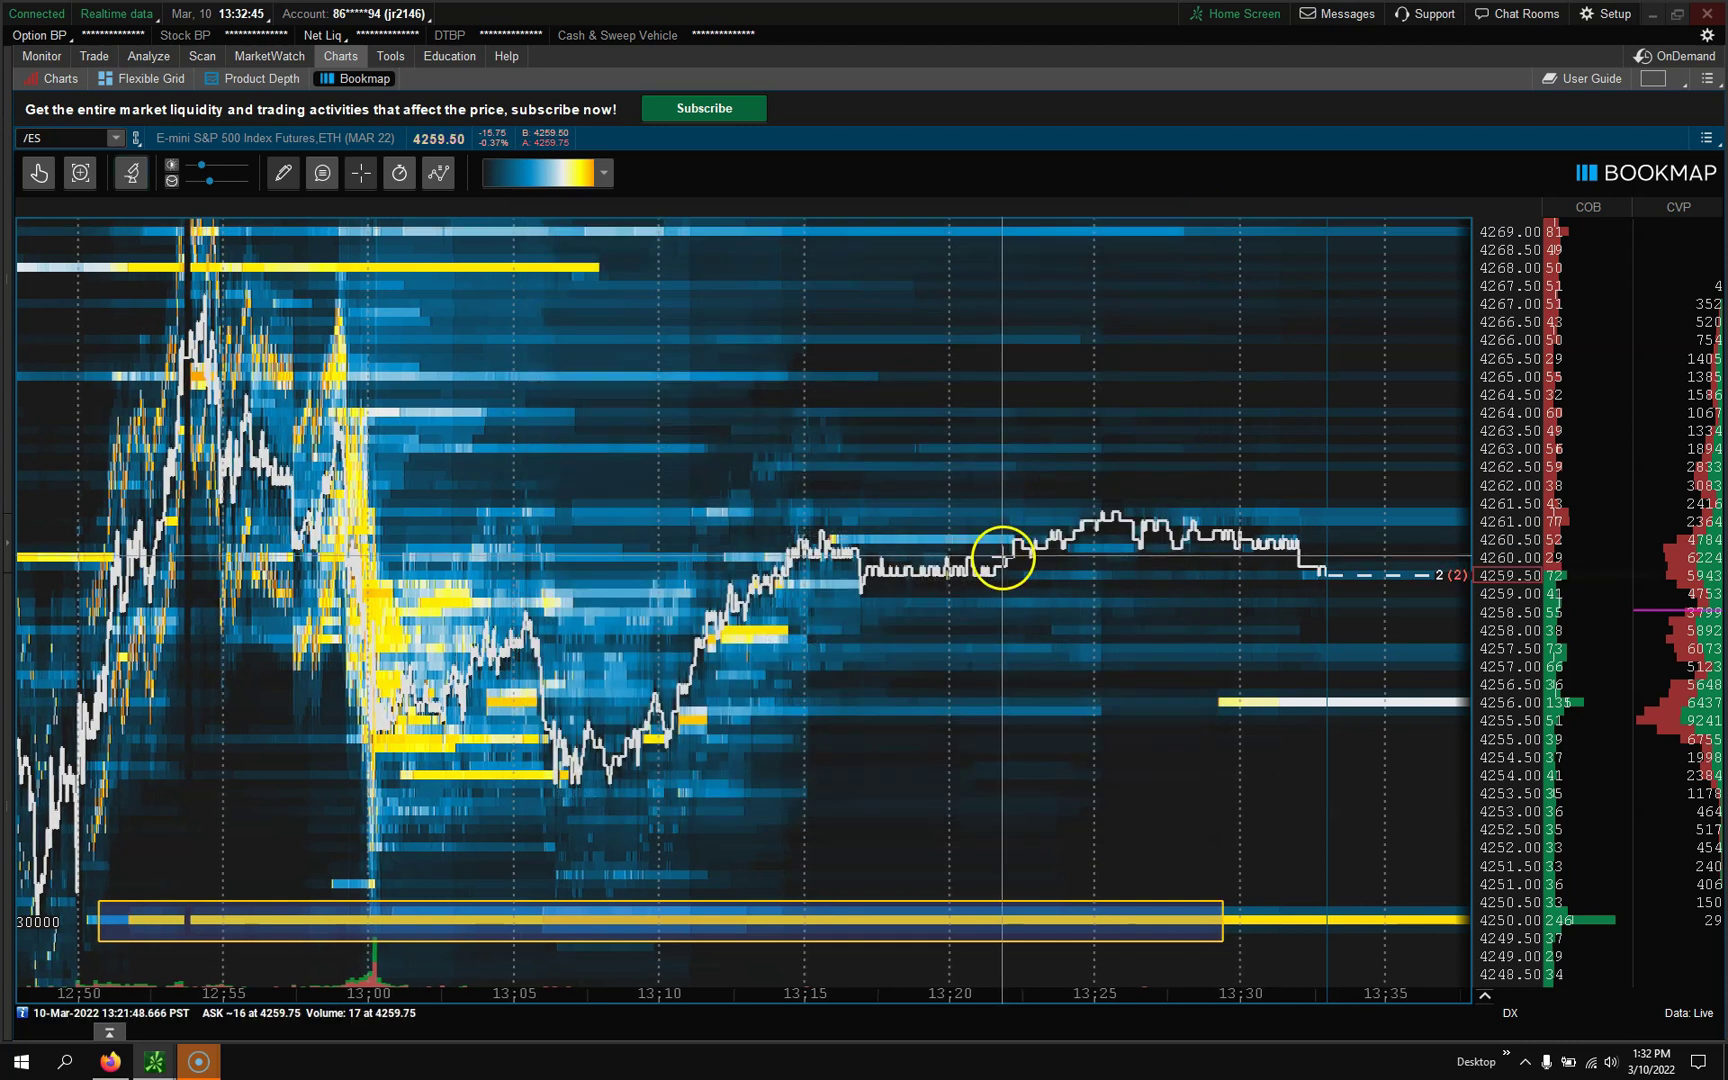
pyautogui.moveTo(995, 563); pyautogui.dragTo(700, 533)
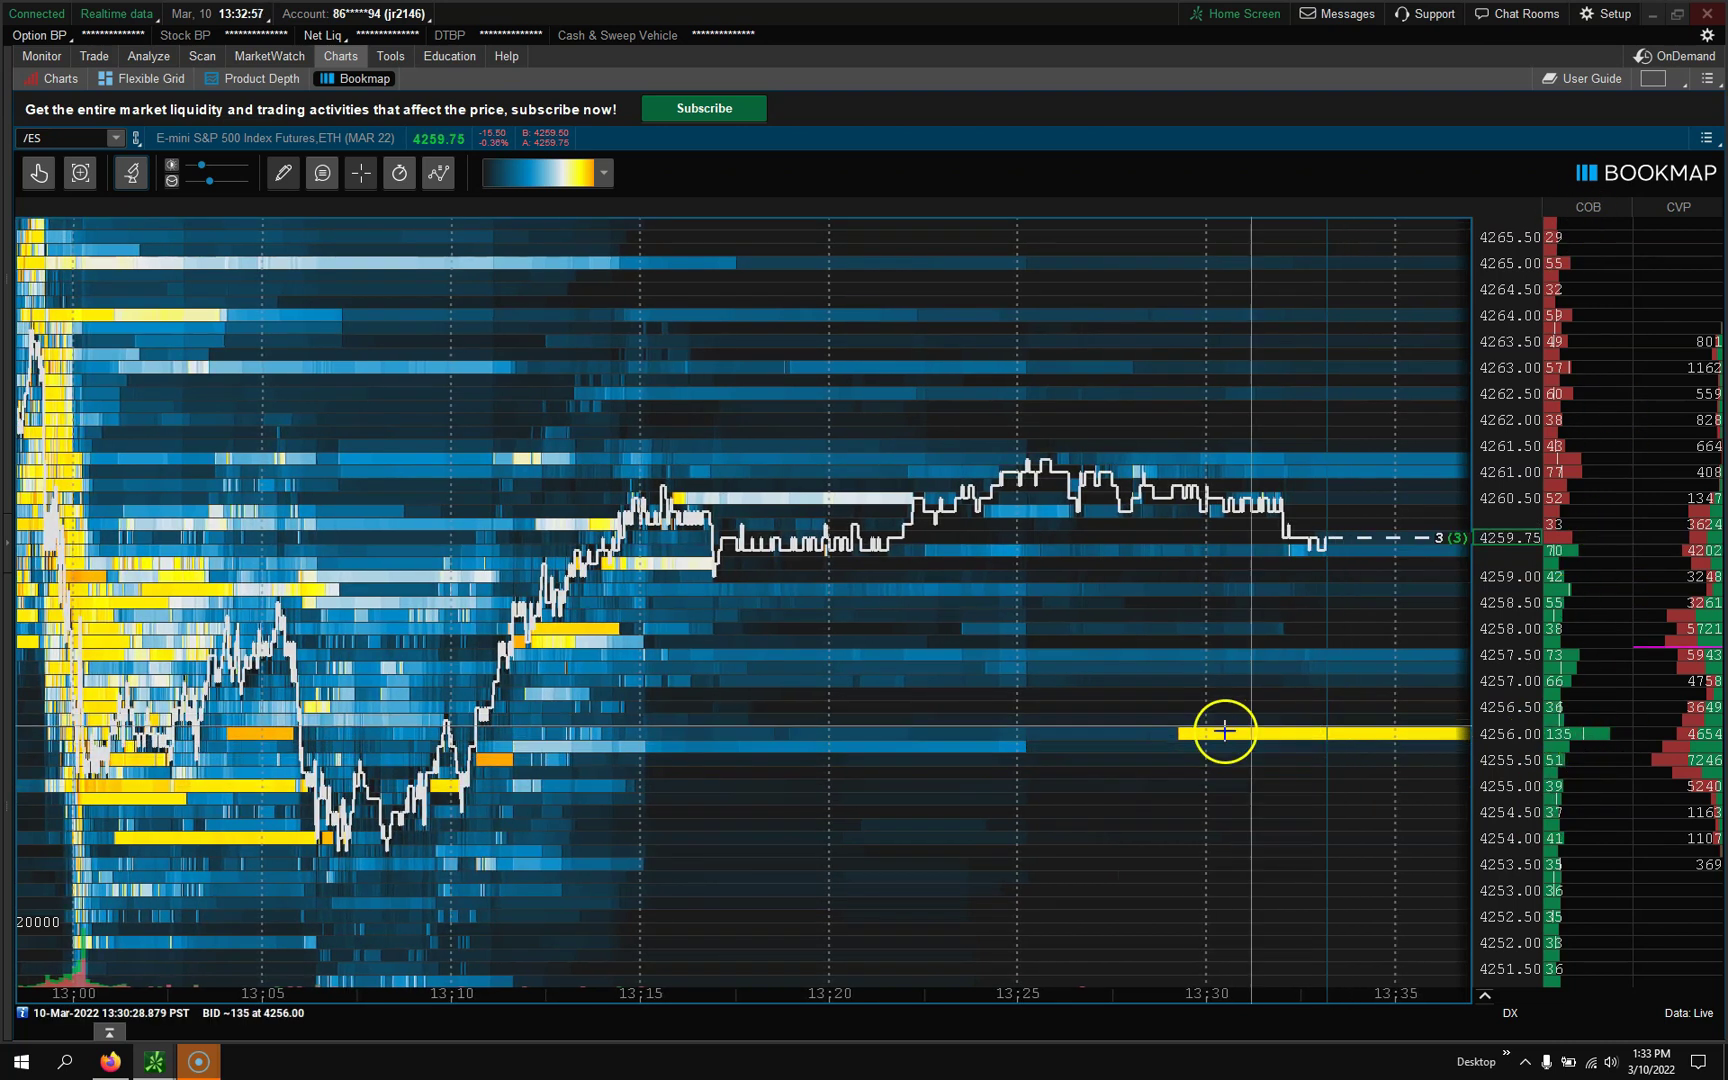
pyautogui.scroll(-3, 806, 328)
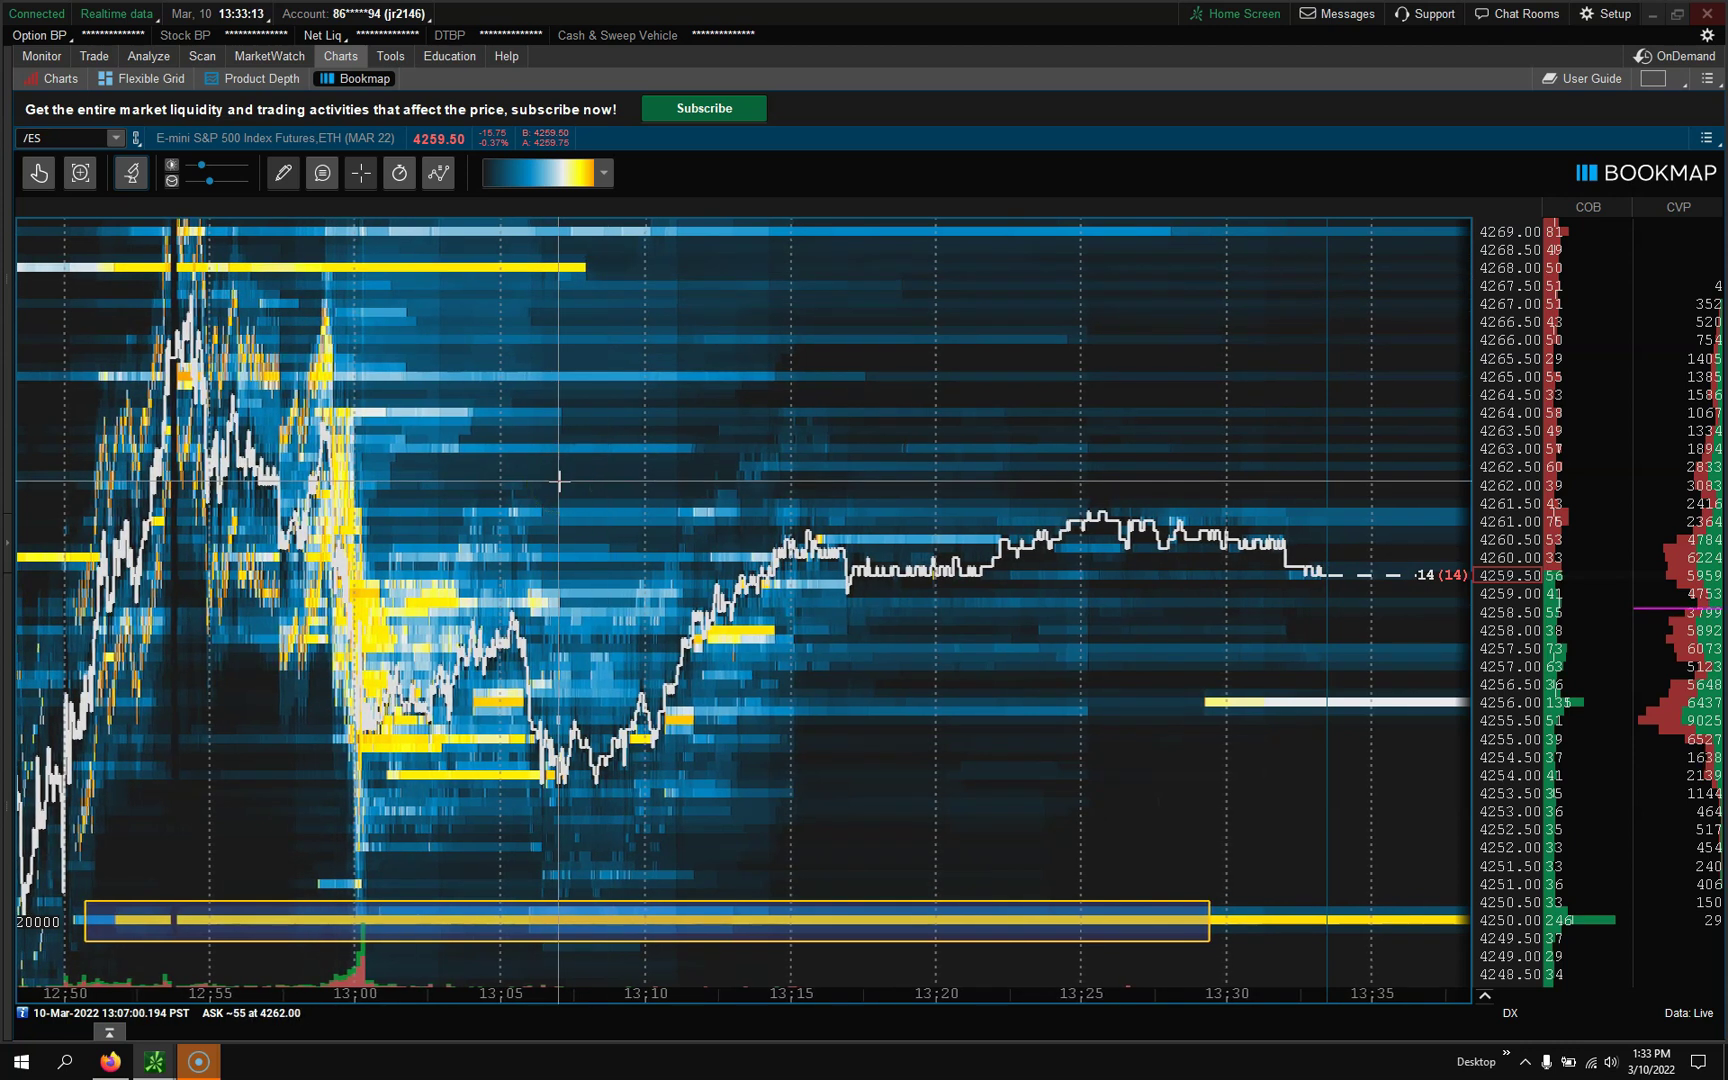
pyautogui.moveTo(558, 481); pyautogui.dragTo(944, 416)
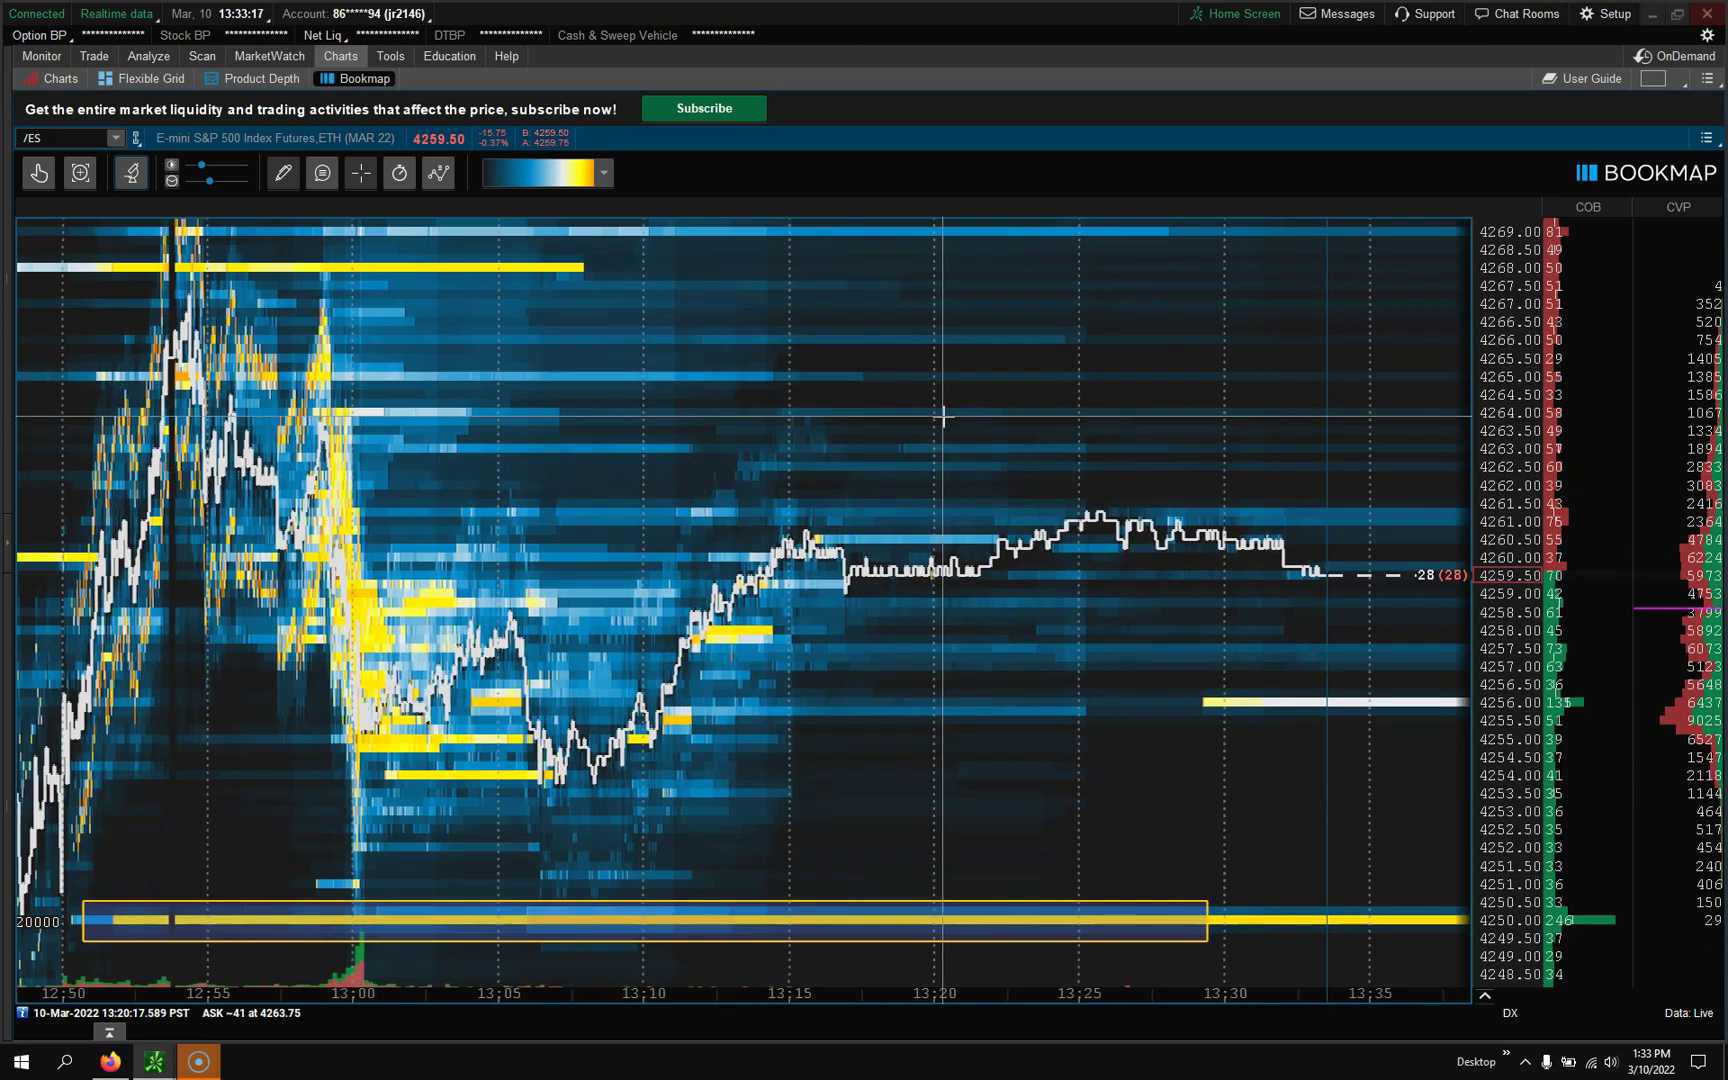